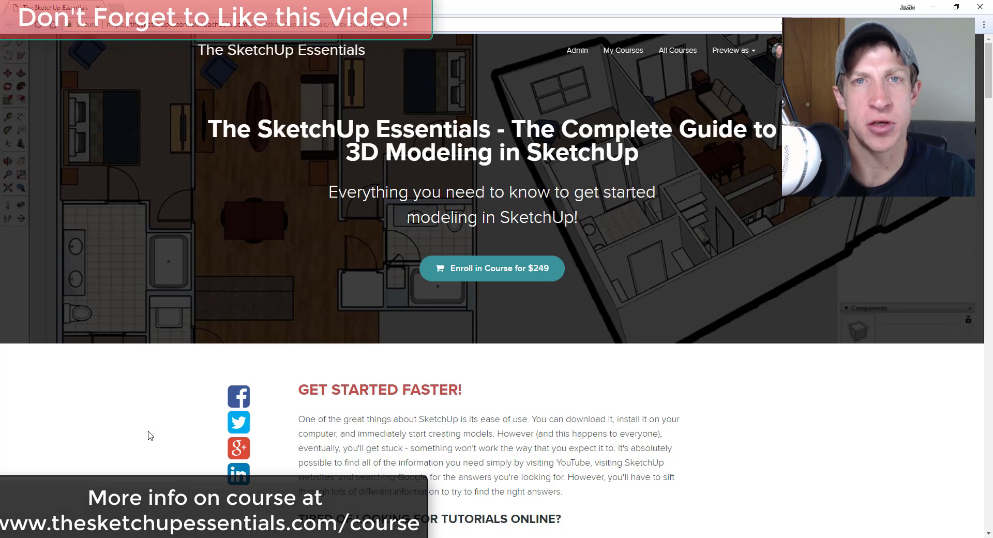
Scroll down the SketchUp Essentials course page to the Modeling with Extensions in SketchUp section
scroll(149, 435, down, 6)
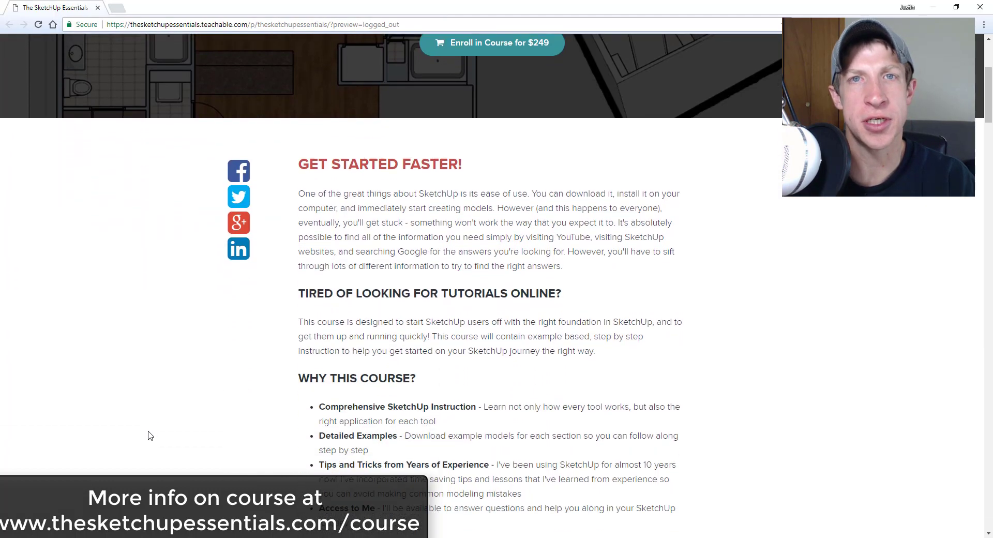
scroll(222, 383, down, 8)
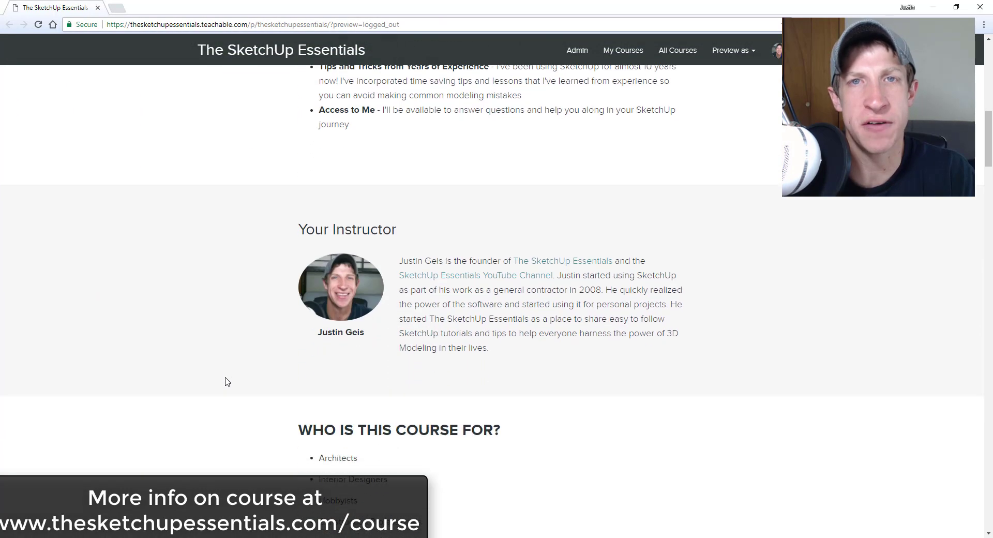
scroll(222, 378, down, 4)
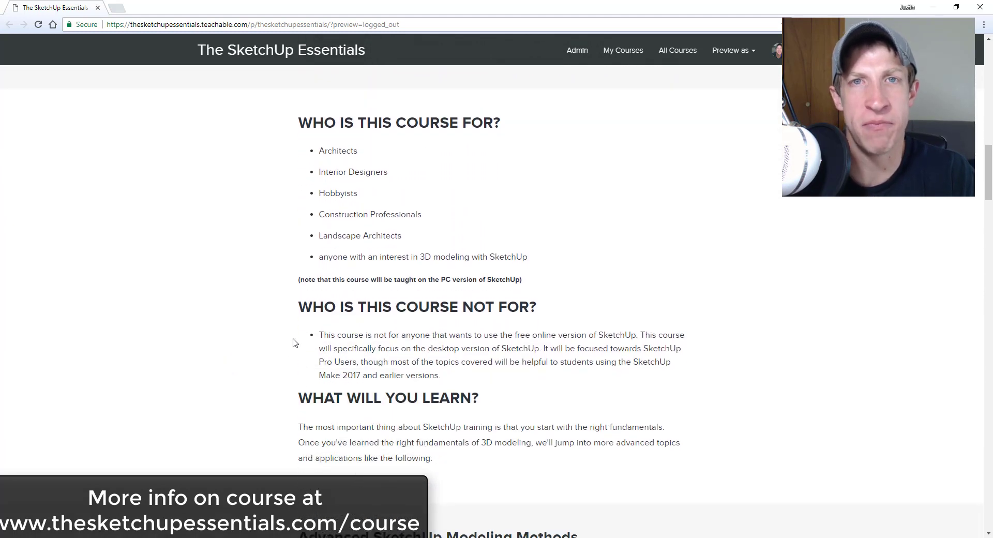
scroll(292, 342, down, 6)
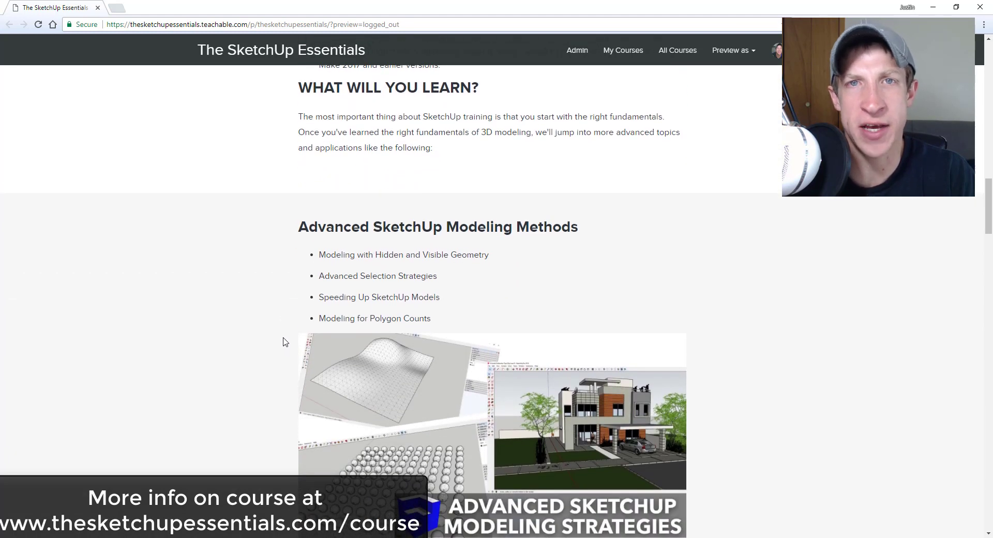
scroll(285, 342, down, 2)
scroll(296, 315, down, 6)
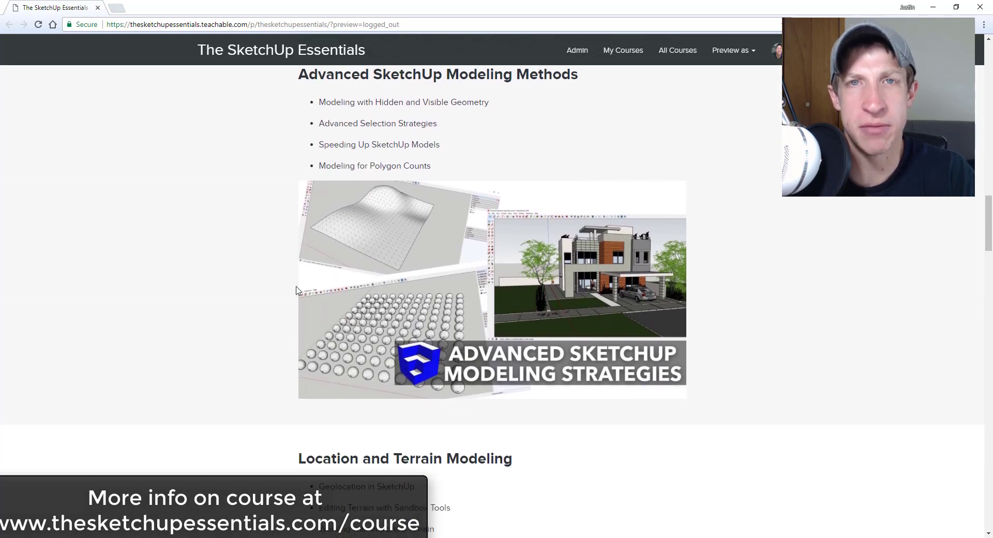
scroll(297, 290, down, 2)
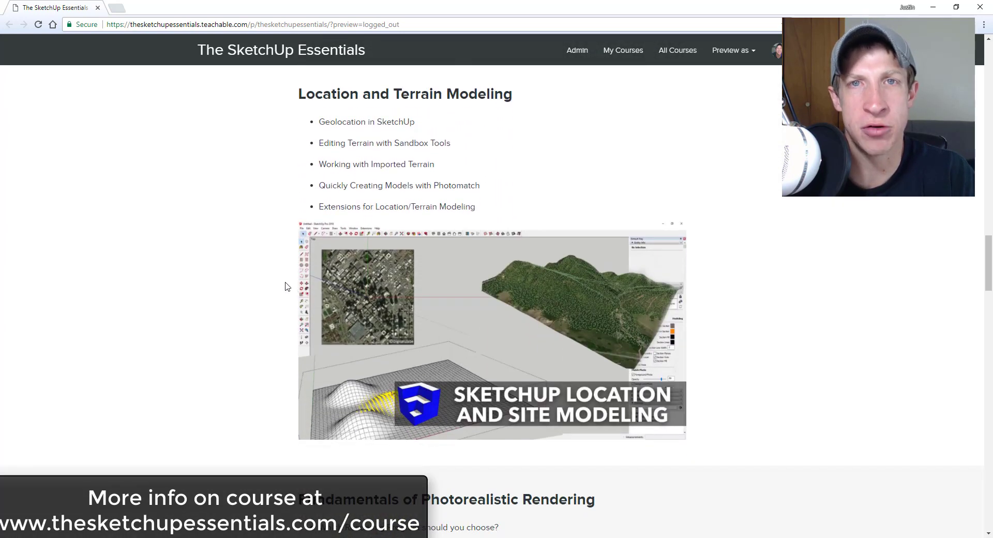
scroll(312, 220, down, 7)
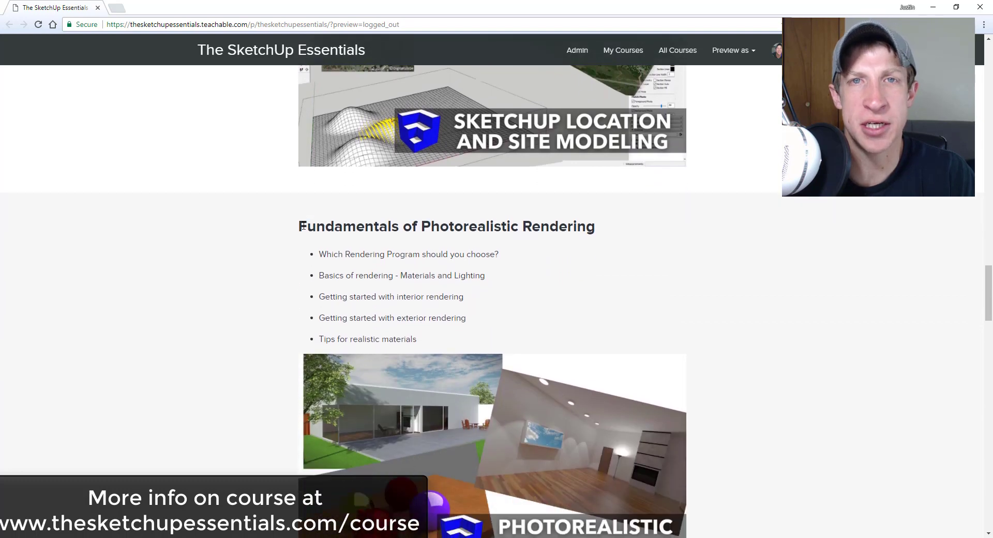
scroll(304, 242, down, 9)
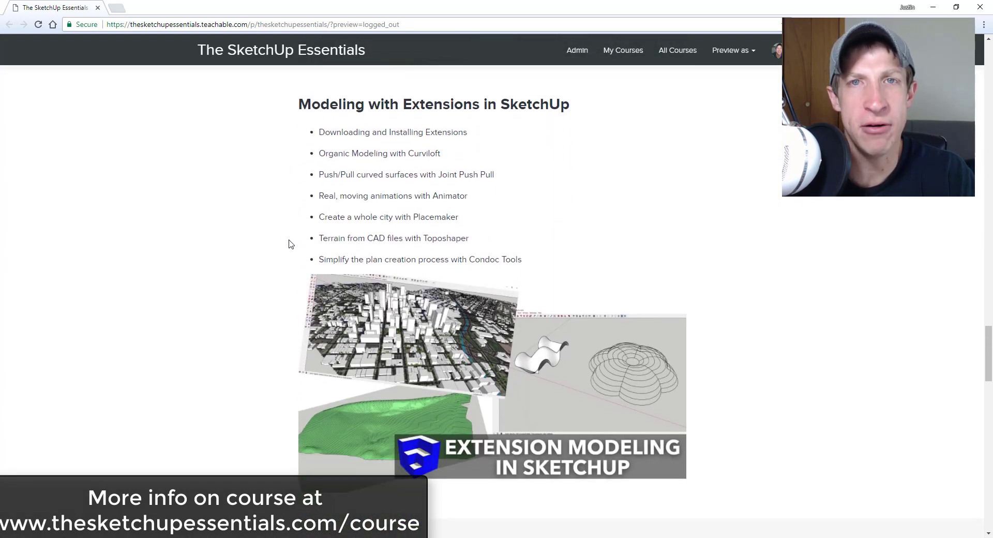
scroll(289, 238, down, 9)
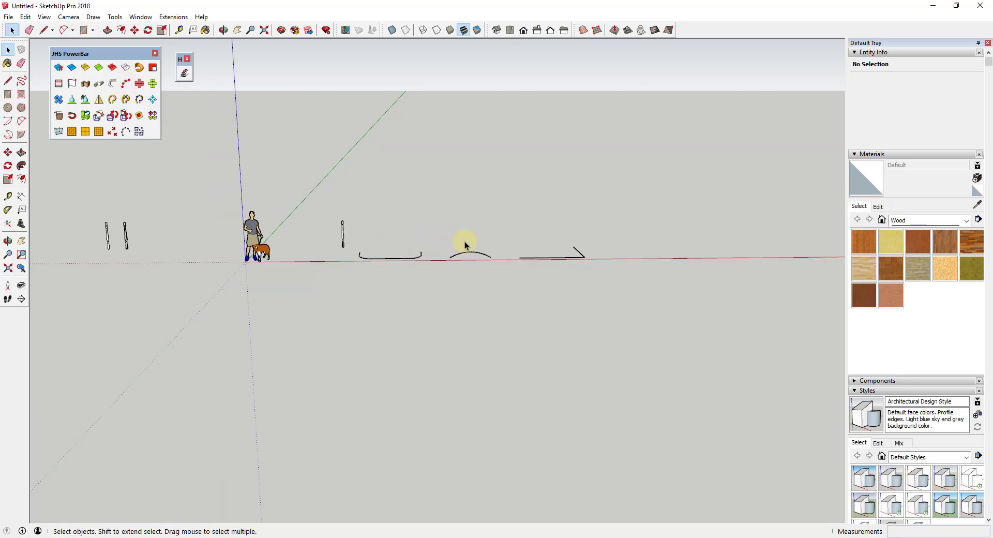
Move the bowl curve, arc and angled line farther to the right
scroll(458, 239, down, 1)
scroll(341, 270, up, 6)
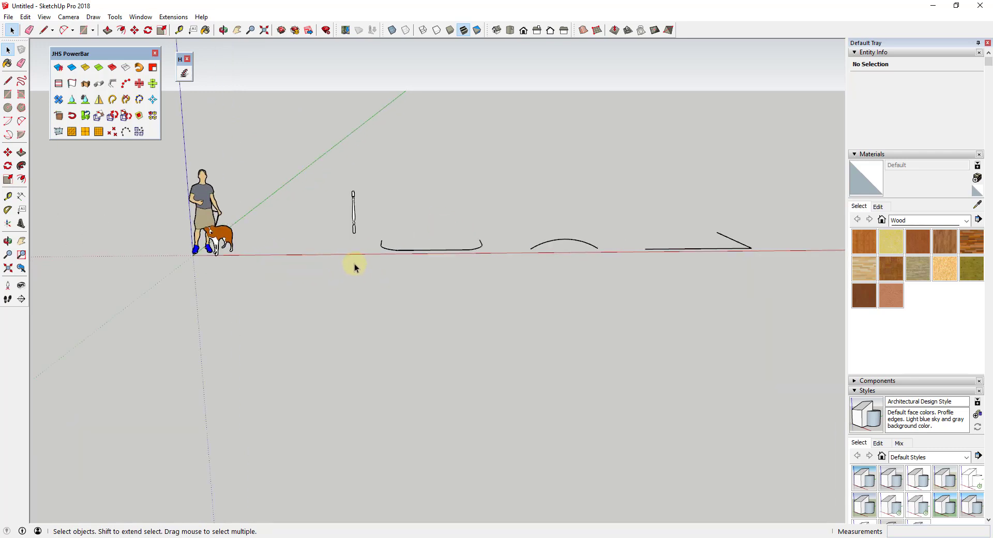
middle_drag(475, 203, 480, 203)
scroll(457, 235, up, 2)
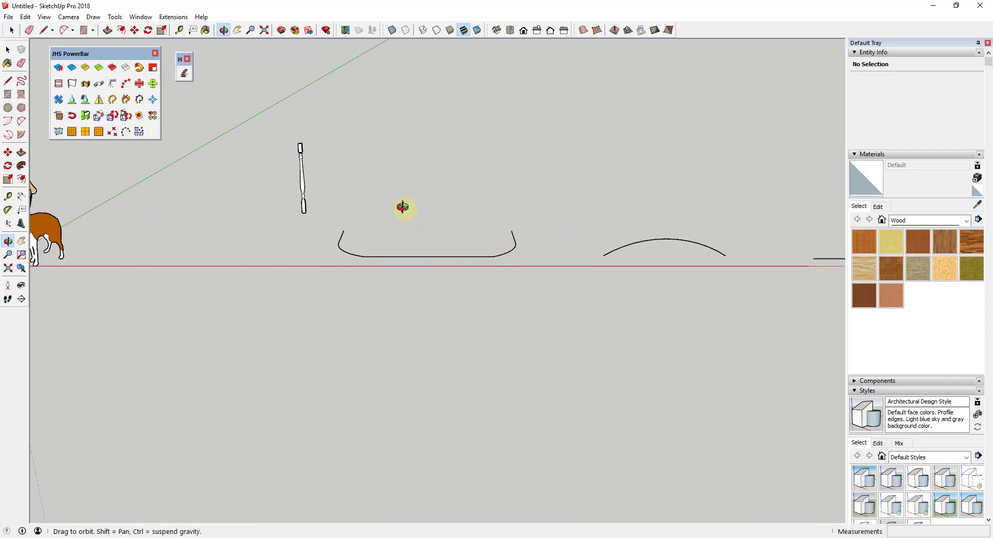
scroll(431, 219, down, 2)
drag(360, 155, 796, 266)
key(m)
click(376, 237)
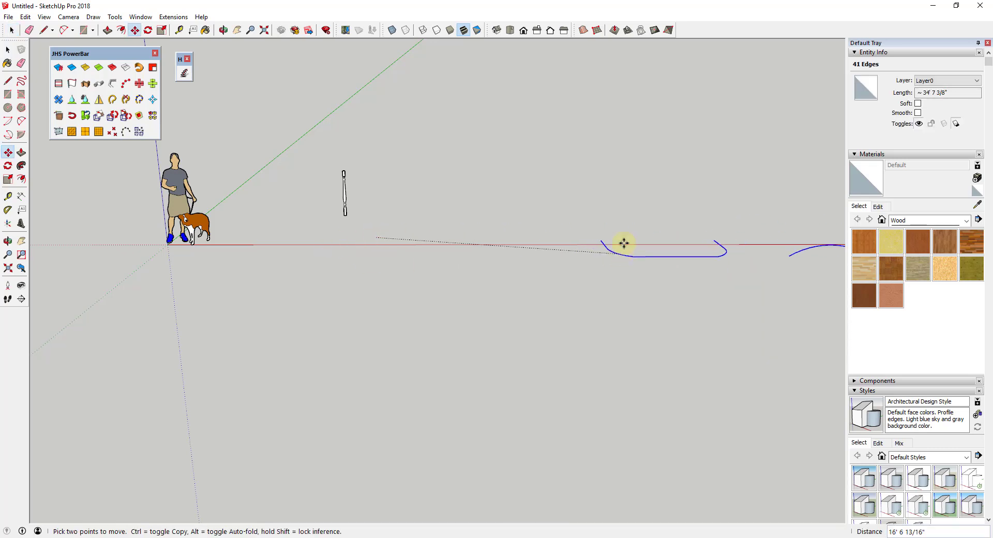
click(646, 232)
key(space)
click(543, 235)
Draw a straight line along the red axis beside the baluster
key(l)
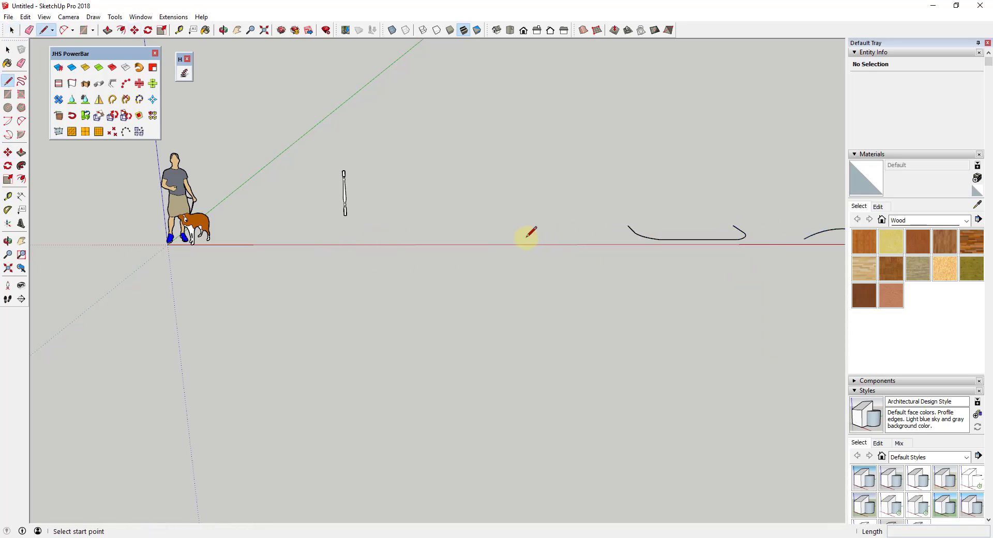
click(371, 237)
key(space)
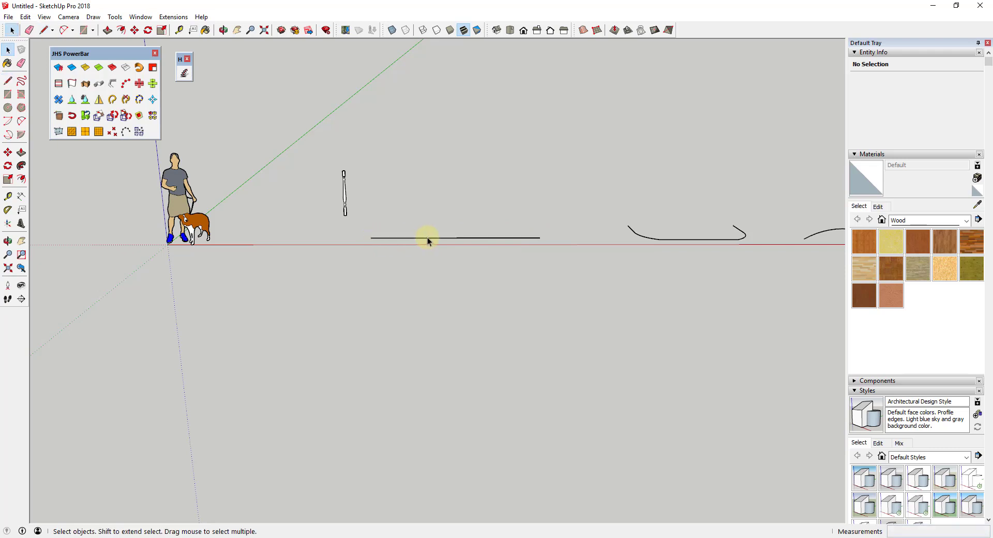
scroll(439, 236, up, 2)
scroll(467, 231, up, 3)
middle_drag(479, 212, 486, 205)
Copy the baluster along the straight line with JHS PowerBar's Copy Along Path
scroll(427, 251, down, 2)
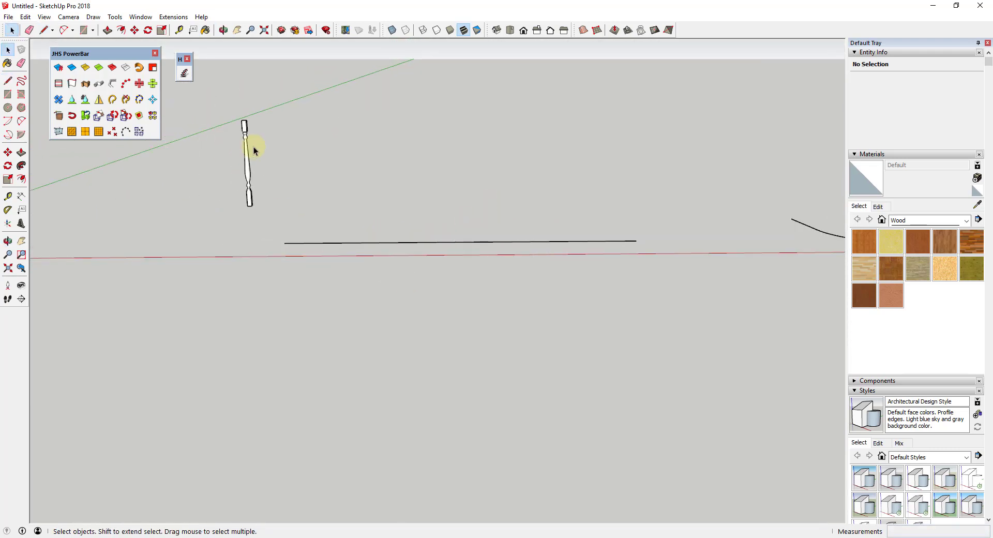
click(246, 156)
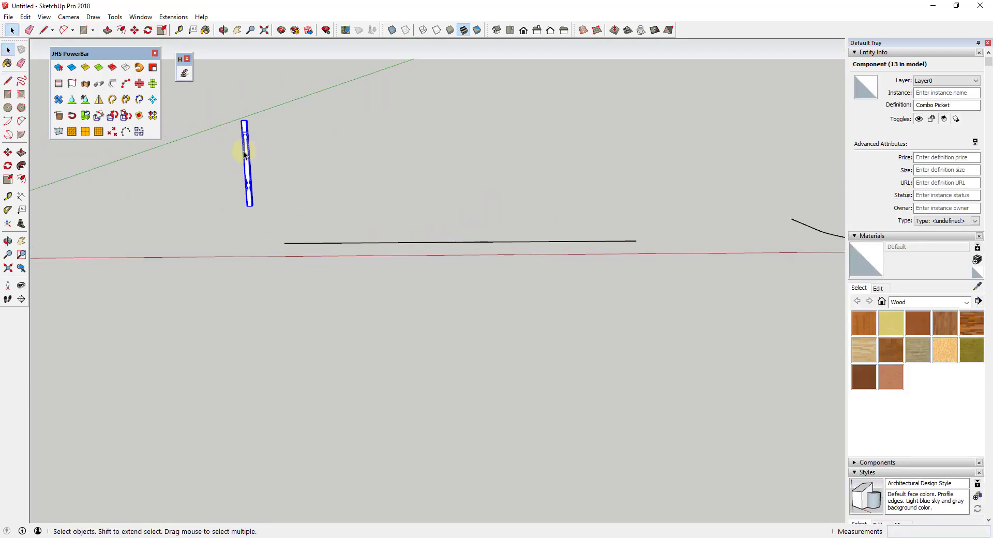
click(396, 242)
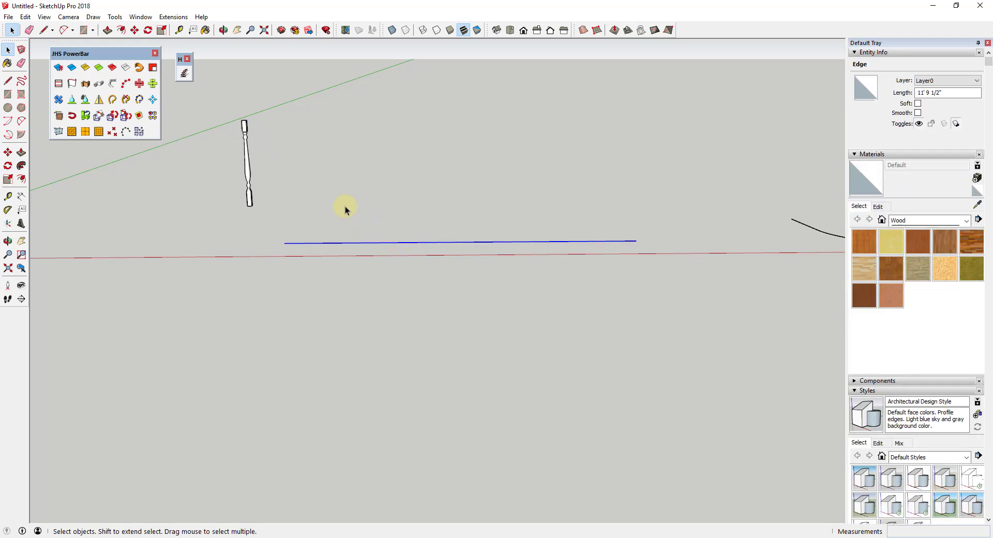
click(127, 86)
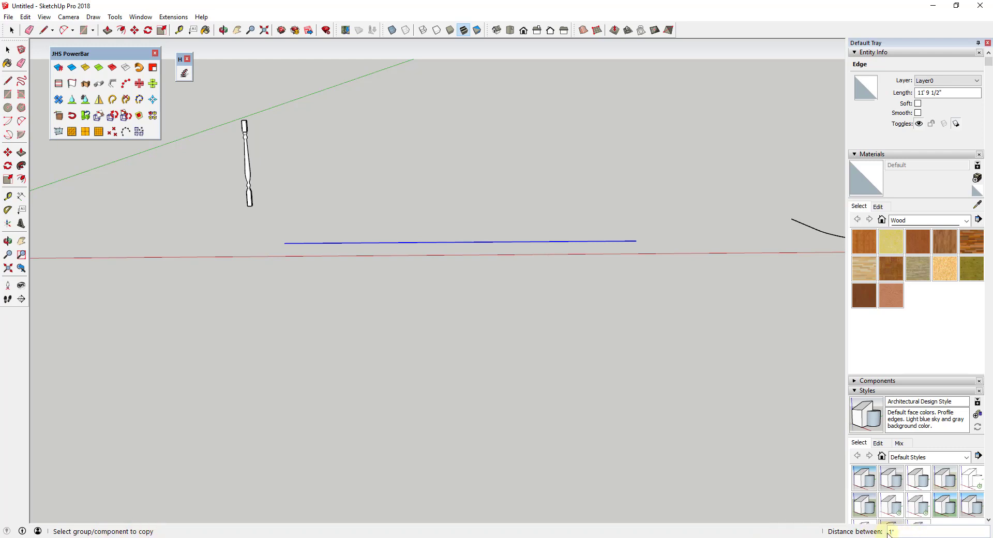
click(249, 171)
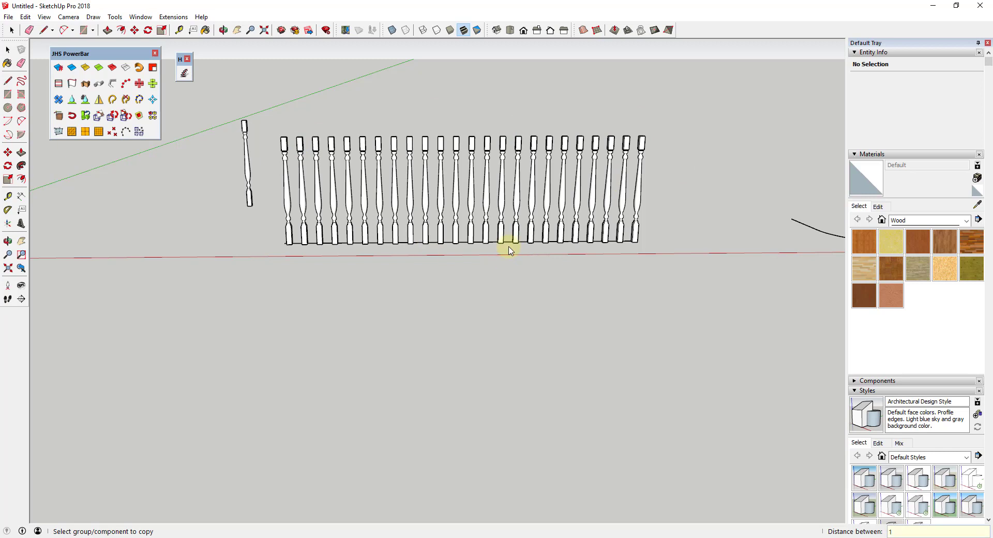
Change the baluster spacing along the line to 14, leaving eleven evenly spaced posts
text(8)
key(Return)
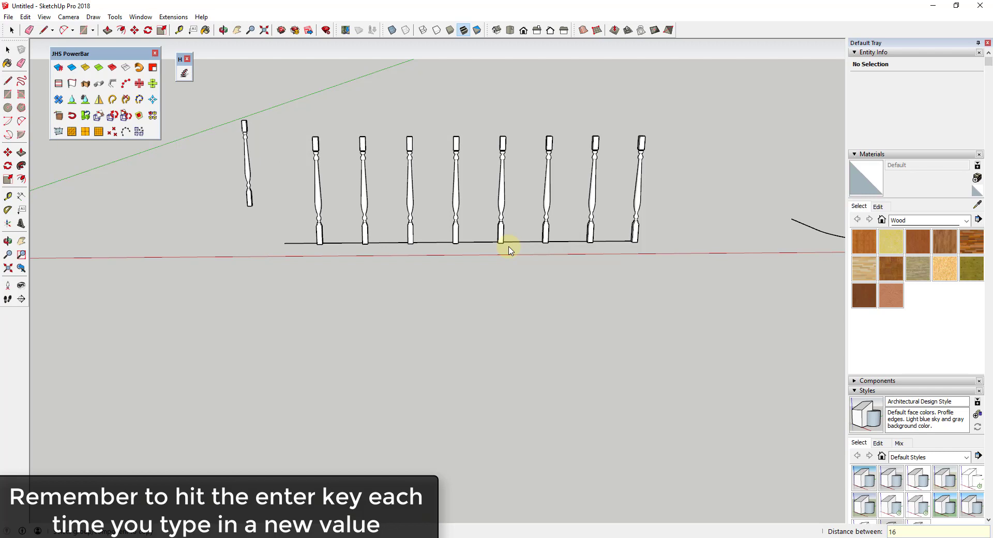
key(Return)
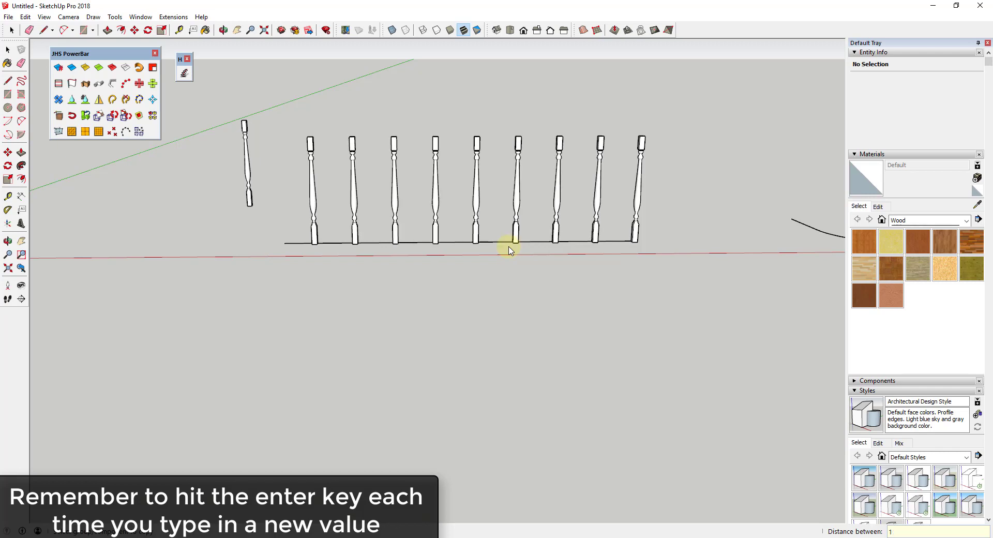
text(14)
key(Return)
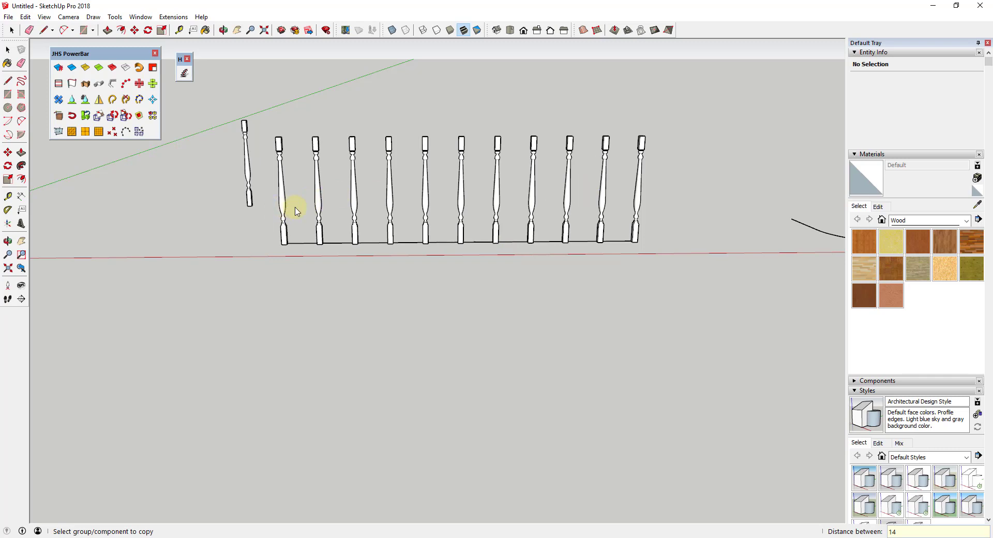
scroll(282, 222, up, 3)
scroll(625, 134, up, 2)
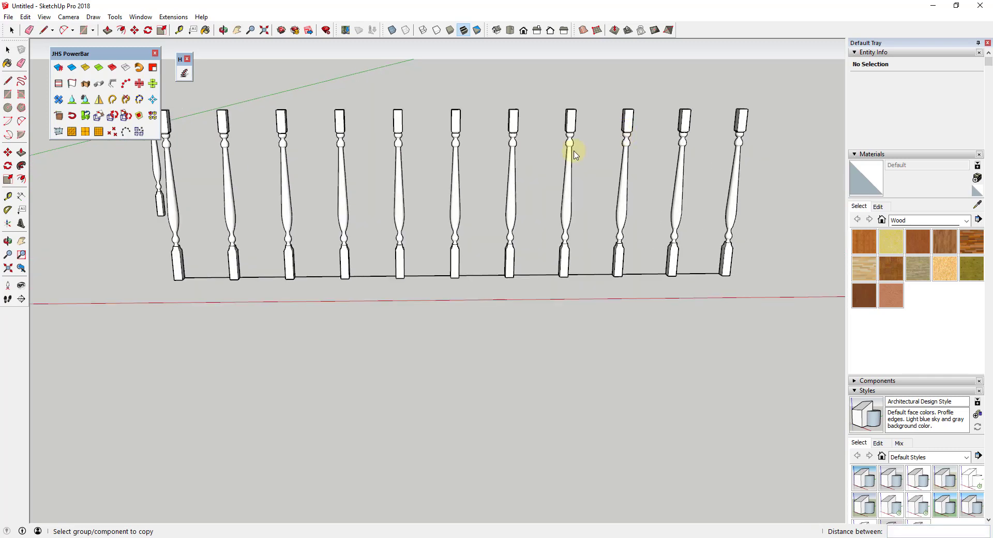
scroll(418, 244, down, 3)
middle_drag(360, 181, 406, 239)
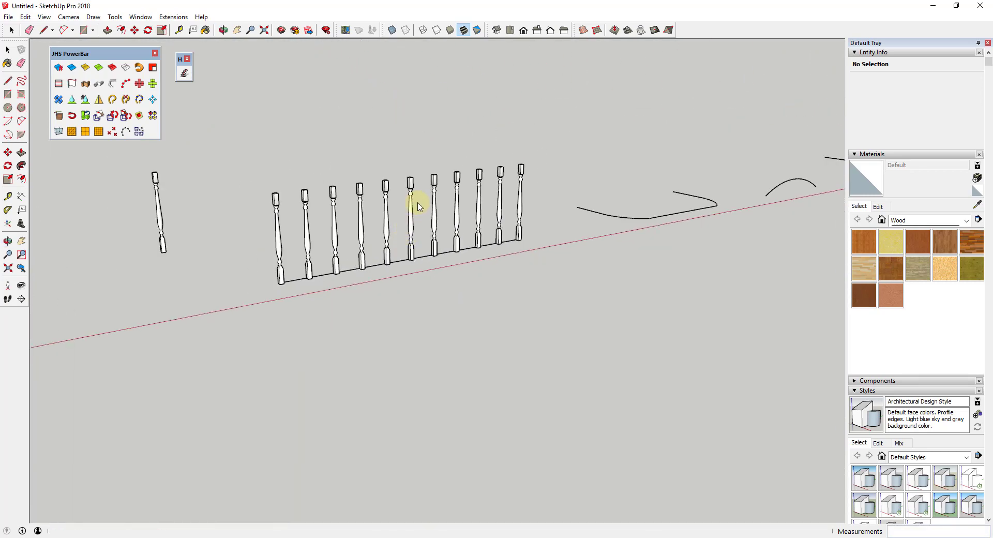
Try copying the baluster along one straight edge of the curve, then undo it
scroll(443, 215, up, 2)
scroll(421, 210, up, 1)
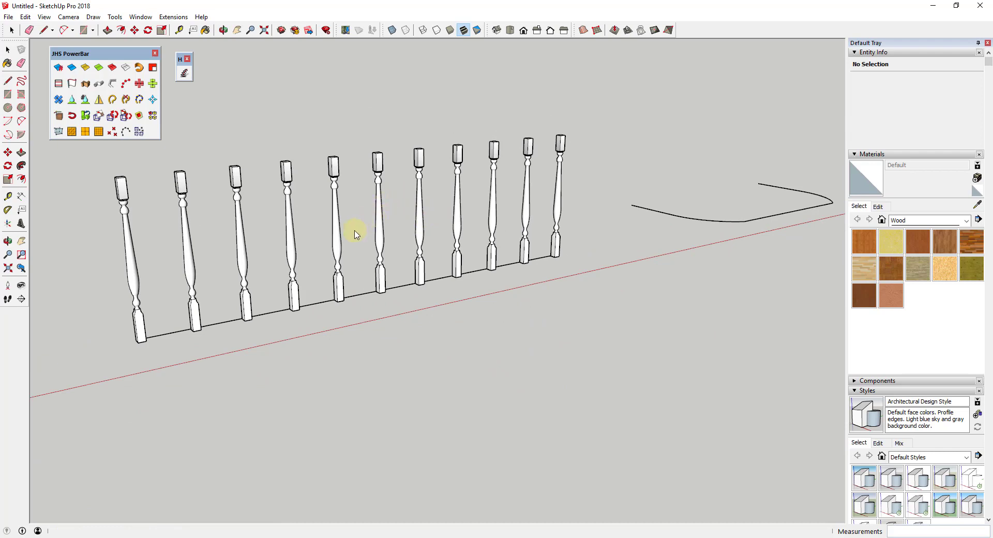
scroll(368, 292, down, 3)
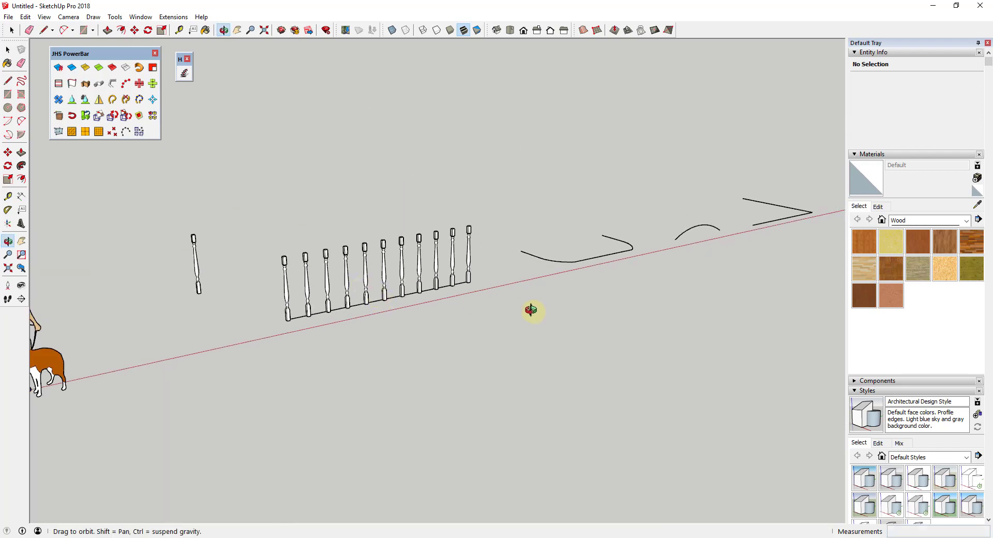
middle_drag(532, 310, 469, 306)
scroll(656, 268, up, 3)
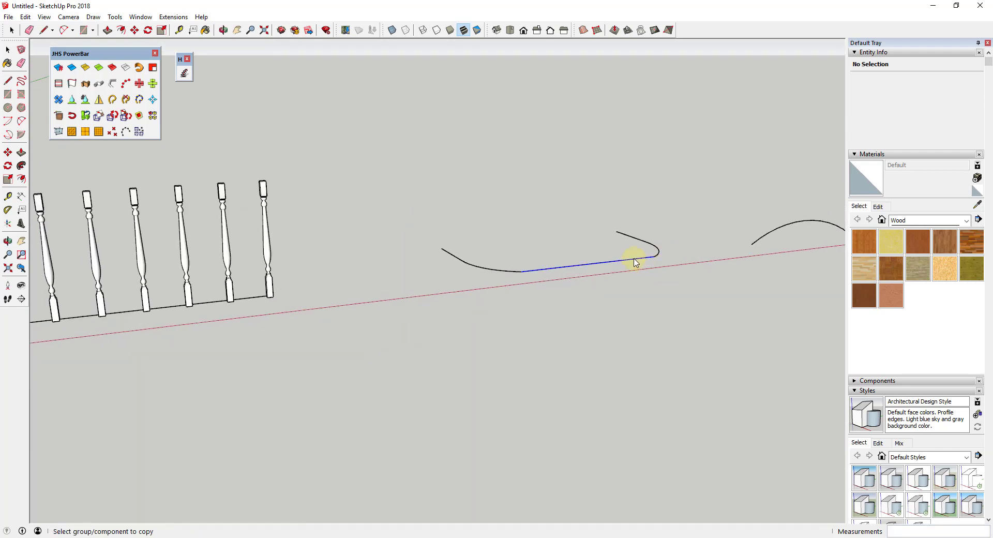
click(664, 269)
middle_drag(667, 268, 450, 236)
scroll(776, 308, down, 3)
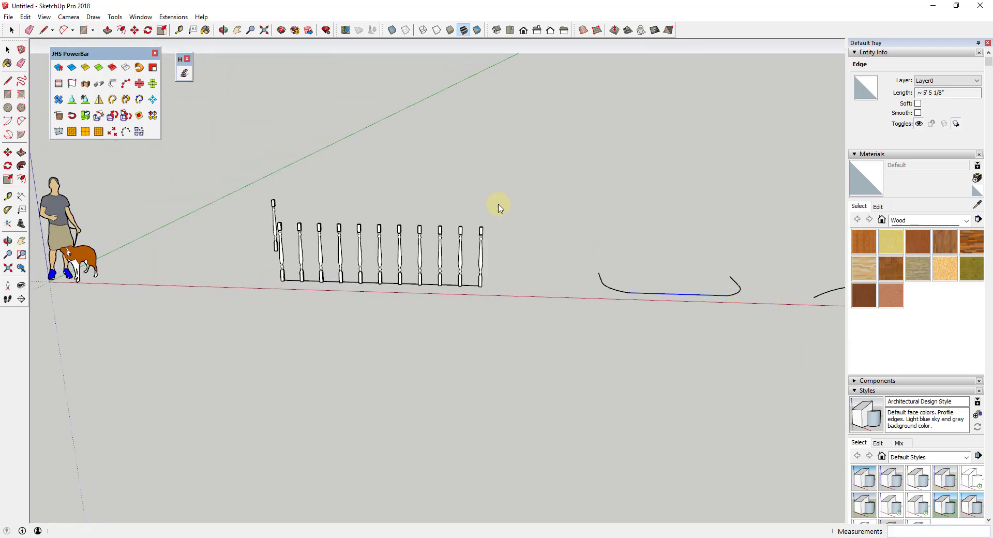
click(274, 210)
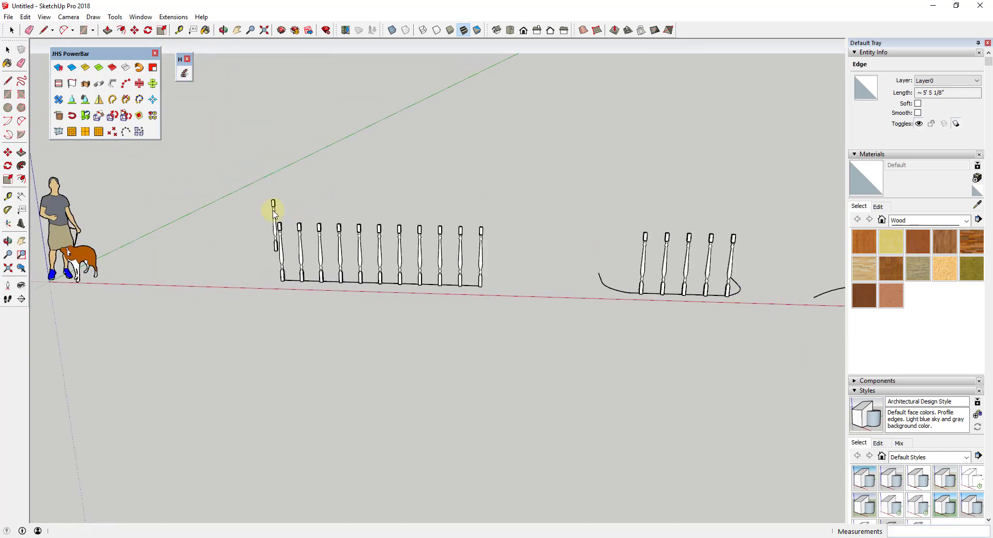
key(ctrl+z)
key(space)
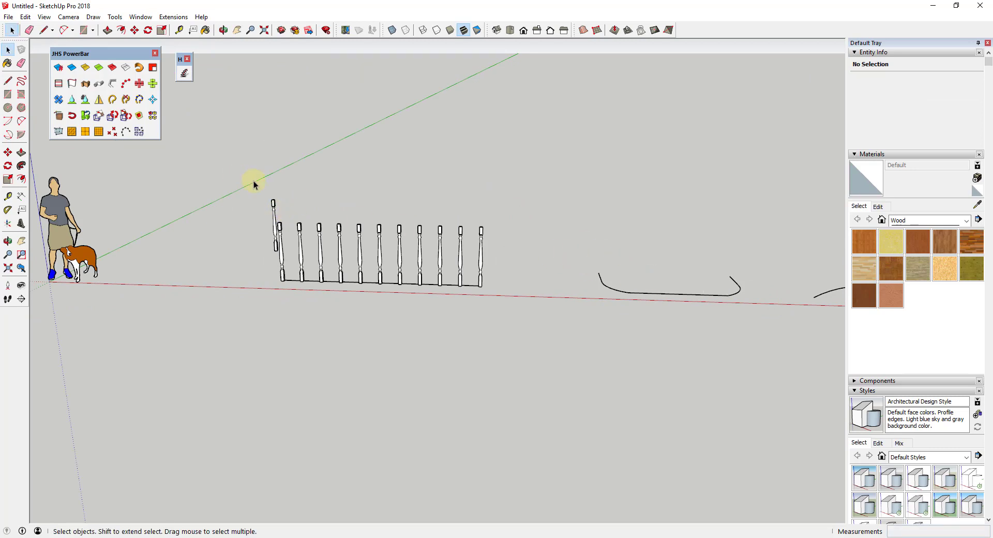
Copy the baluster with Move and Ctrl to stand beside the curved bowl path
key(m)
click(280, 204)
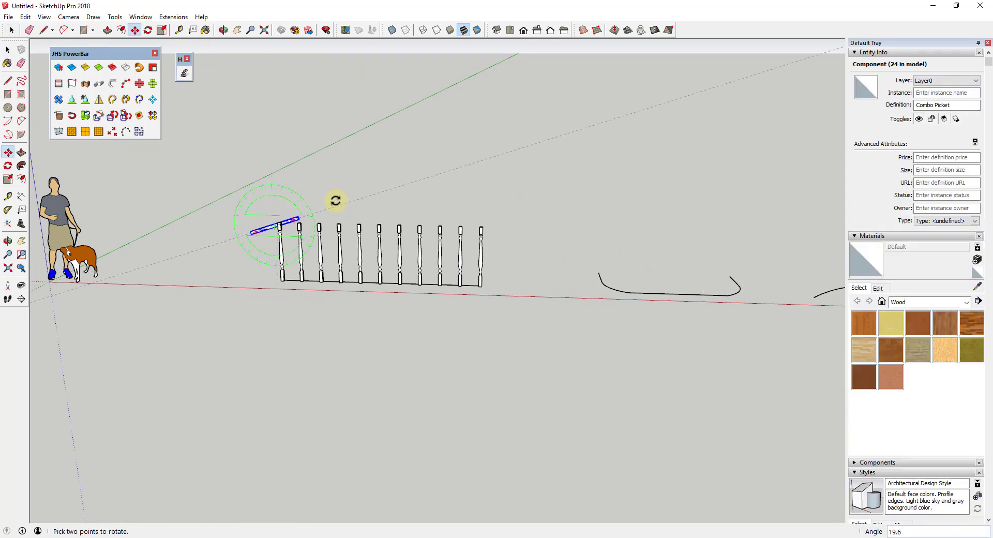
key(space)
key(m)
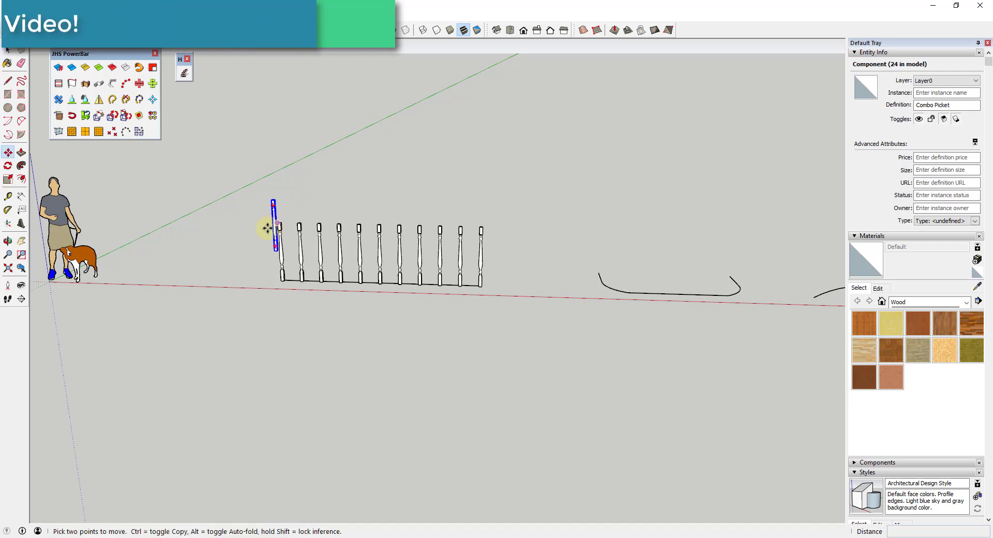
key(ctrl)
click(273, 204)
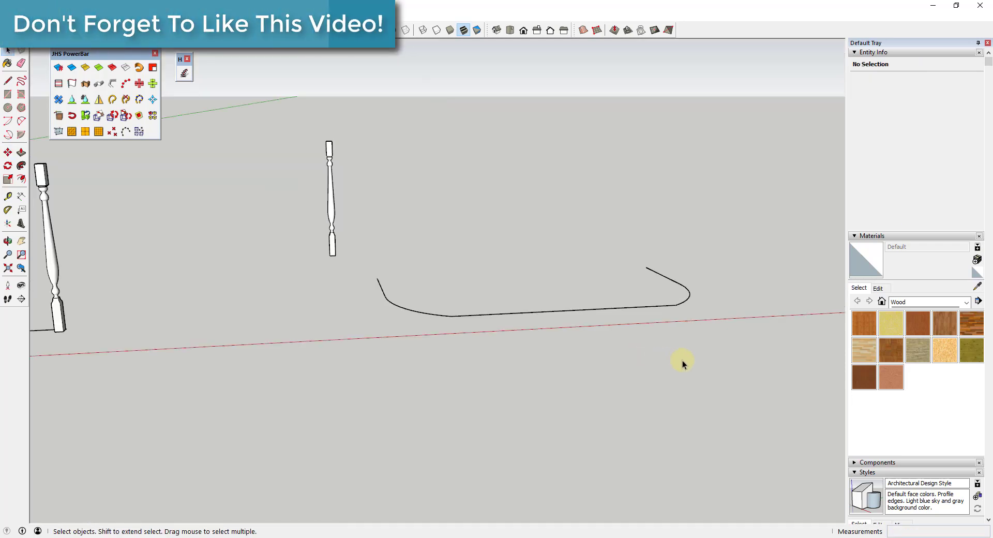
click(635, 311)
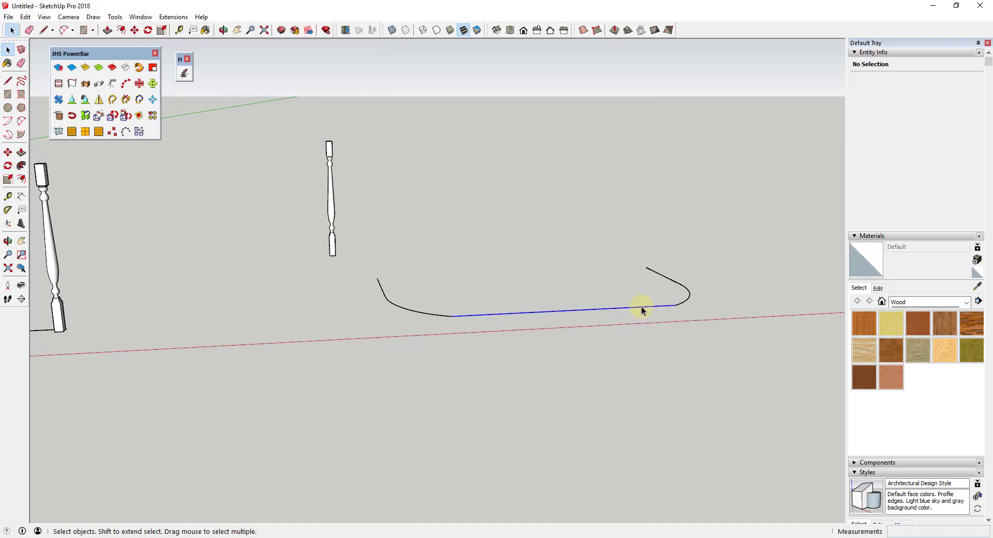
click(683, 302)
click(686, 305)
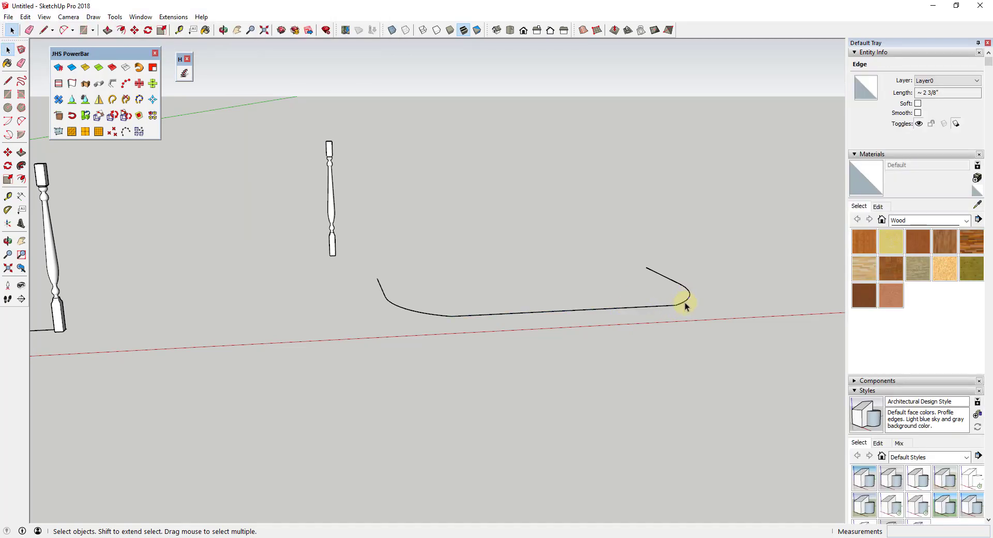
click(671, 281)
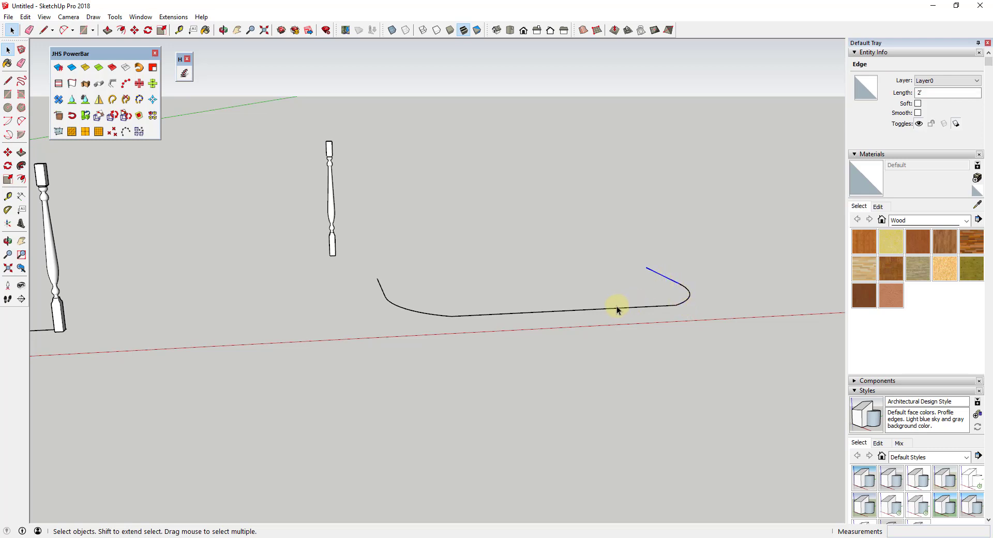
click(416, 309)
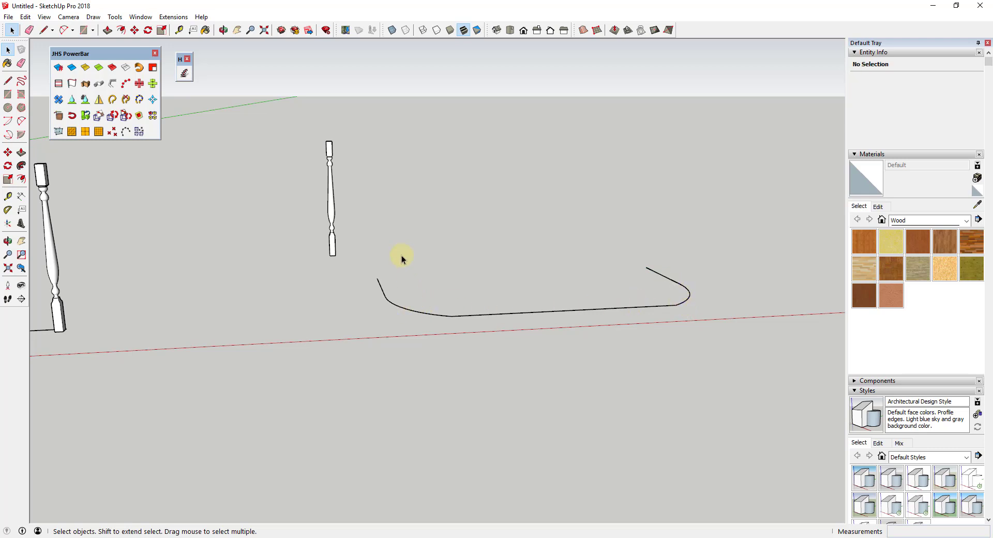
drag(370, 185, 744, 347)
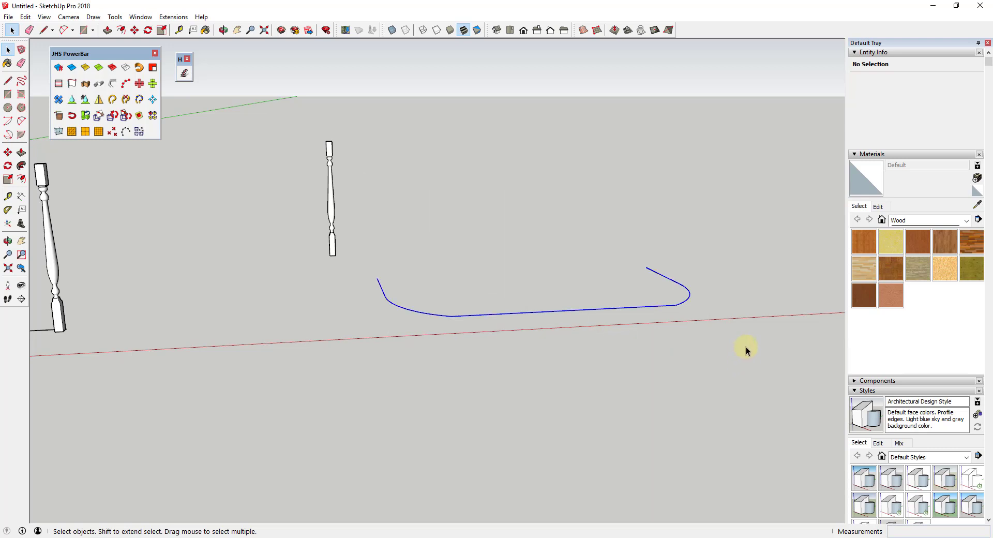
click(127, 85)
click(330, 197)
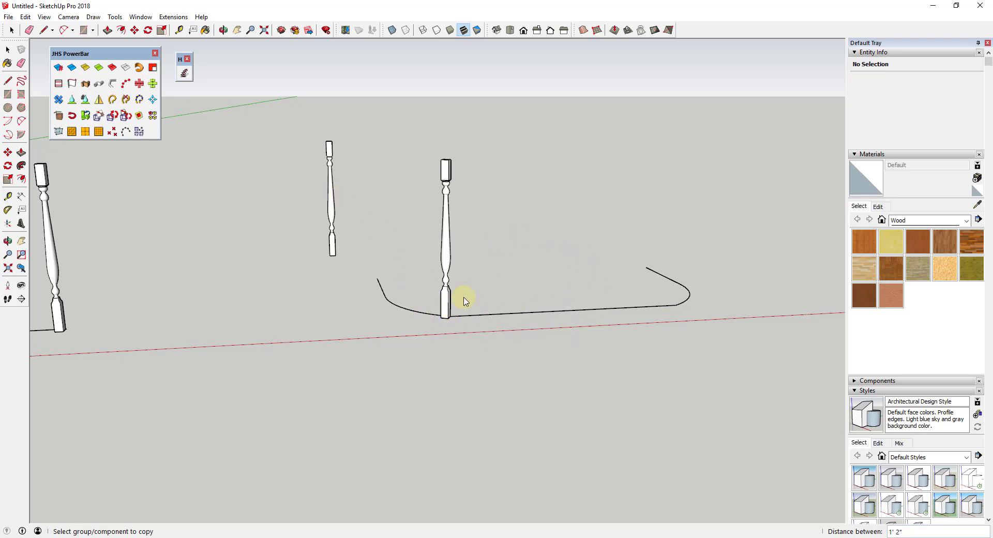
key(ctrl+z)
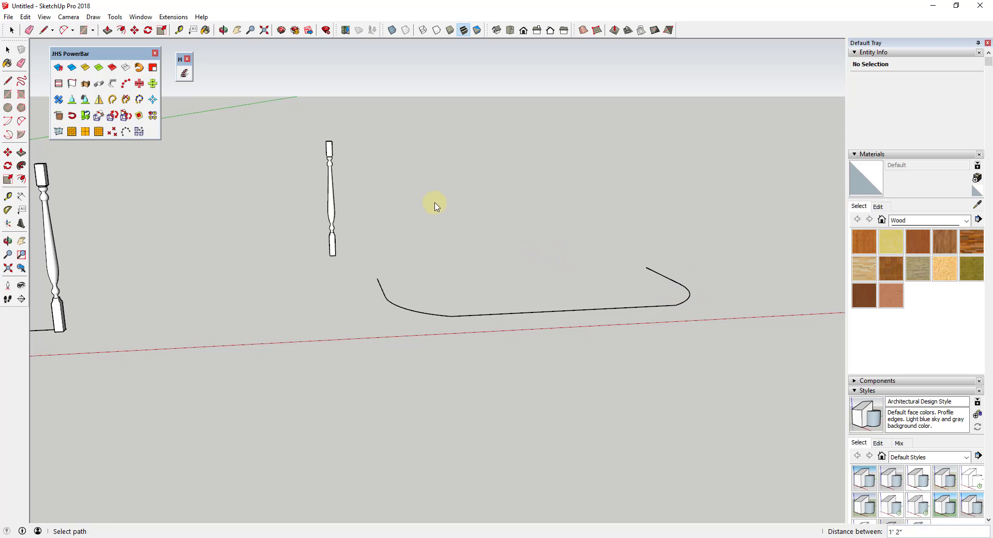
key(space)
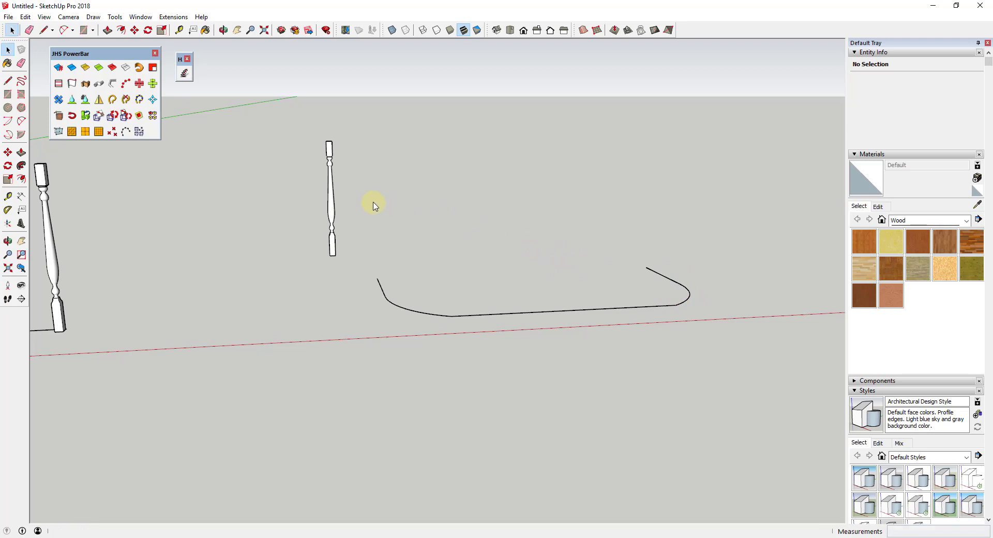
Weld the 27 bowl-curve edges via Extensions > Weld and select the welded curve
click(175, 18)
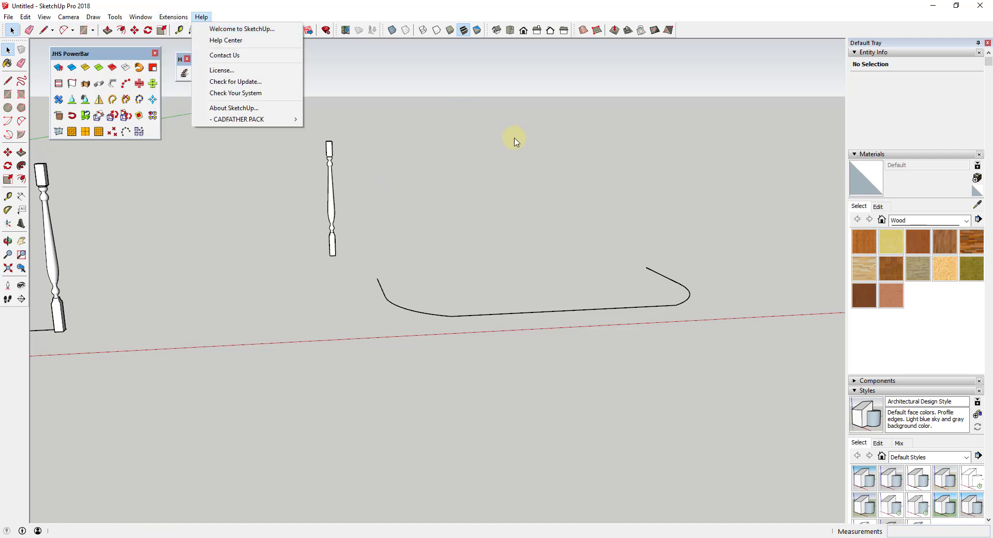
click(375, 223)
drag(366, 187, 745, 369)
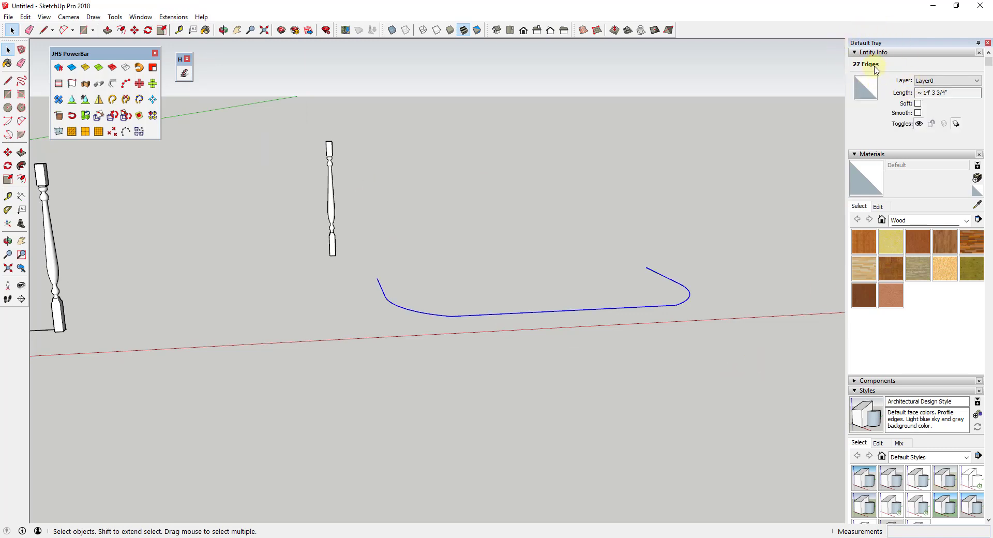
click(173, 17)
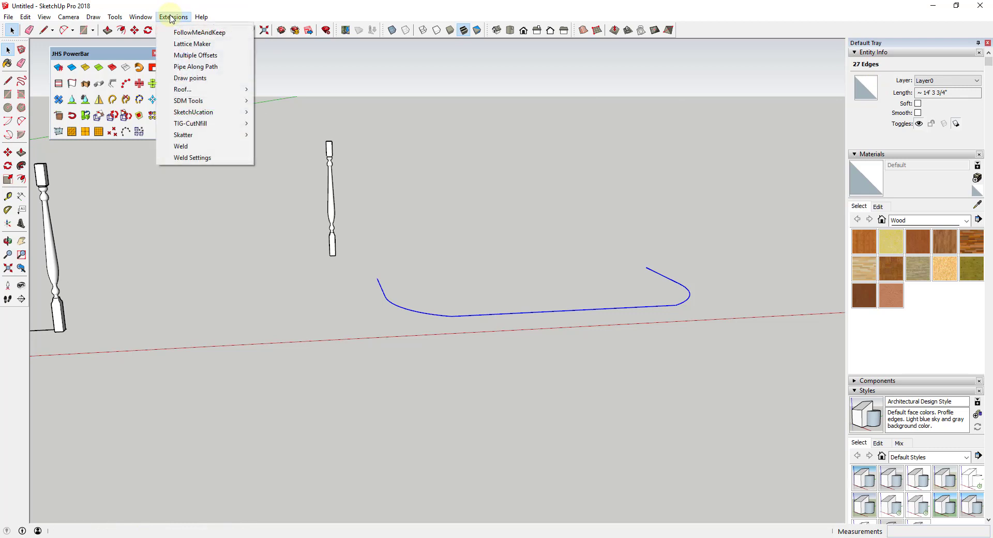
click(195, 147)
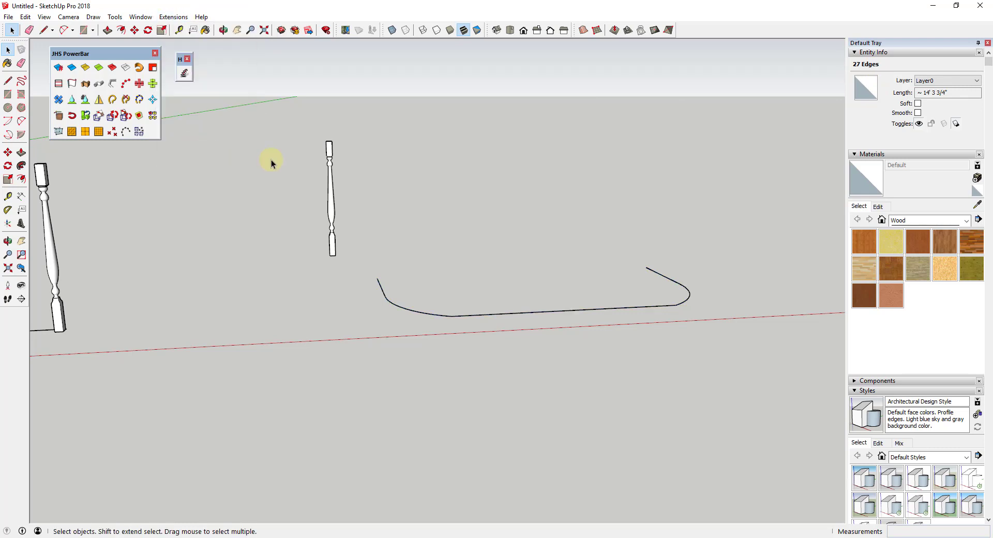
drag(367, 219, 756, 346)
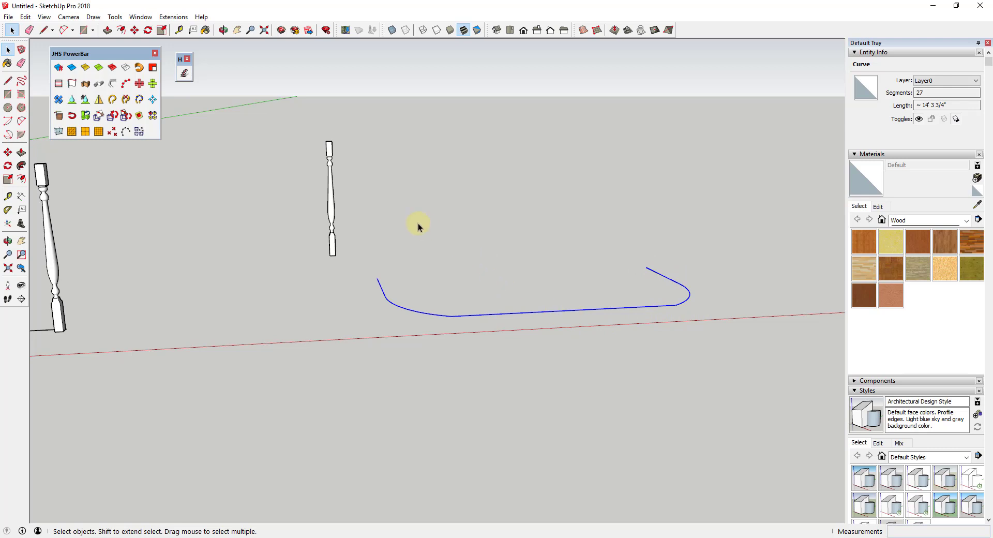
Copy the baluster along the welded bowl curve with Copy Along Path at 1' 2" spacing
click(126, 86)
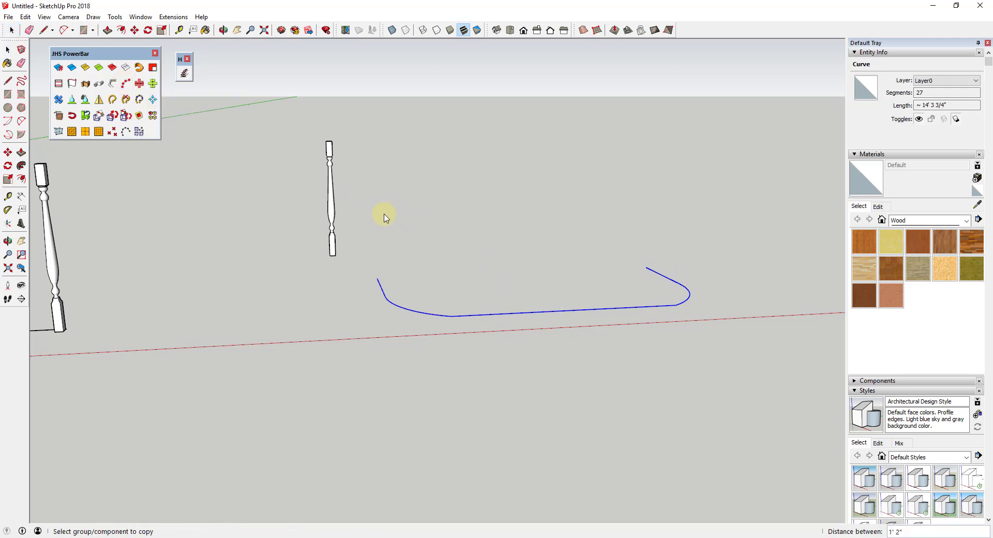
click(331, 210)
middle_drag(536, 217, 636, 339)
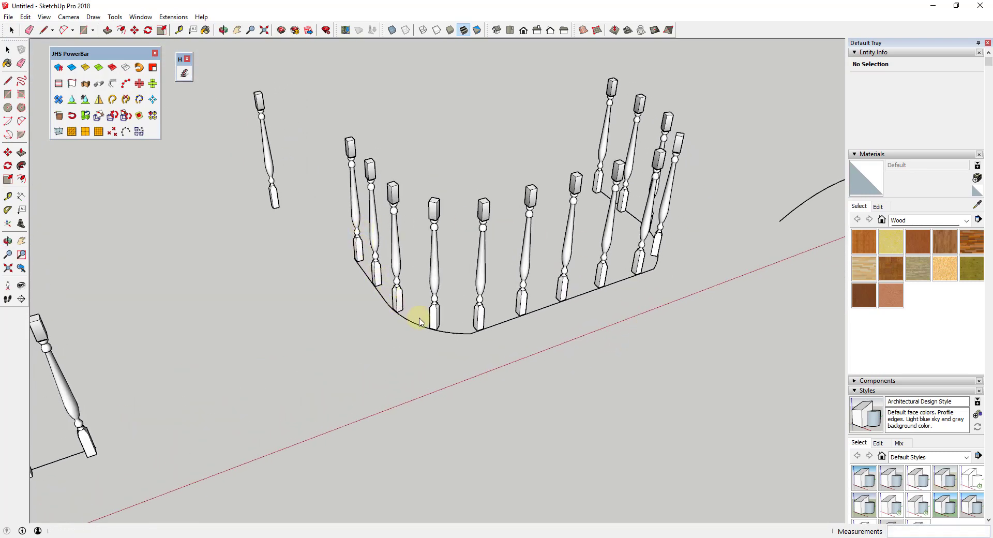
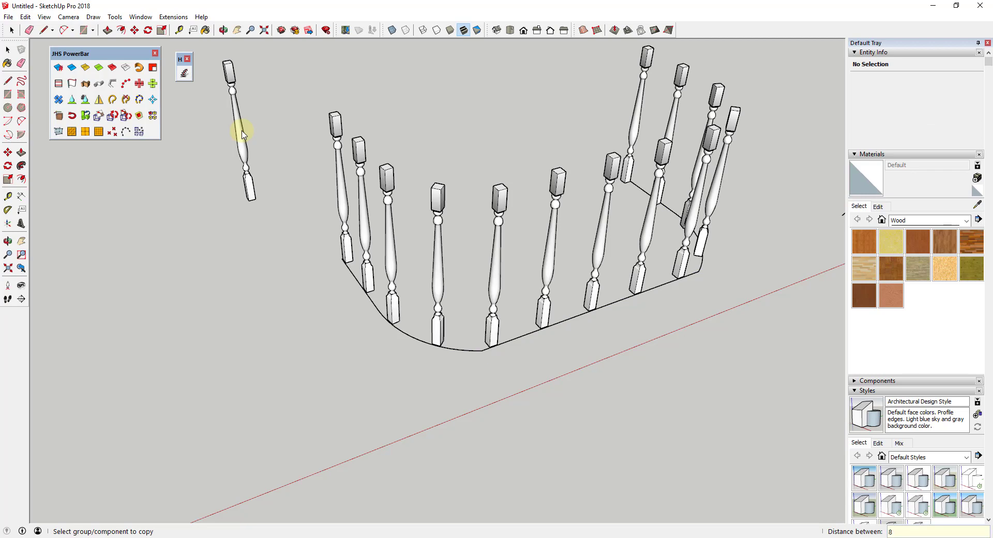
Respace the baluster copies 8" apart along the curve and orbit to inspect the denser row
key(Return)
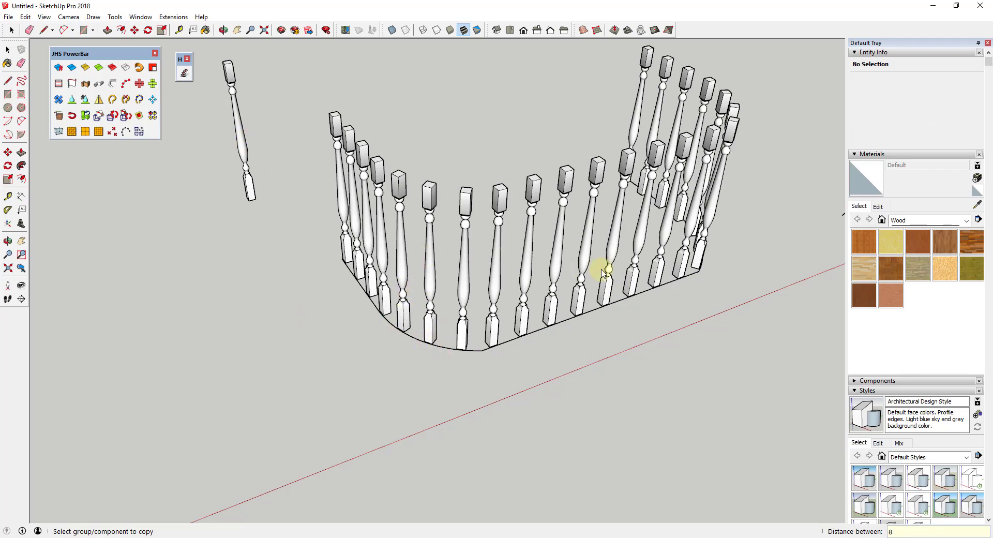
middle_drag(602, 271, 634, 194)
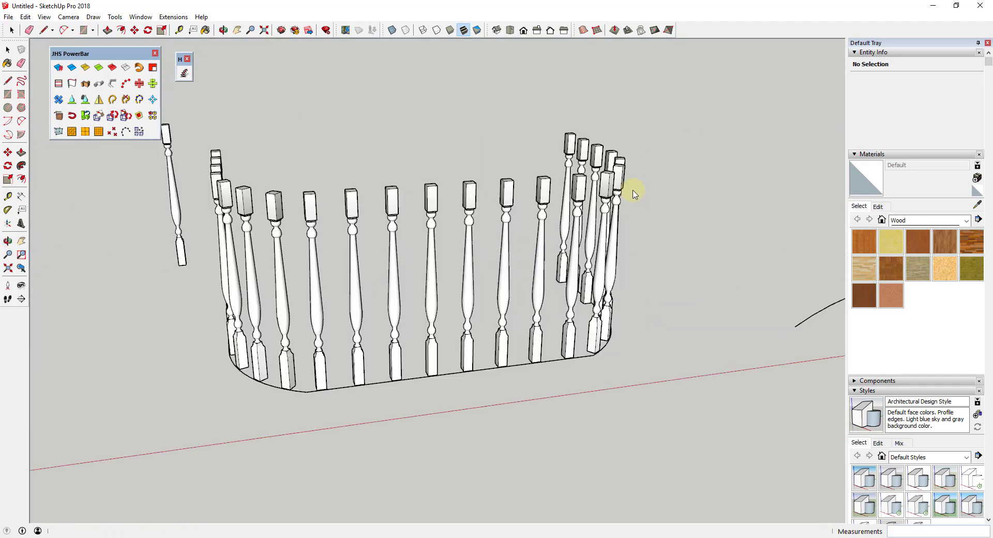
middle_drag(401, 252, 454, 354)
scroll(436, 408, up, 4)
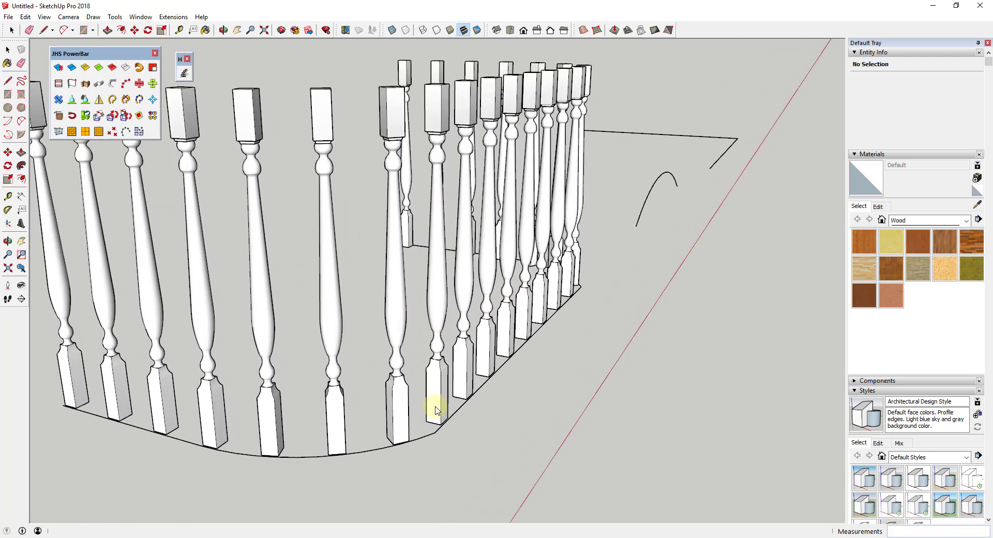
Select a front baluster and start moving it, then cancel the move
key(space)
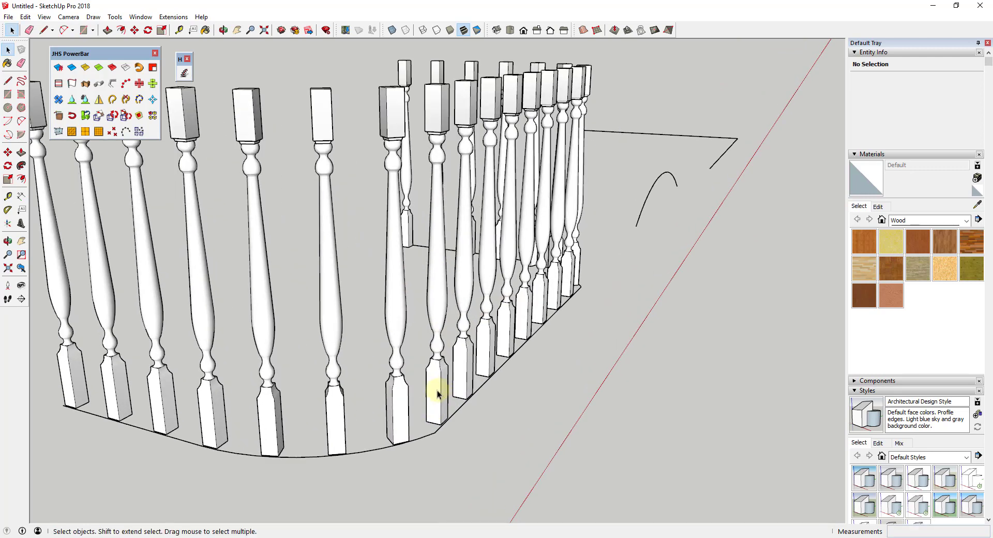
click(439, 394)
scroll(517, 411, down, 5)
scroll(488, 417, up, 5)
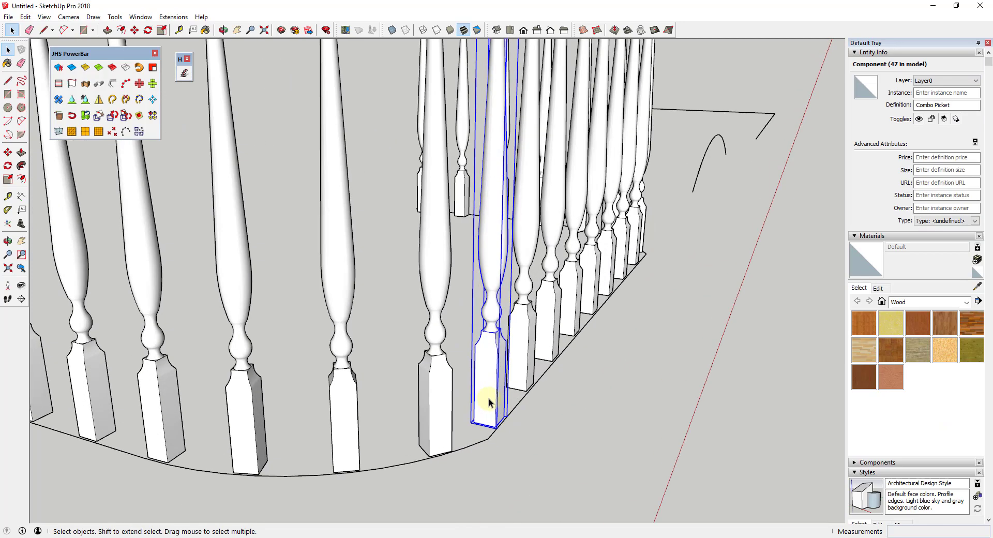
key(m)
click(482, 424)
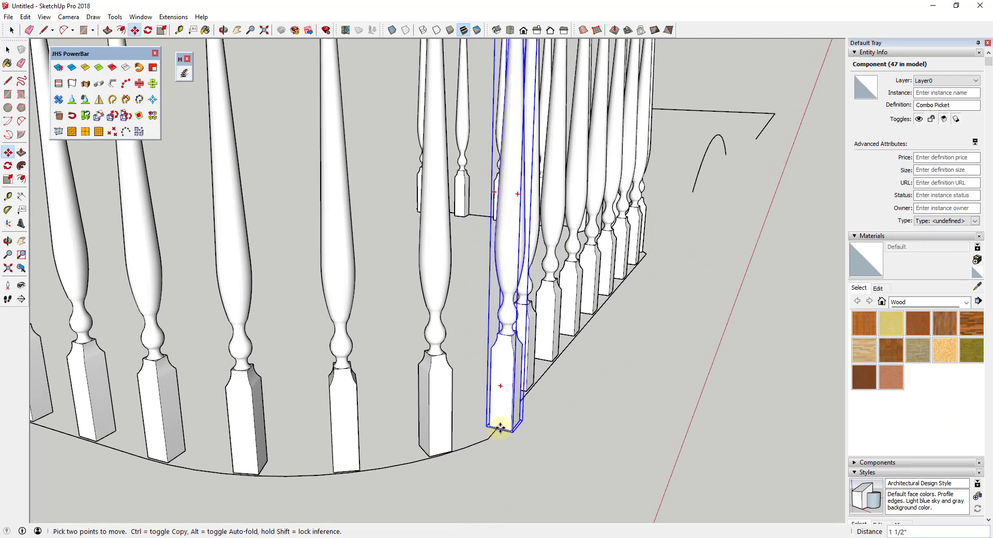
middle_drag(612, 358, 371, 293)
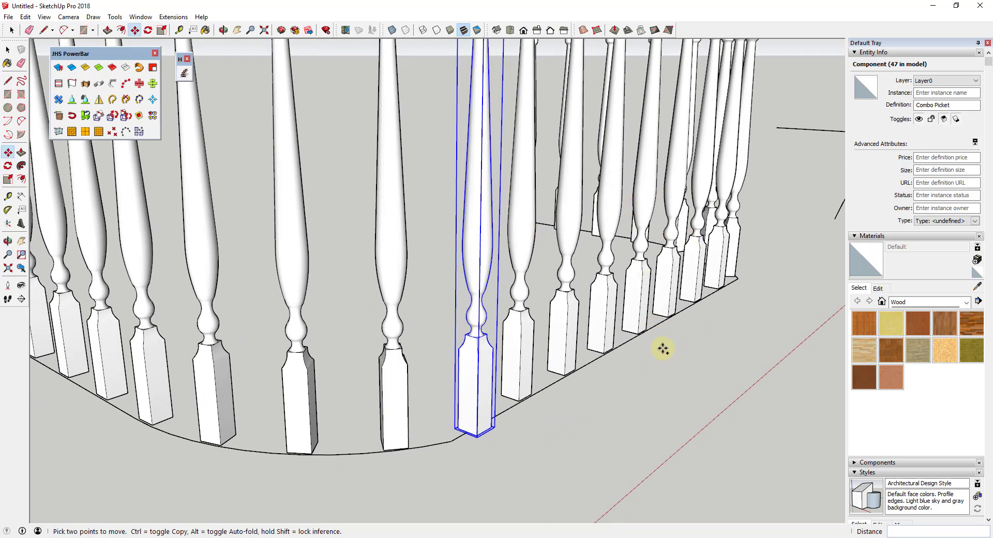
key(space)
scroll(468, 149, down, 5)
scroll(493, 204, up, 3)
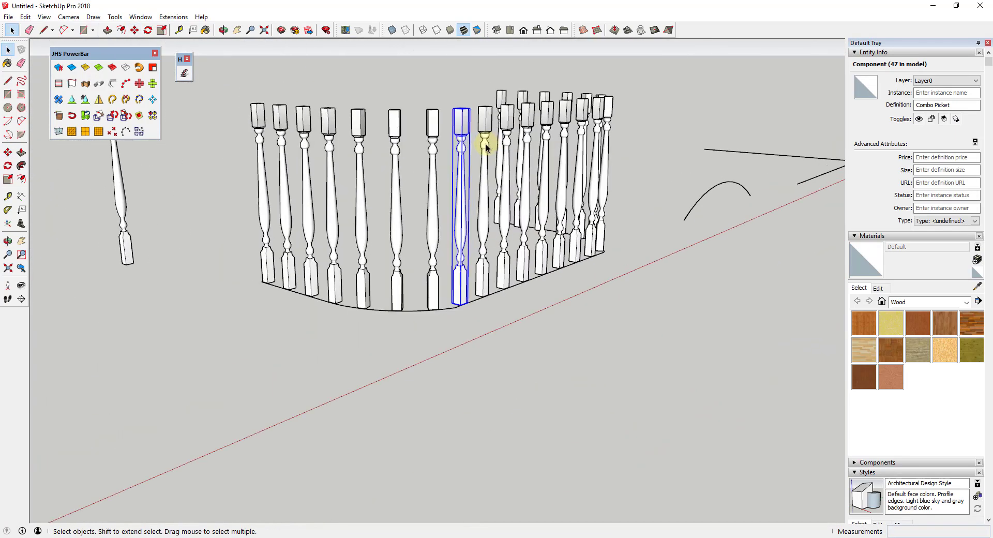
scroll(486, 147, up, 5)
scroll(474, 274, down, 6)
middle_drag(507, 186, 515, 234)
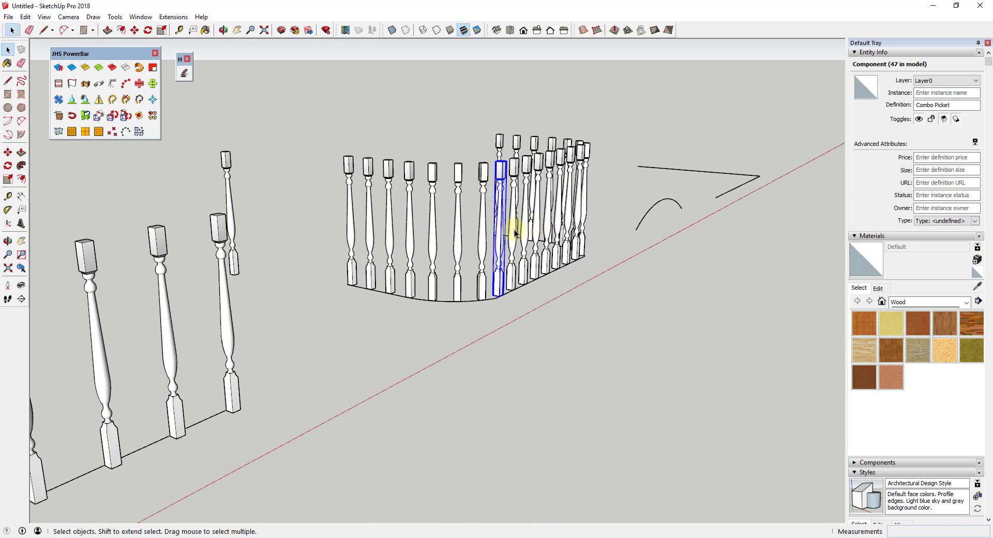
Open the baluster component for editing and select all its geometry
double_click(500, 239)
scroll(487, 326, up, 8)
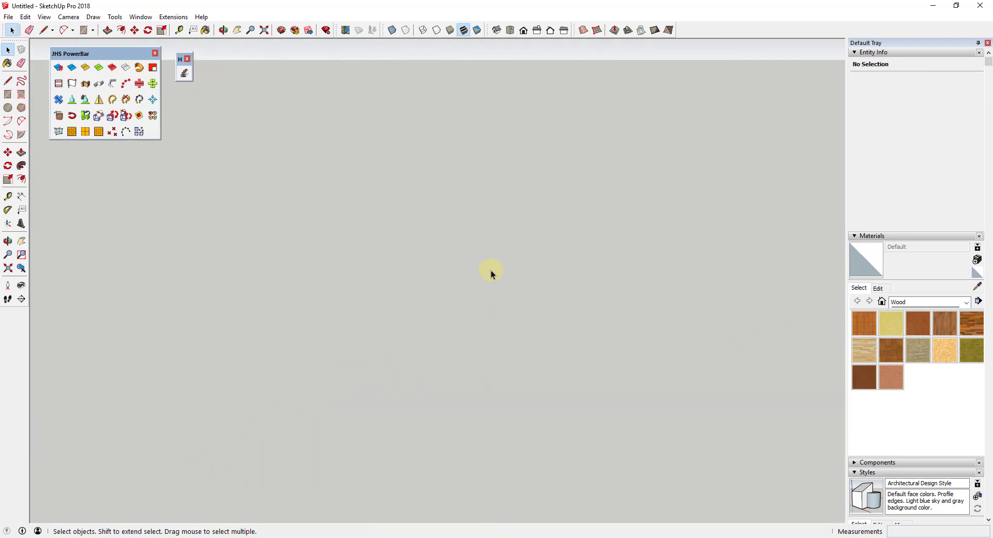
scroll(490, 270, down, 5)
scroll(492, 238, down, 3)
key(ctrl+a)
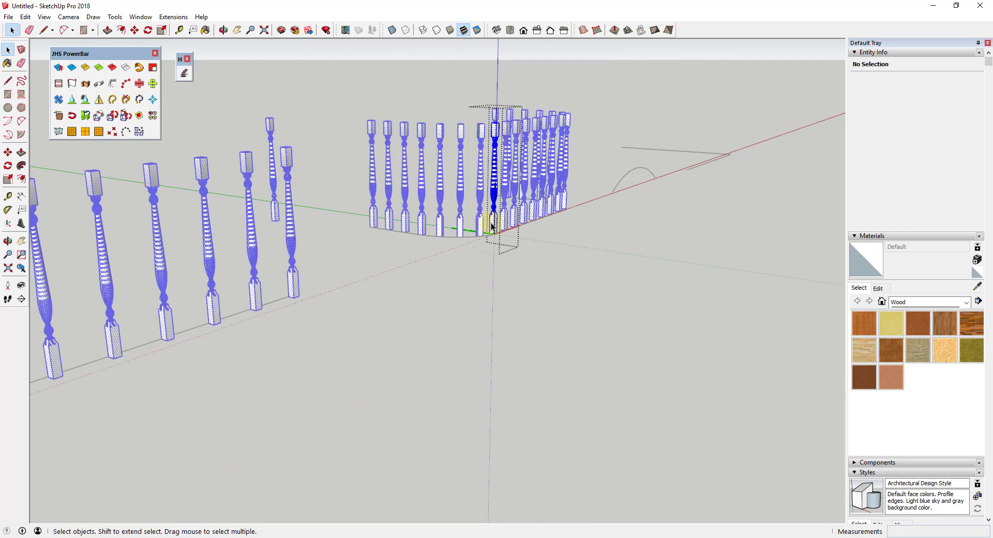
scroll(491, 233, up, 5)
scroll(488, 243, up, 3)
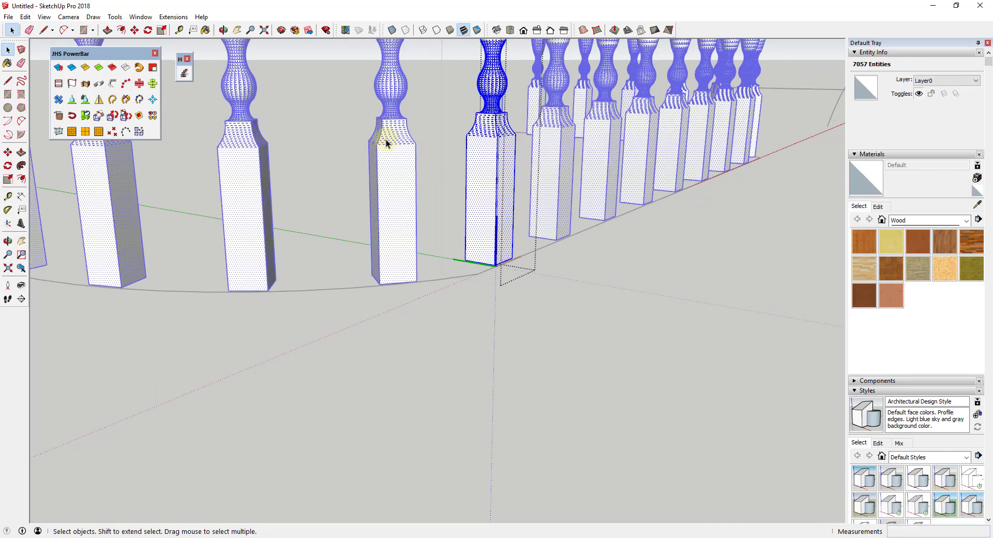
Shift the component's contents about 1 1/4" and close the component edit
key(m)
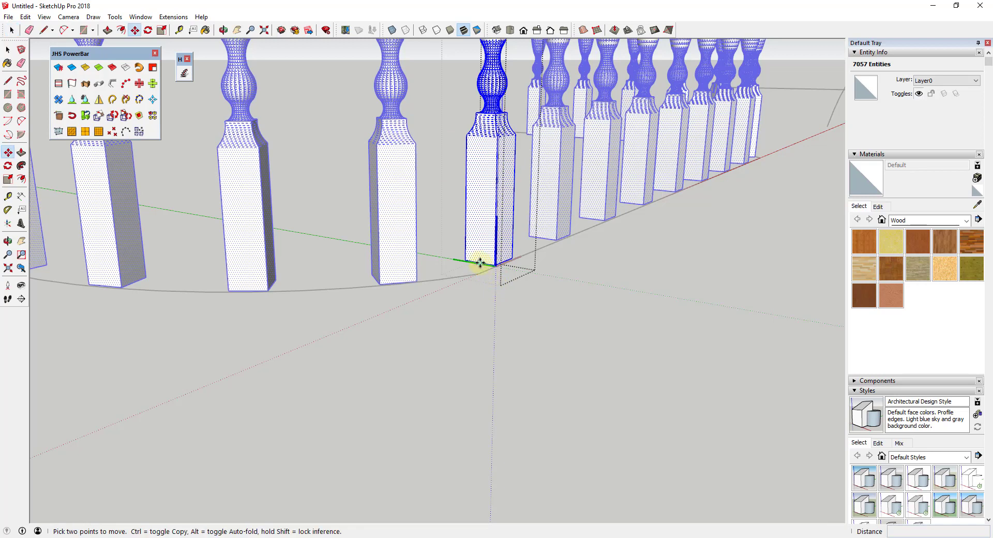
click(477, 259)
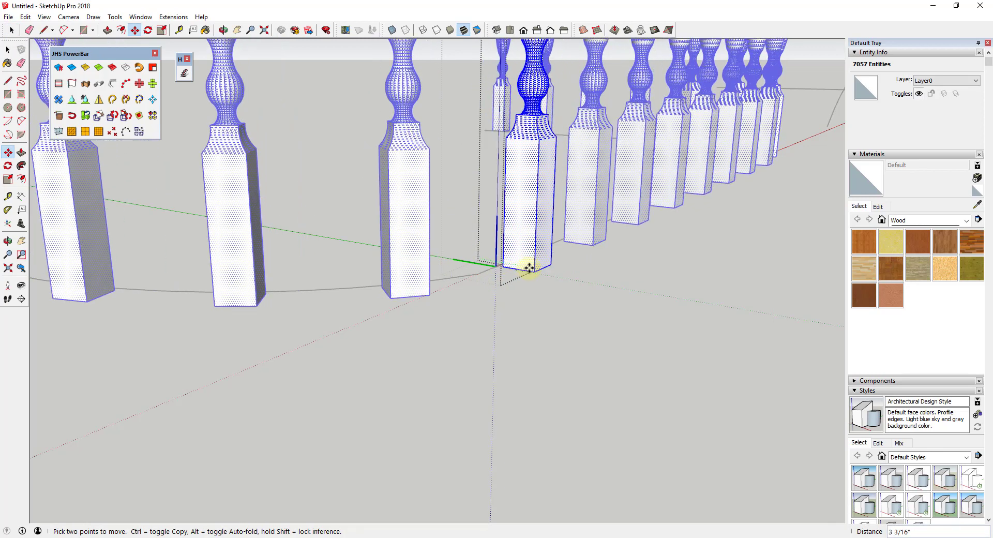
click(493, 268)
key(space)
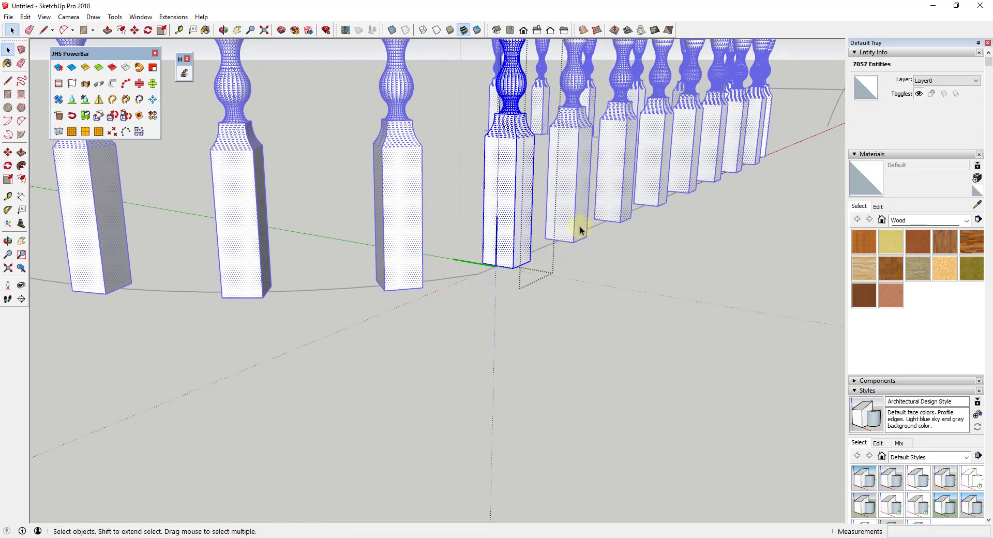
scroll(672, 243, down, 5)
mouse_move(672, 243)
middle_down()
mouse_move(700, 230)
mouse_move(657, 244)
mouse_move(723, 267)
middle_up()
click(739, 264)
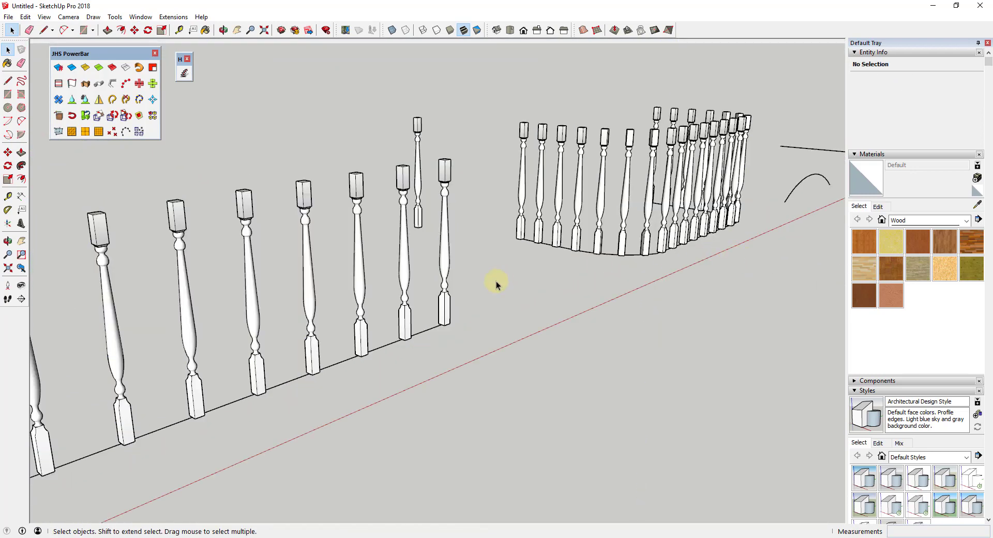
Open and close a baluster component to check the shifted copies
scroll(496, 284, up, 5)
scroll(538, 305, down, 4)
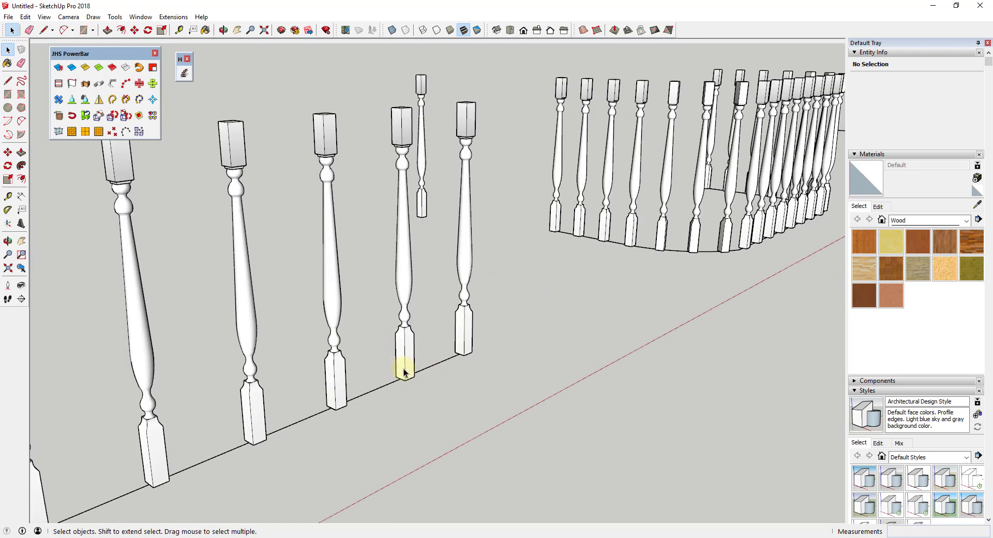
scroll(406, 337, down, 6)
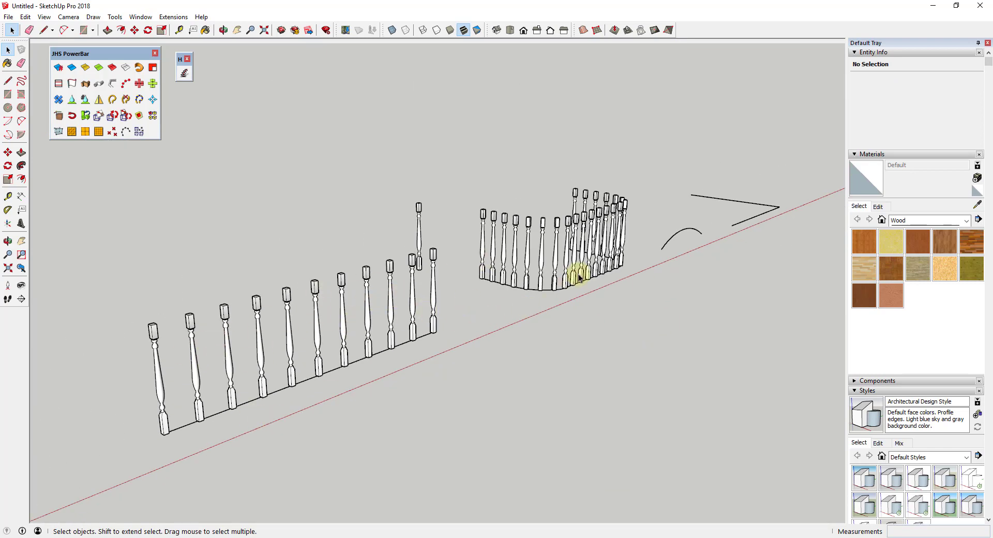
scroll(579, 277, up, 4)
middle_drag(559, 266, 561, 260)
scroll(567, 261, up, 4)
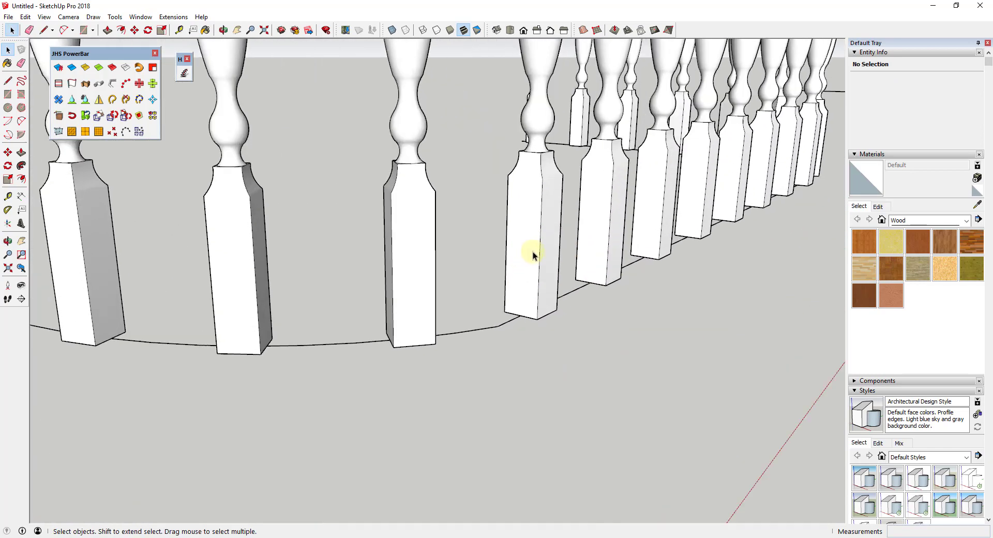
click(534, 254)
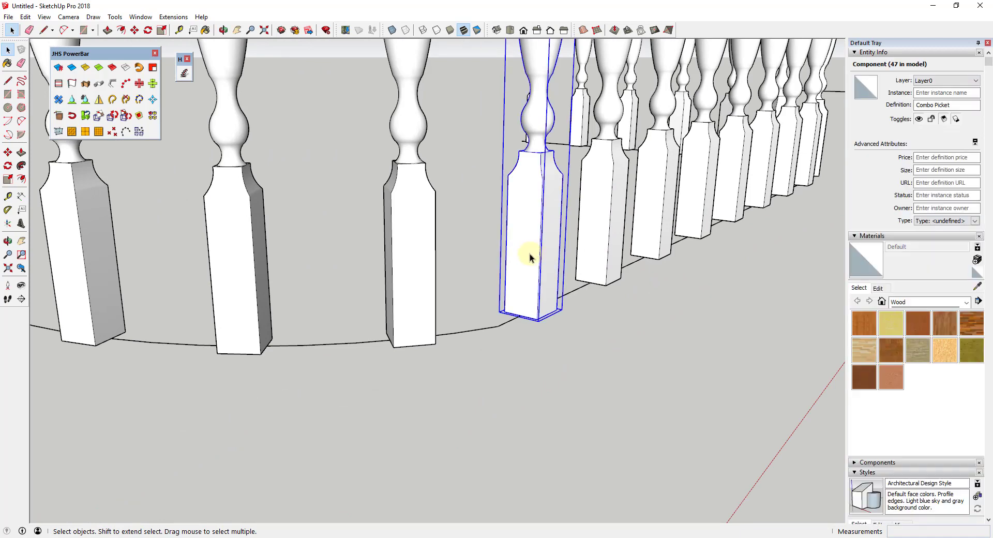
double_click(530, 256)
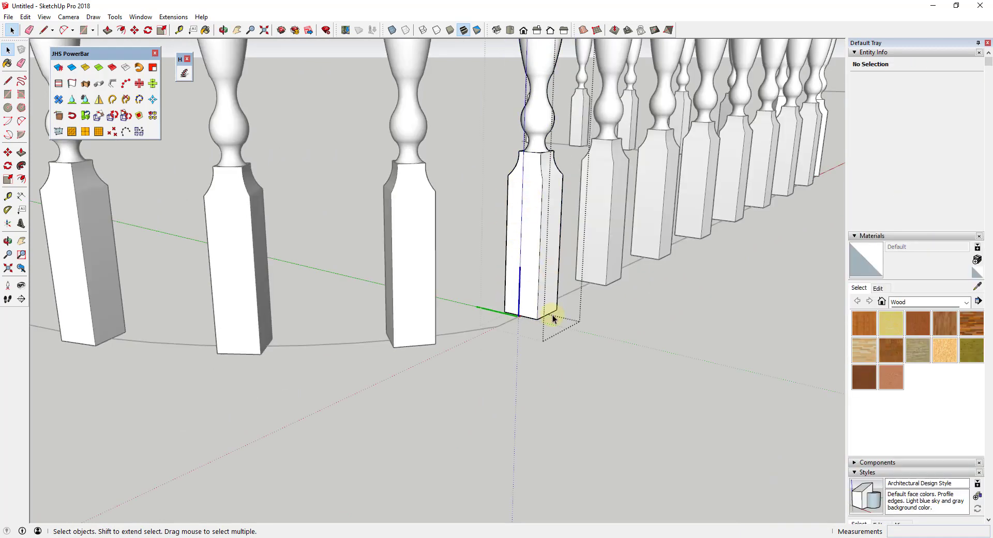
click(466, 279)
Select the curved path line beneath the balusters
scroll(417, 285, down, 3)
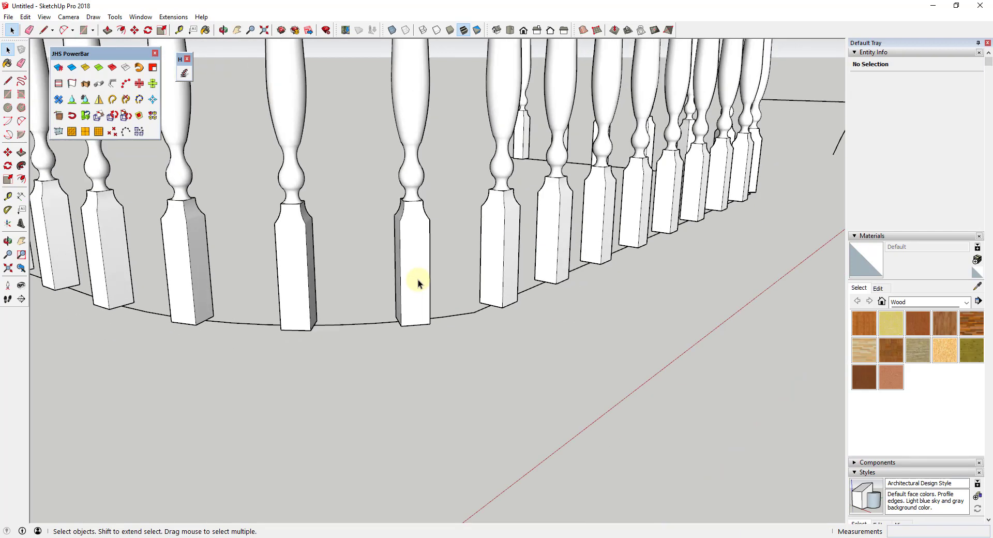
middle_drag(417, 278, 516, 343)
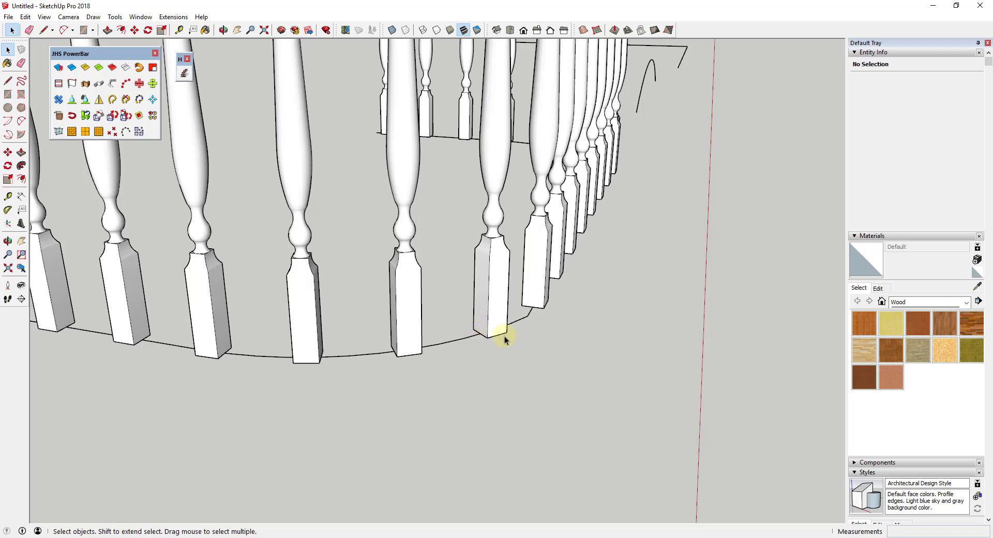
scroll(518, 326, down, 5)
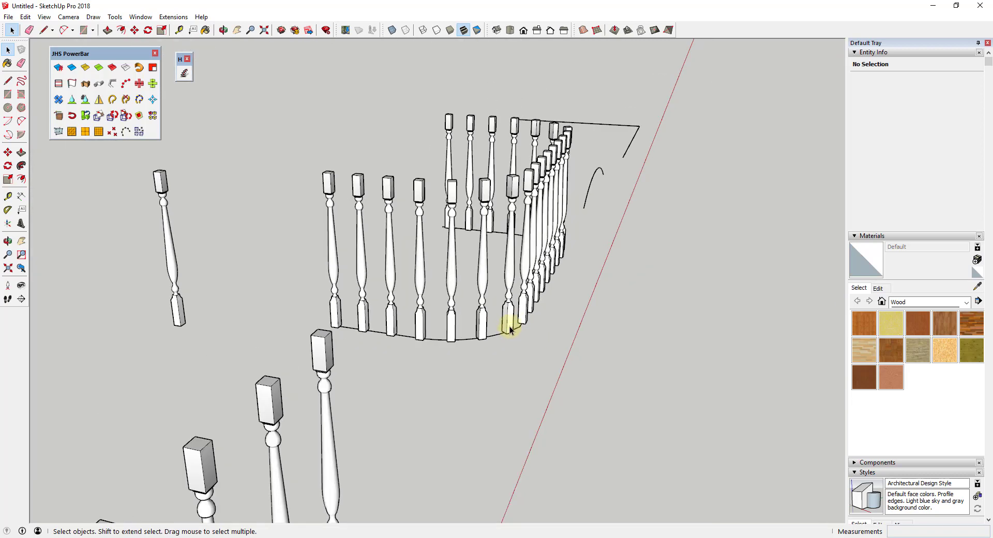
middle_drag(499, 262, 784, 265)
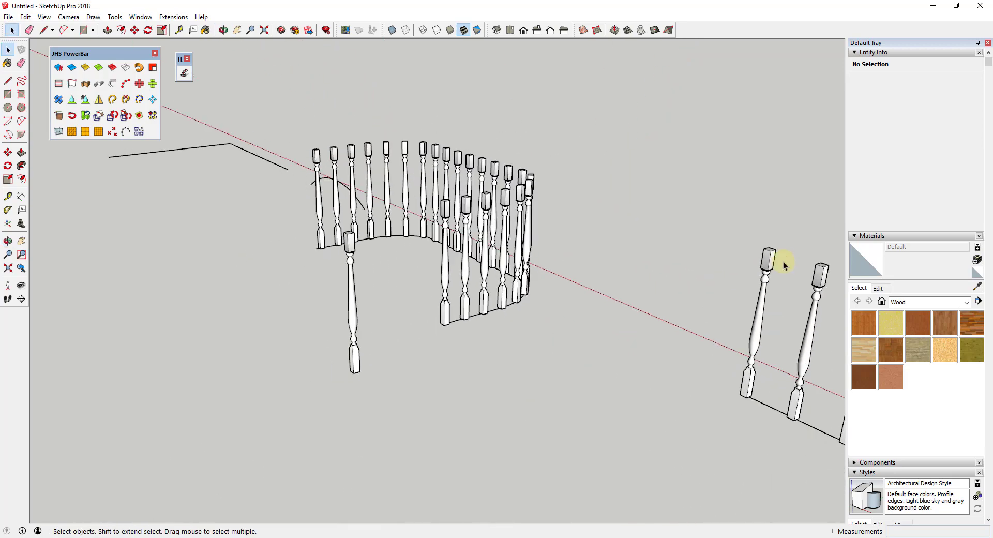
scroll(457, 319, up, 5)
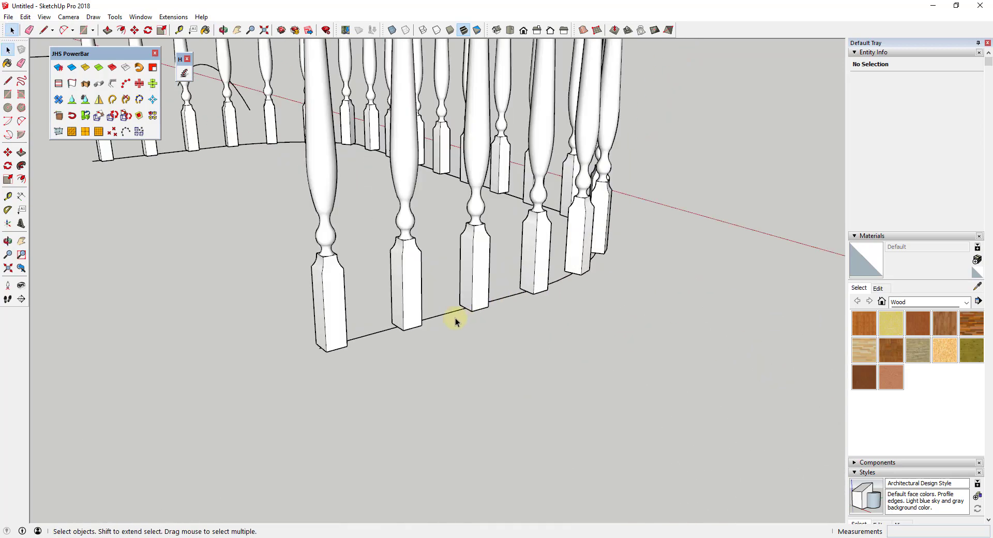
scroll(352, 341, up, 3)
scroll(343, 331, down, 5)
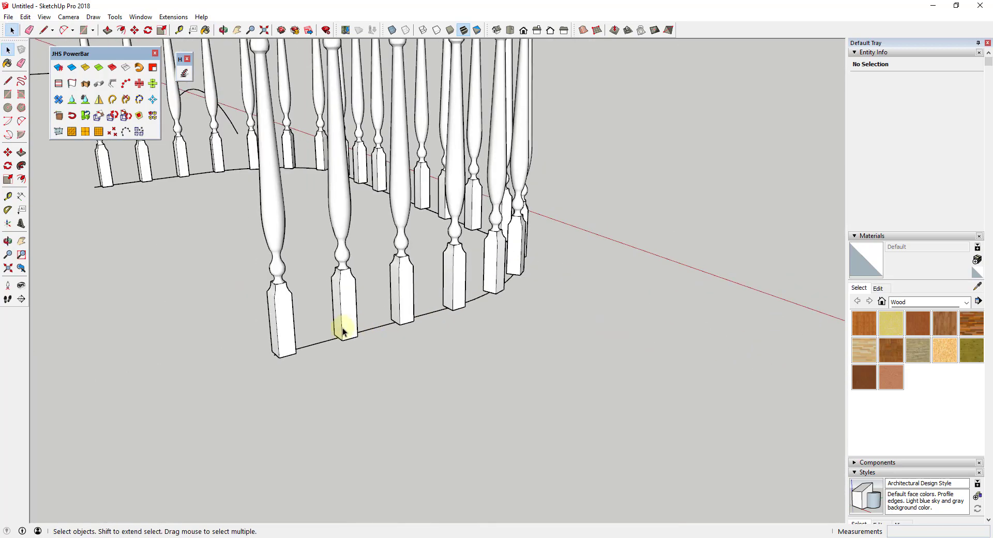
click(317, 347)
middle_drag(316, 348, 442, 338)
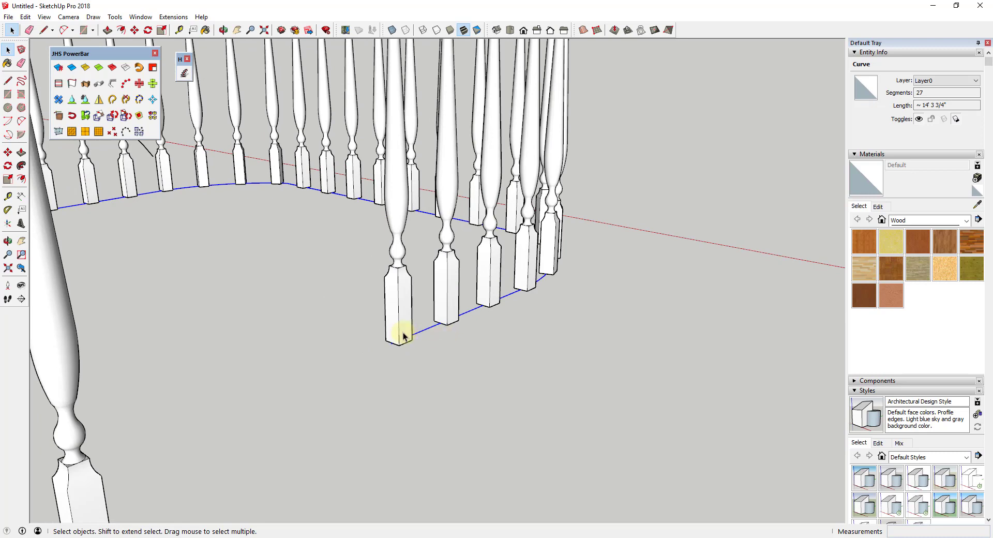
Copy the curve up onto the baluster tops with Move and Ctrl
key(m)
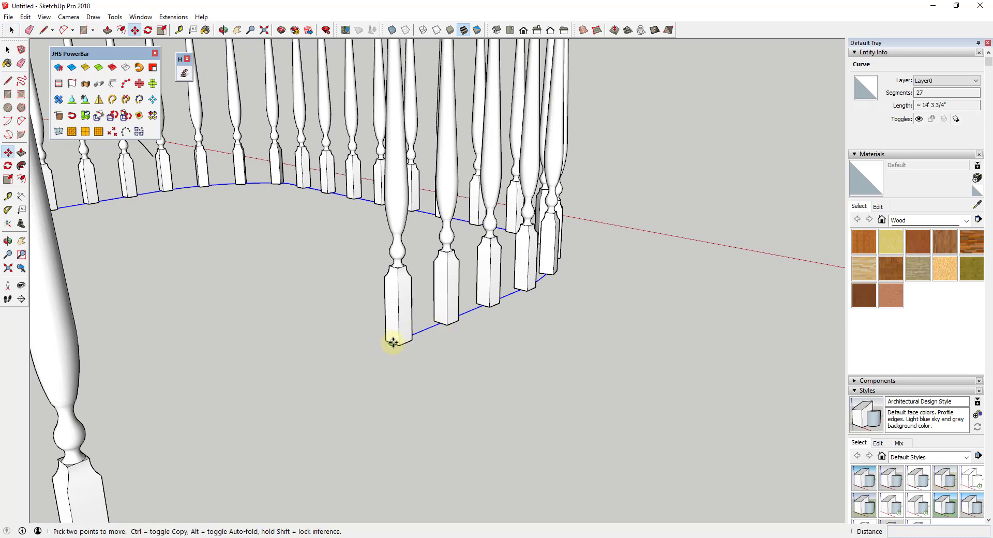
click(391, 341)
key(ctrl)
scroll(391, 338, down, 4)
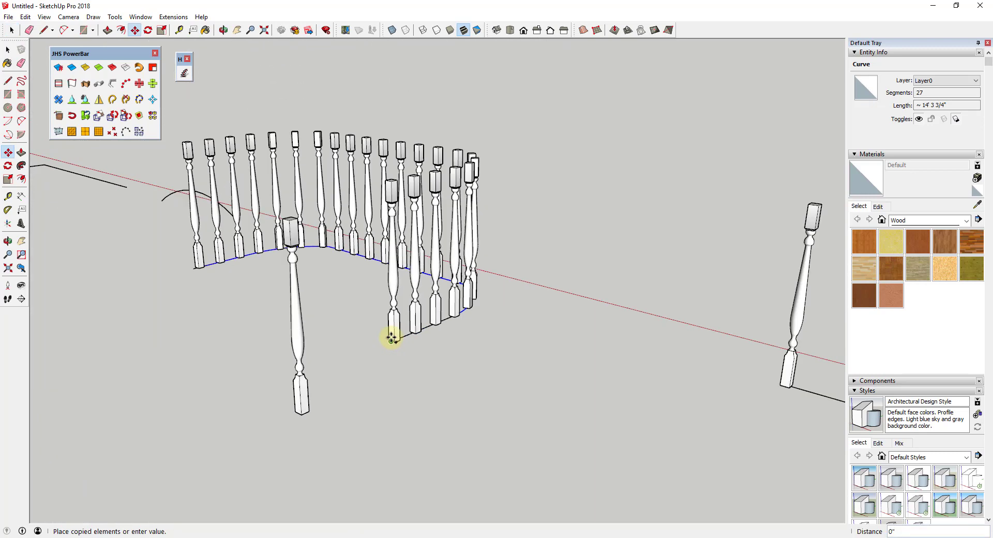
scroll(389, 178, up, 4)
click(387, 179)
key(space)
middle_drag(386, 179, 506, 208)
Draw a 3-inch line at the copied curve's end to start the profile
key(l)
click(503, 207)
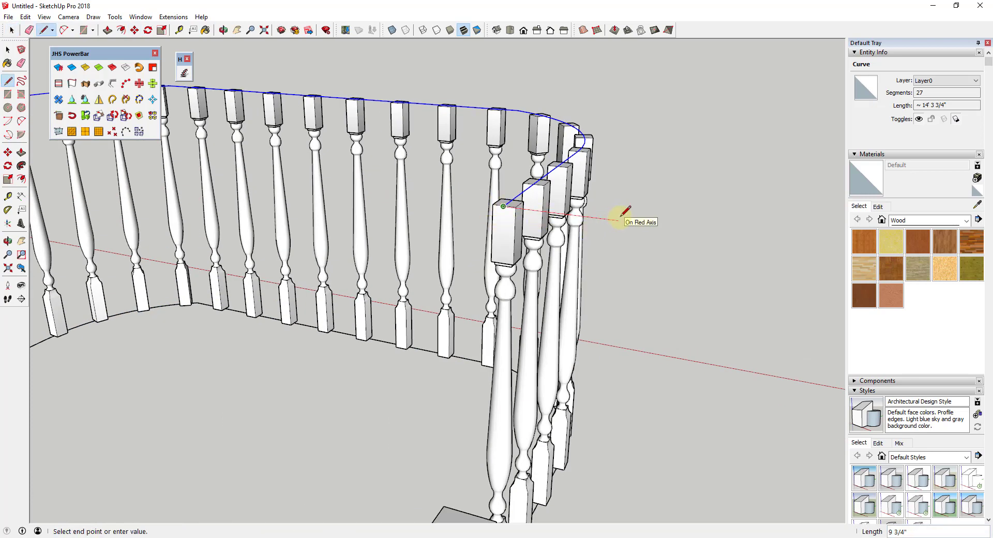
text(3)
key(Return)
click(503, 206)
text(3)
key(Return)
scroll(496, 207, up, 4)
Complete the 3" × 2" rectangular profile face with a 2-inch side
key(l)
click(397, 272)
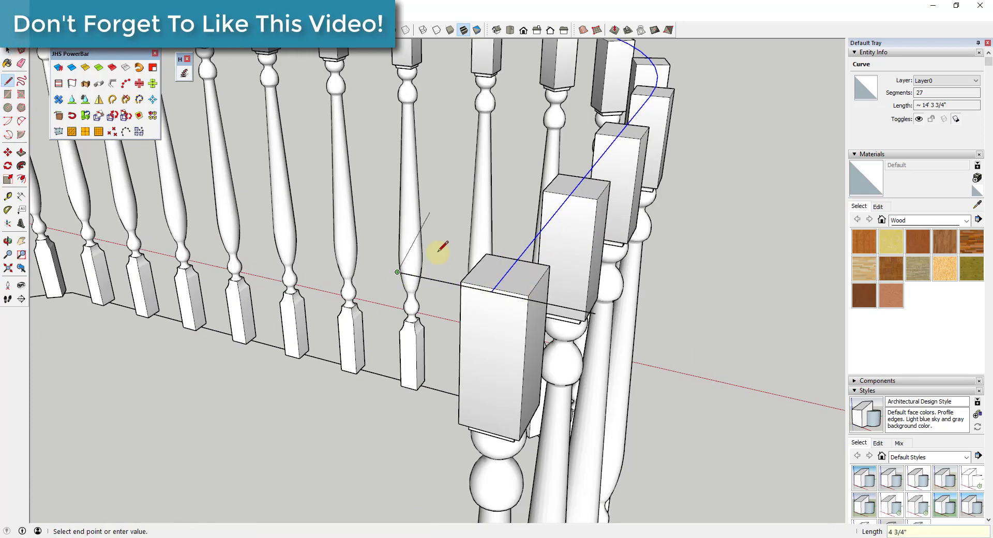
text(2)
key(Return)
click(603, 255)
click(594, 312)
key(space)
middle_drag(594, 313, 413, 261)
Sweep the profile along the top curve with Follow Me into a handrail
click(396, 235)
scroll(398, 235, down, 3)
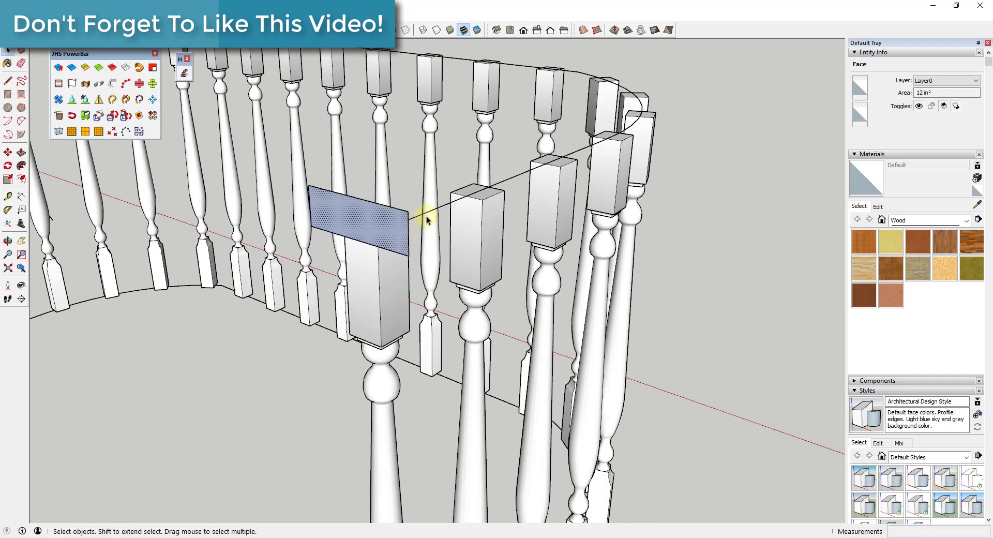
click(424, 217)
click(416, 216)
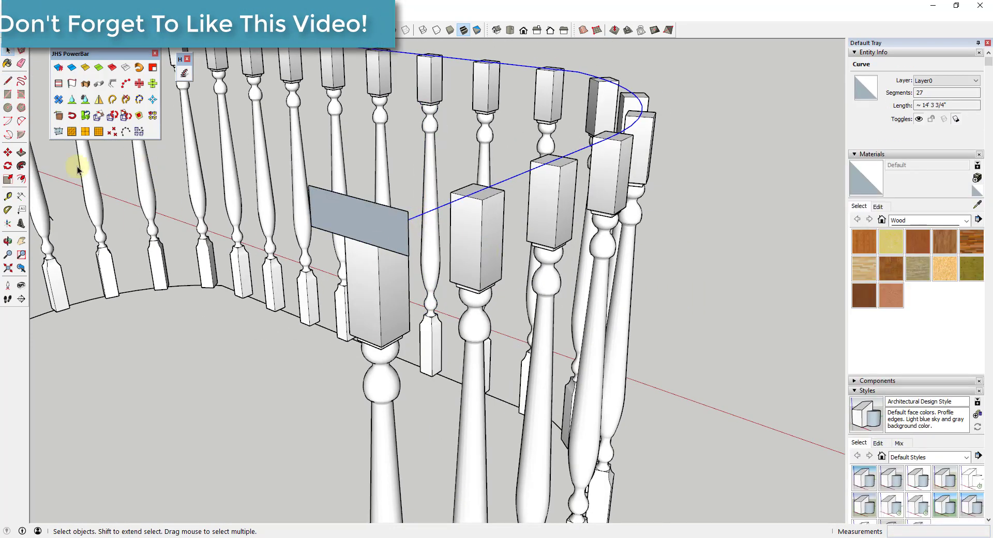
click(21, 165)
click(320, 218)
scroll(455, 266, down, 3)
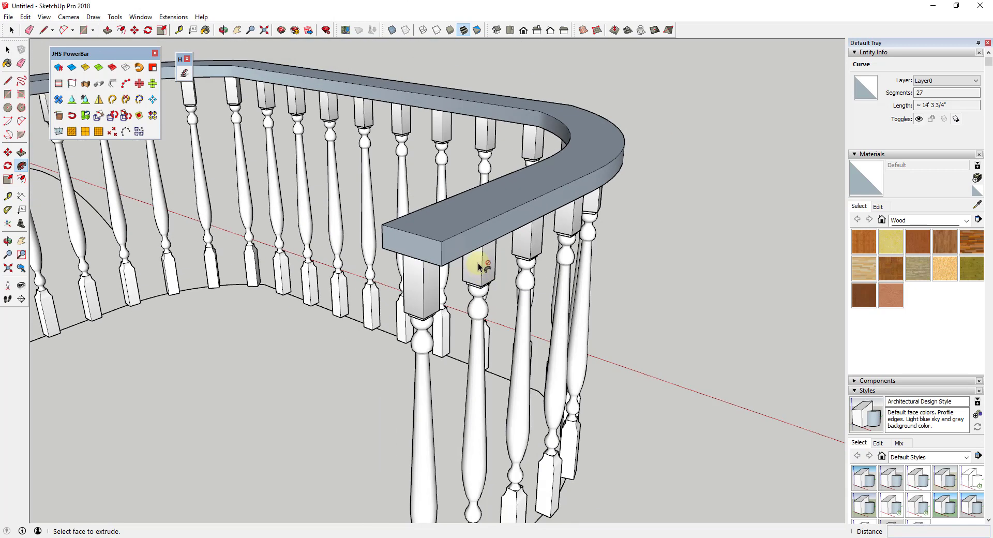
scroll(598, 260, down, 5)
middle_drag(598, 259, 476, 224)
scroll(470, 229, up, 2)
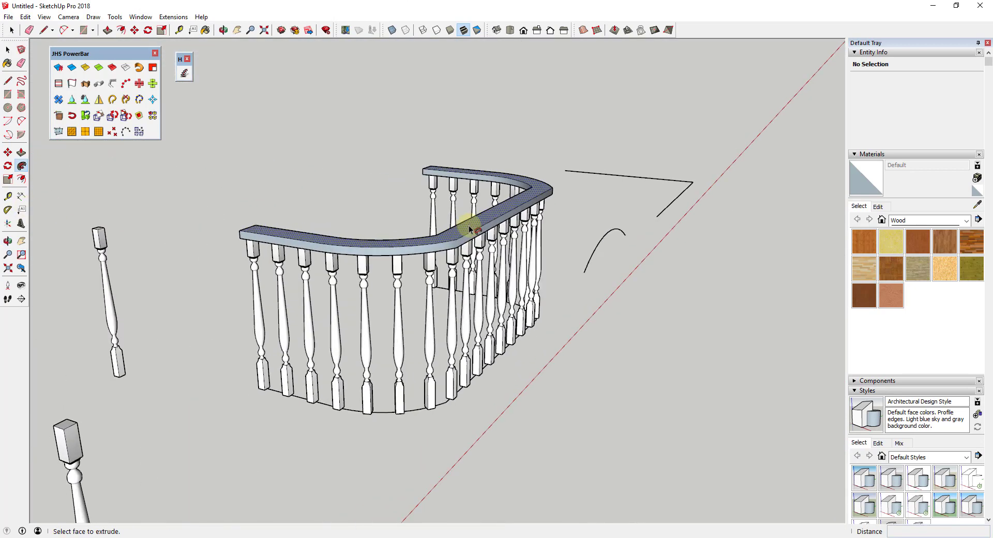
Make the handrail a group, then undo the grouping
key(space)
triple_click(470, 229)
right_click(469, 227)
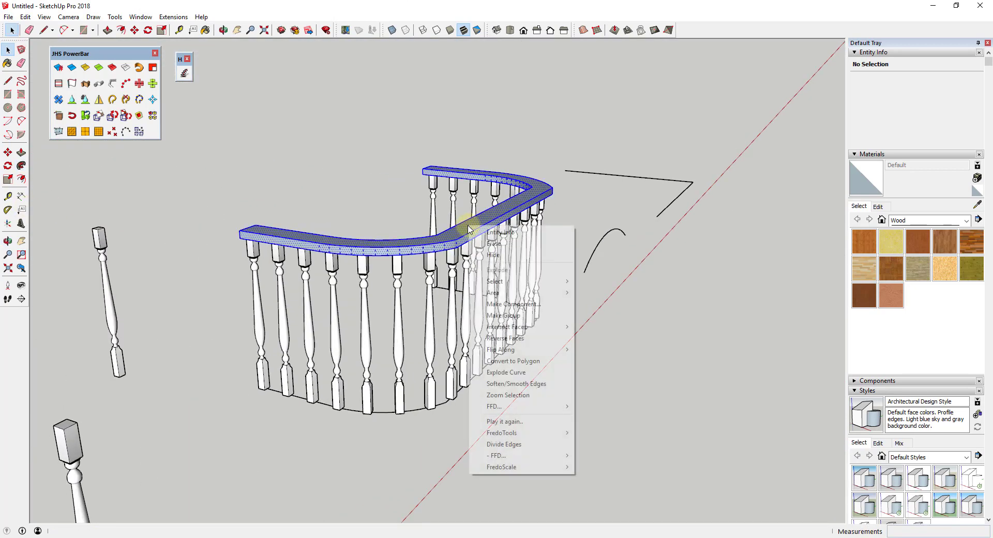
click(510, 316)
right_click(464, 233)
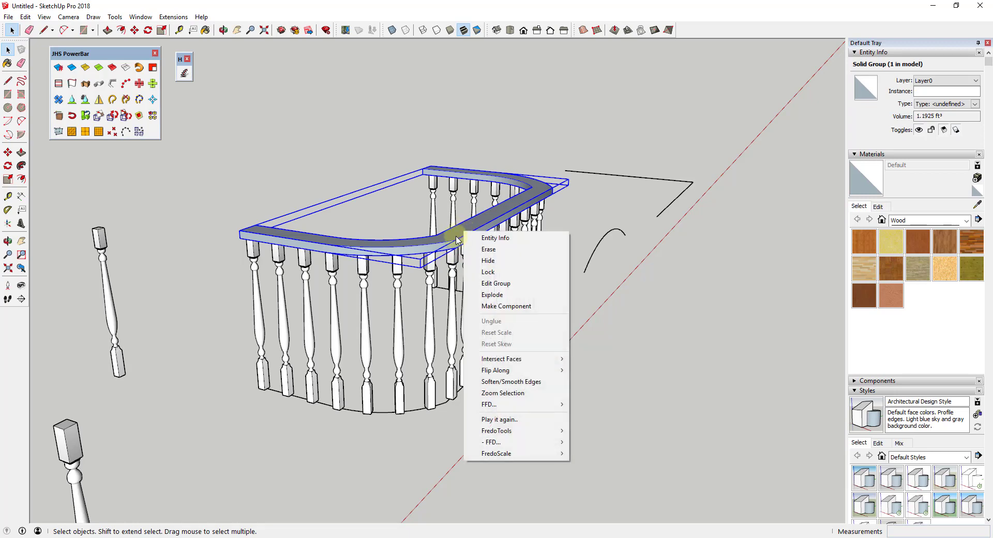
click(456, 236)
key(ctrl+z)
Reverse the handrail's faces and clear the selection
triple_click(456, 235)
right_click(456, 235)
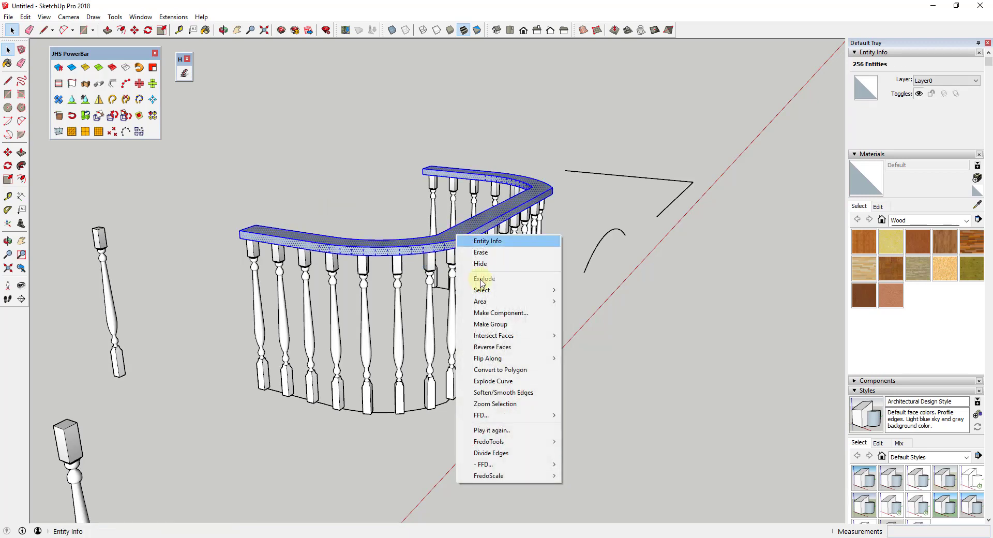
click(497, 349)
click(588, 420)
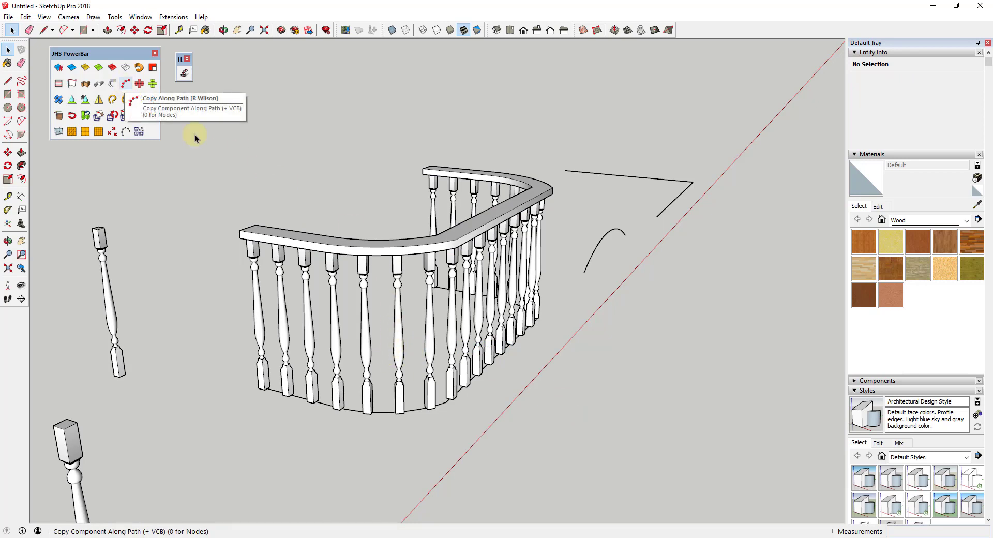
click(424, 248)
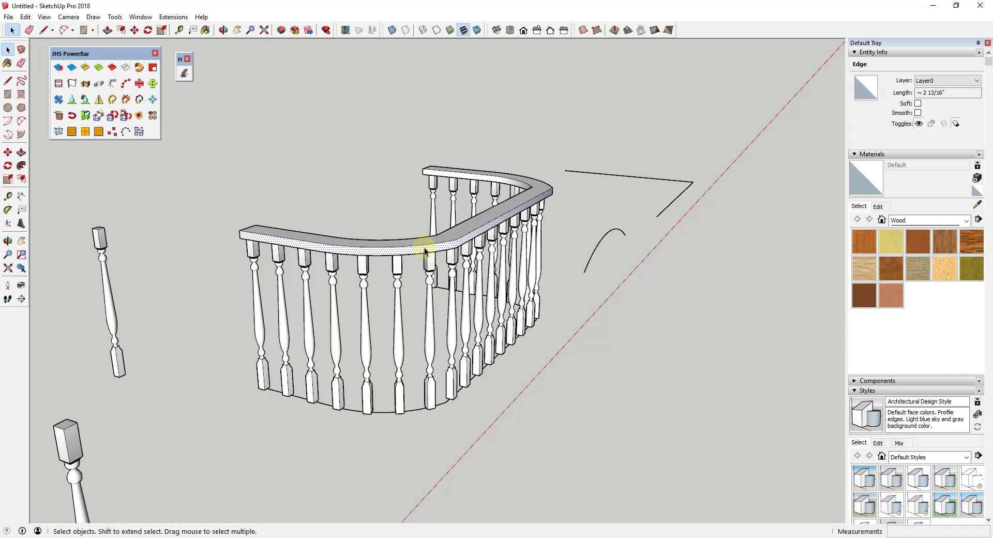
Select the handrail's side and orbit to a low side view of the railing
click(425, 249)
middle_drag(617, 282, 406, 275)
scroll(406, 279, down, 3)
scroll(669, 262, up, 1)
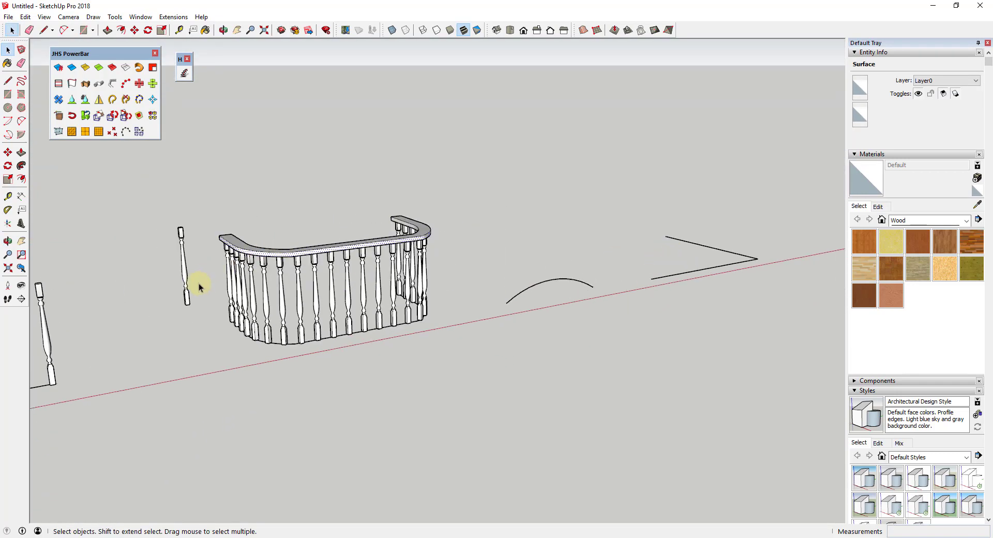
scroll(491, 268, down, 2)
scroll(248, 277, down, 2)
scroll(397, 264, down, 1)
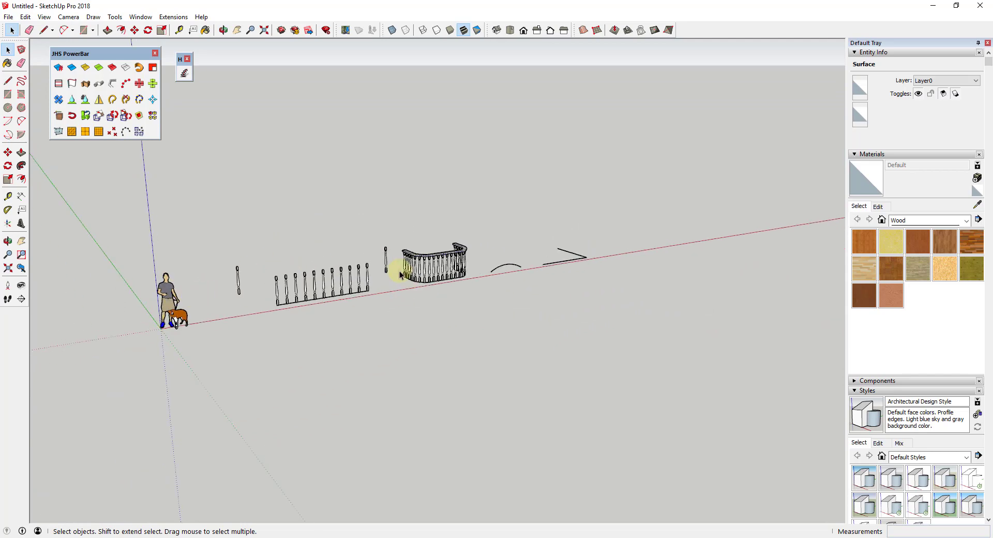
scroll(137, 305, down, 1)
Copy the Circle Picket with Move and Ctrl to stand beside the curved railing
key(m)
key(ctrl)
click(136, 304)
click(604, 242)
key(space)
scroll(628, 240, up, 6)
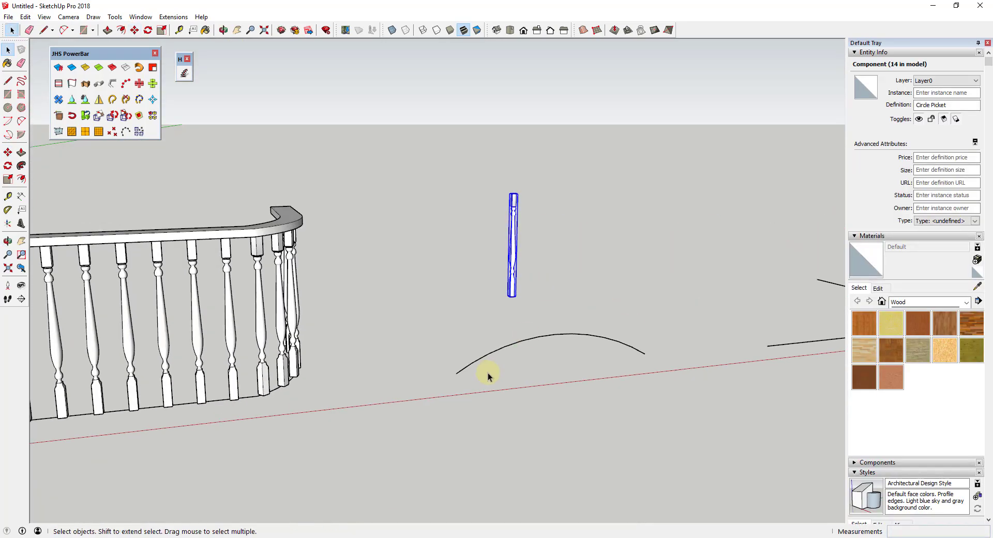
Copy the picket along the arc at 8" spacing with JHS PowerBar Copy Along Path
click(609, 342)
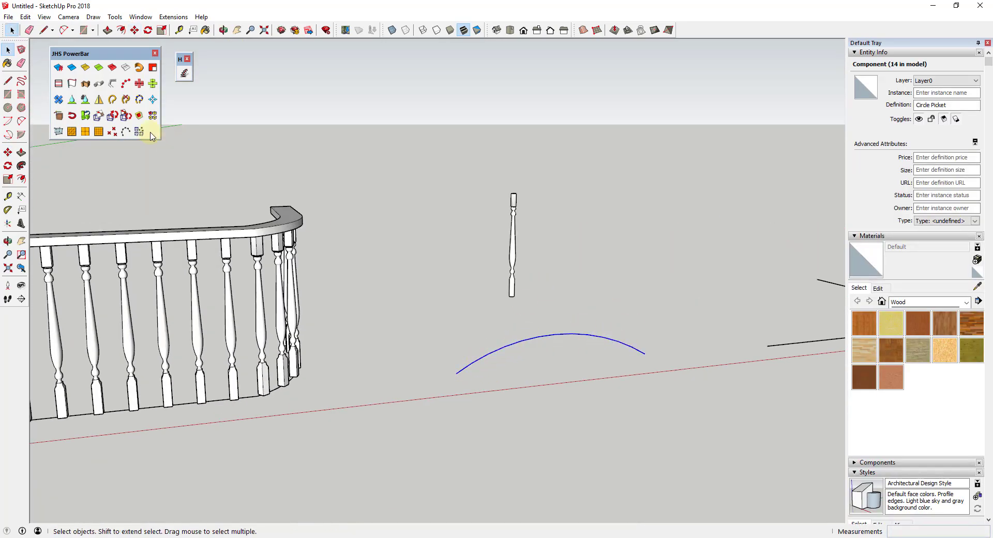
click(126, 83)
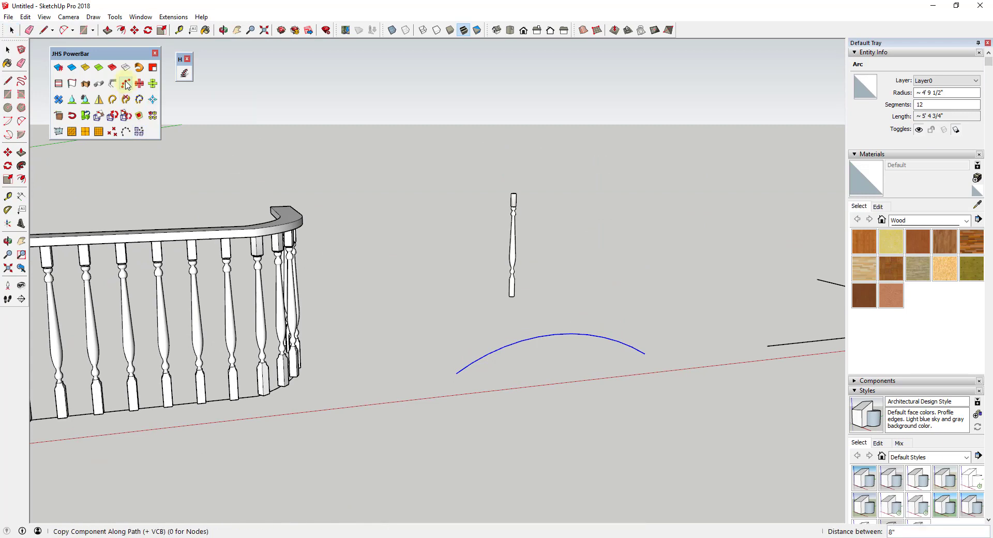
click(511, 253)
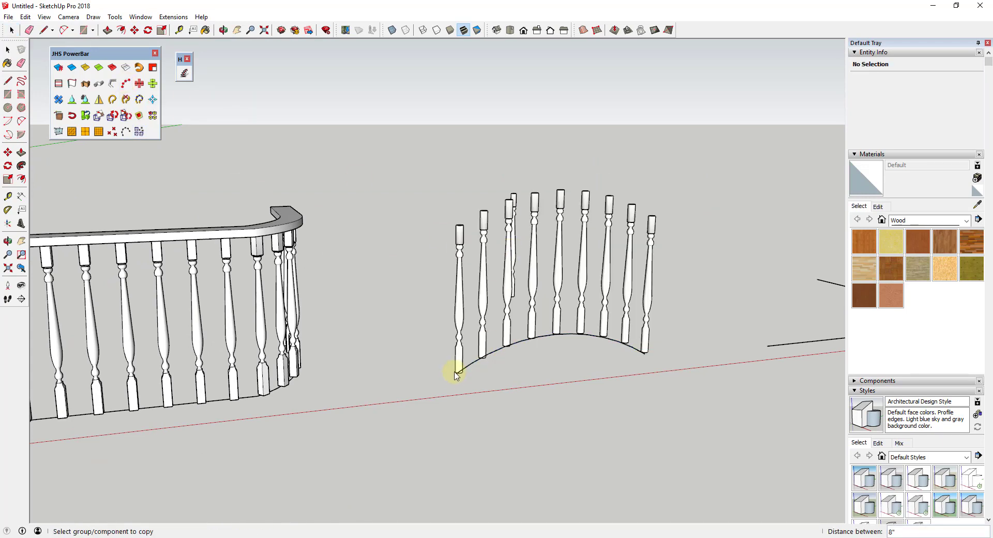
scroll(521, 355, up, 3)
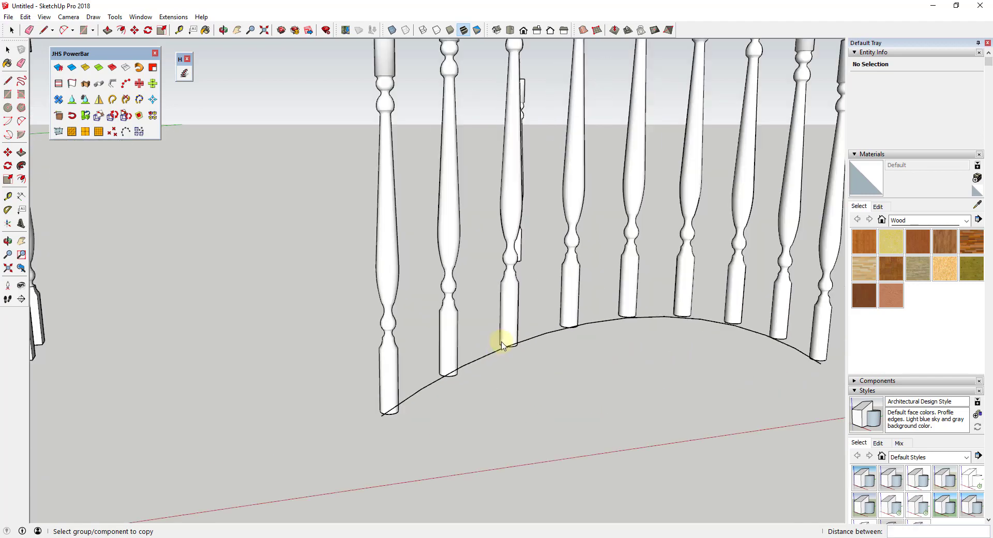
middle_drag(498, 336, 613, 314)
scroll(490, 323, down, 3)
scroll(612, 315, down, 2)
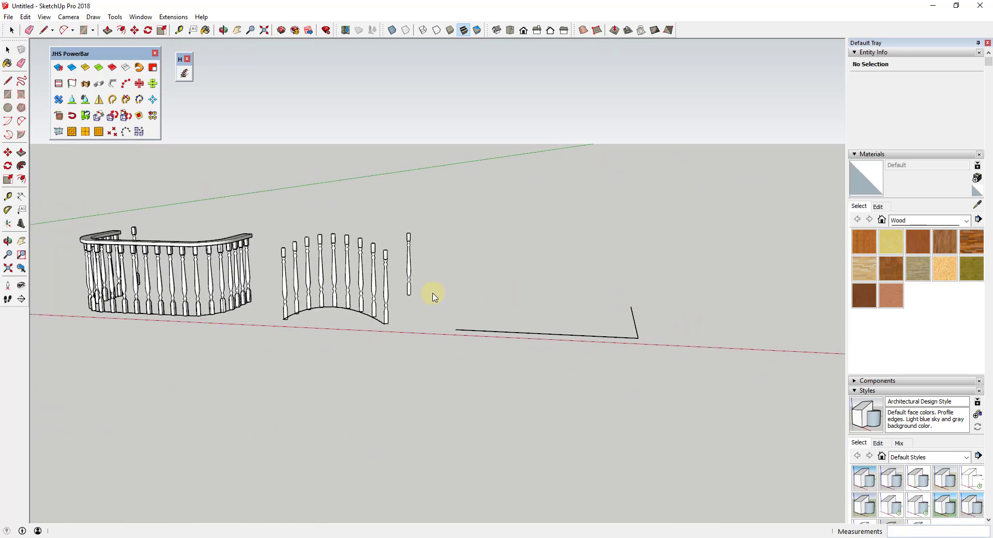
Copy the lone baluster further right with Move and Ctrl
key(space)
click(409, 271)
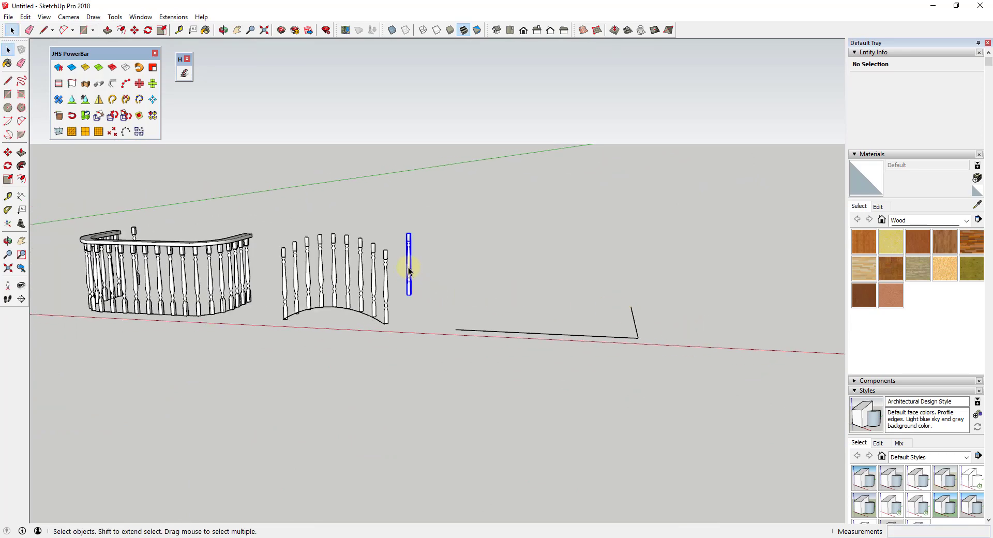
key(m)
key(ctrl)
click(409, 269)
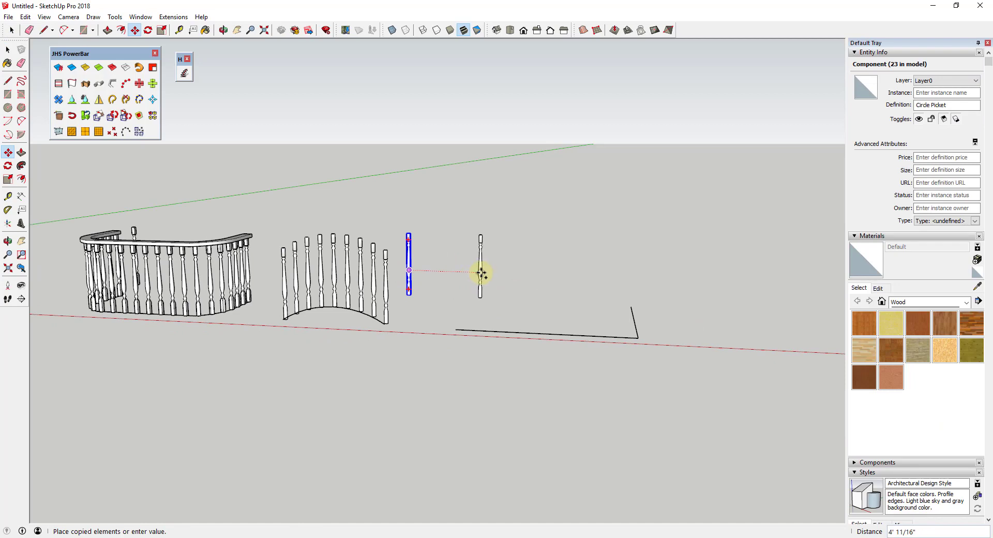
click(495, 270)
key(space)
scroll(667, 331, up, 1)
scroll(667, 331, up, 1)
Delete the old path line and draw a new two-leg L path
click(604, 351)
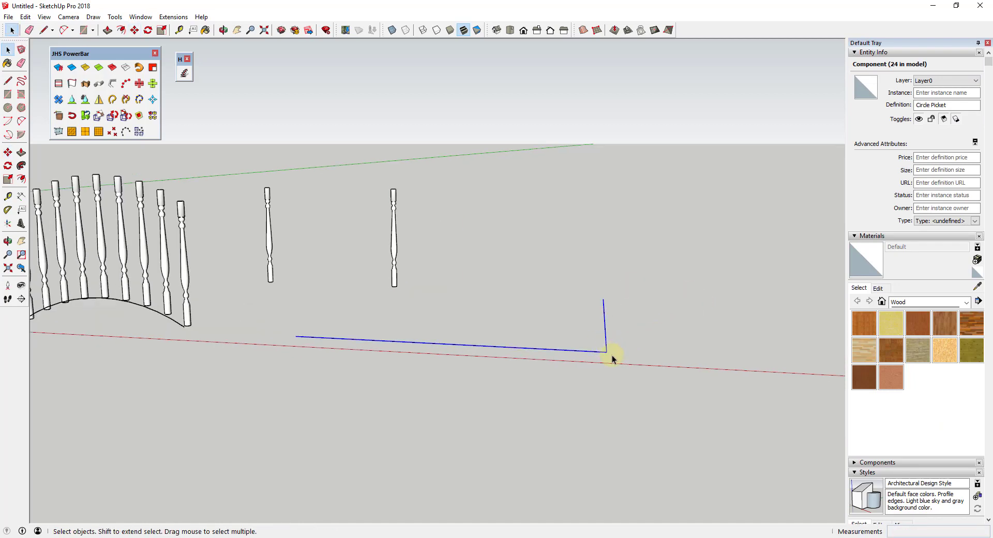
right_click(606, 349)
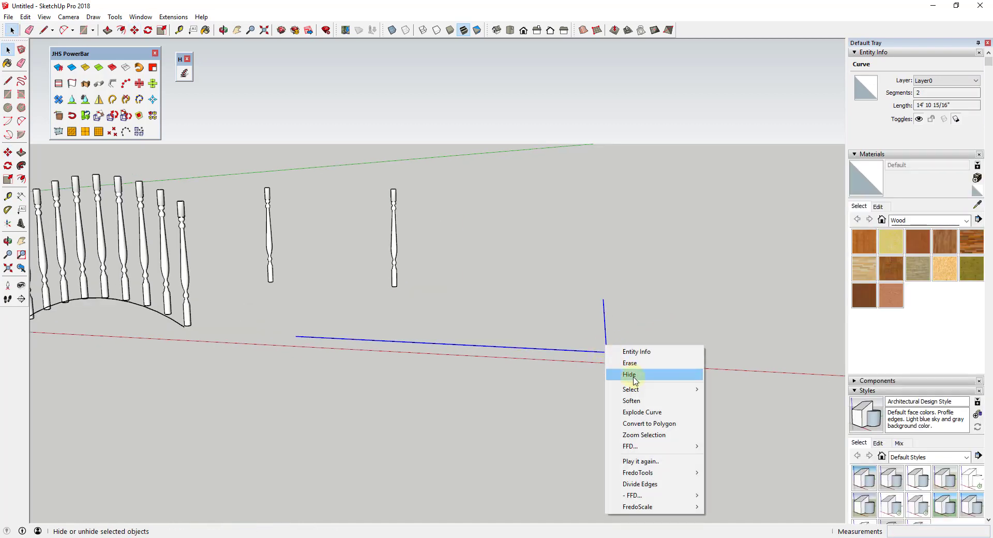
click(616, 319)
key(Delete)
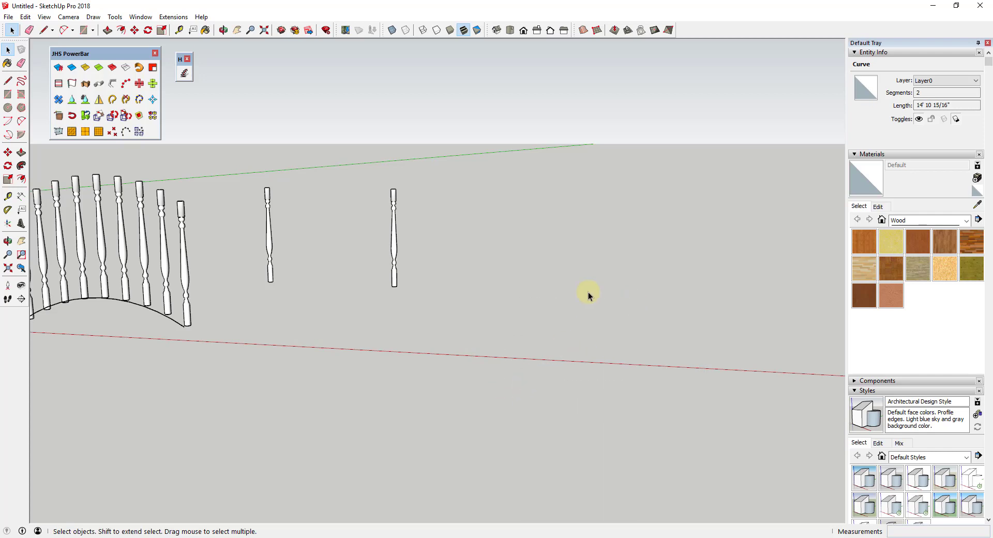
key(l)
click(624, 301)
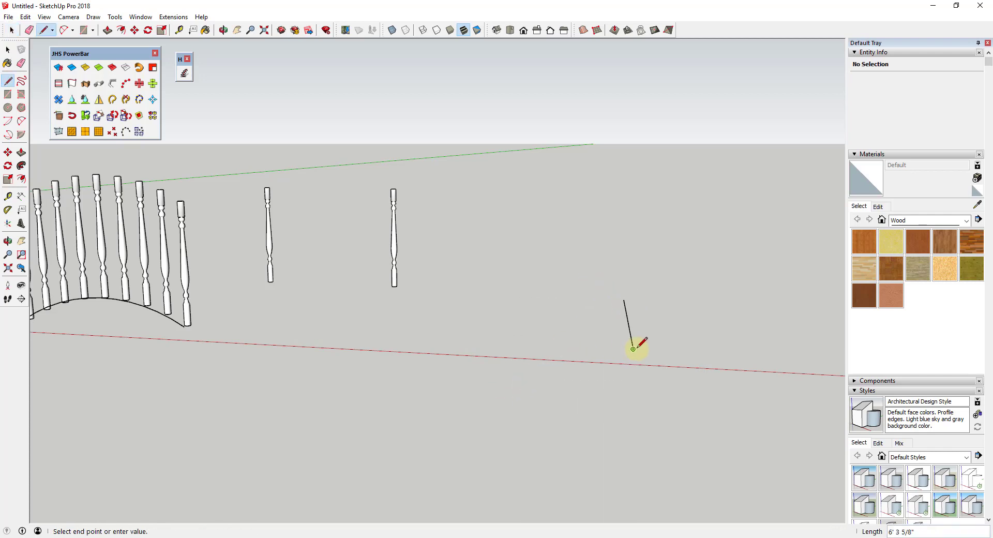
click(449, 339)
key(space)
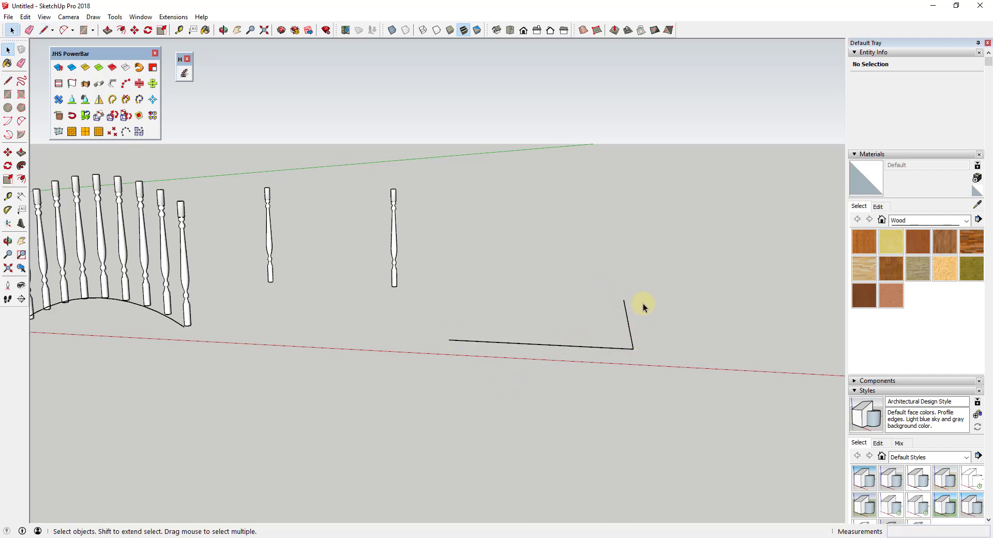
Weld the L into one curve and copy the baluster along it at 8" spacing
click(173, 17)
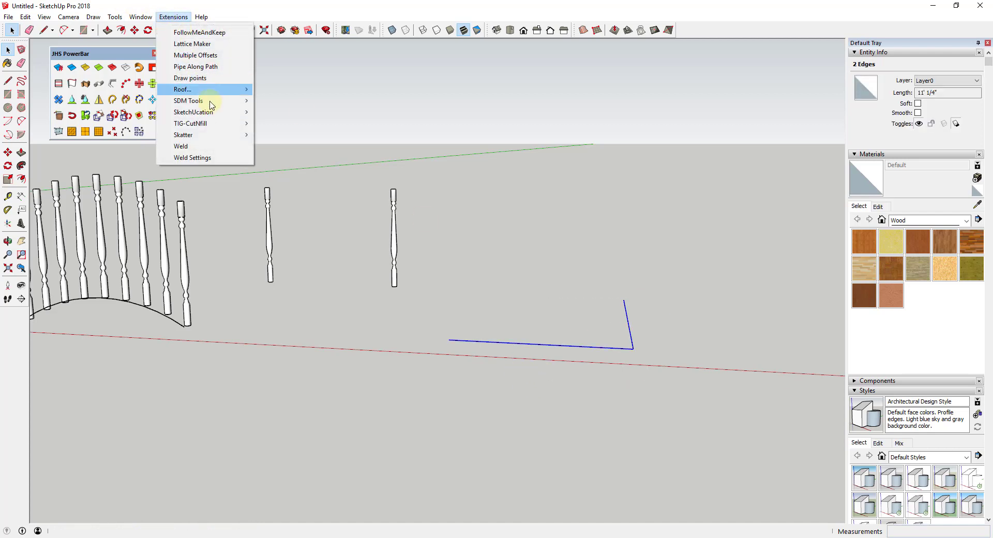
click(230, 147)
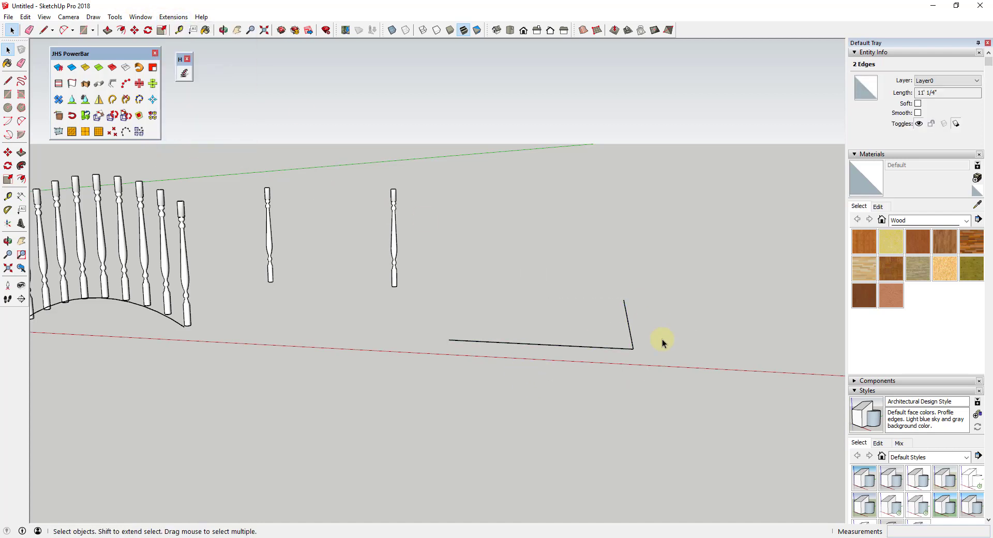
click(630, 336)
click(126, 83)
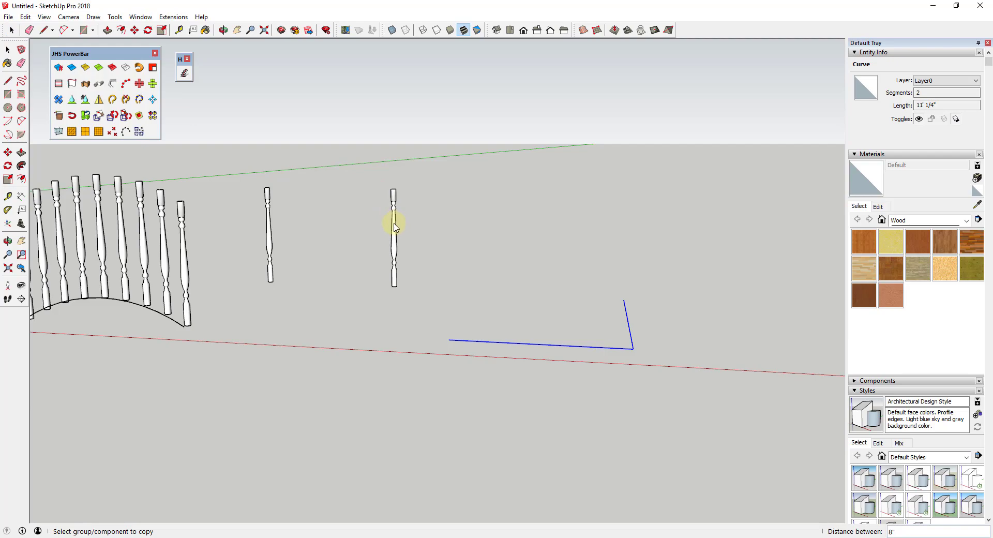
middle_drag(707, 255, 696, 433)
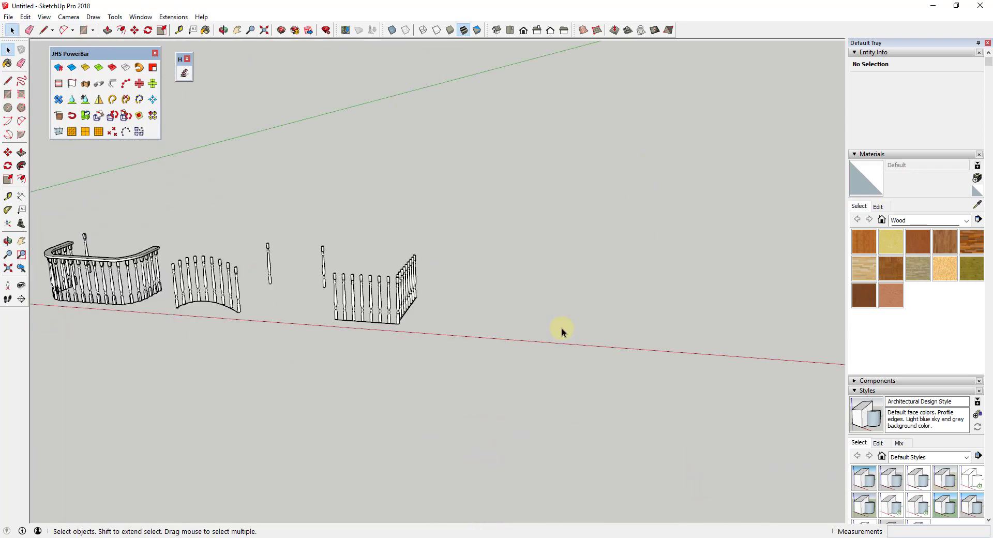
Draw the winding path as a chain of tangent arcs to the right of the baluster rows
key(a)
click(526, 325)
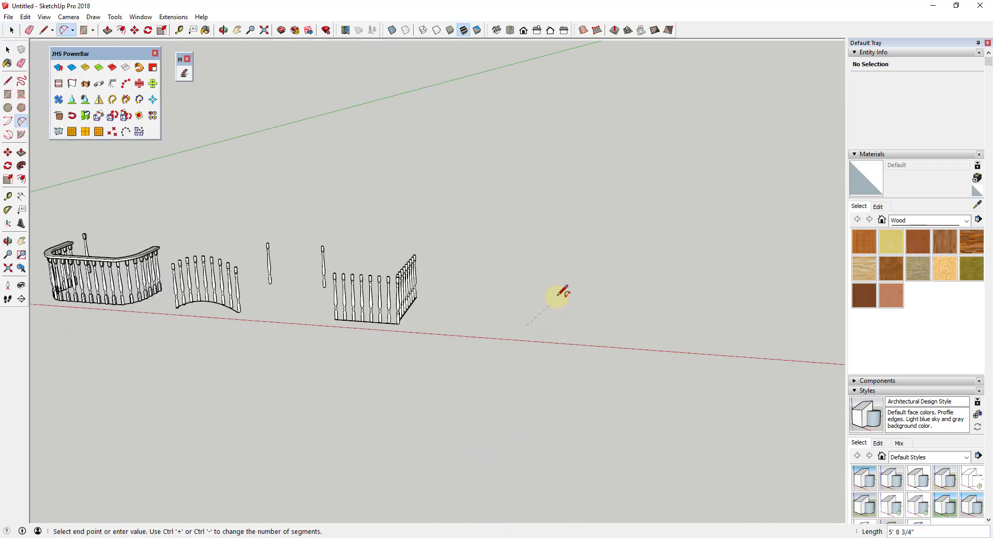
click(577, 258)
click(585, 273)
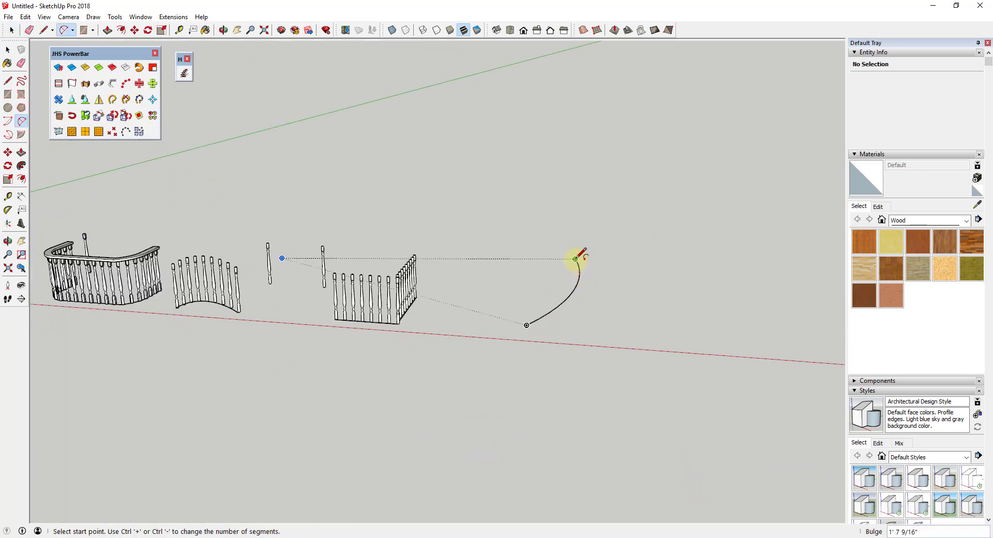
click(575, 258)
double_click(664, 228)
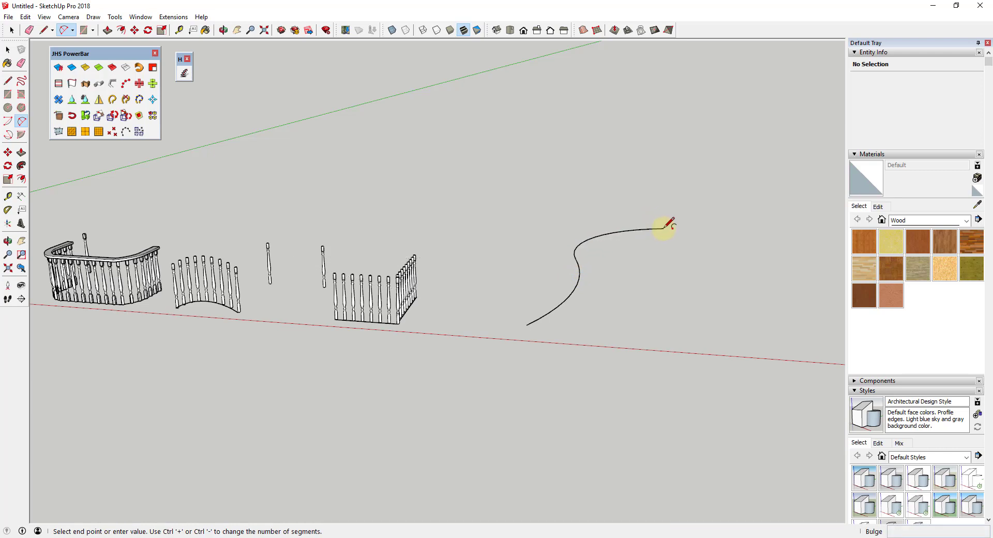
click(664, 228)
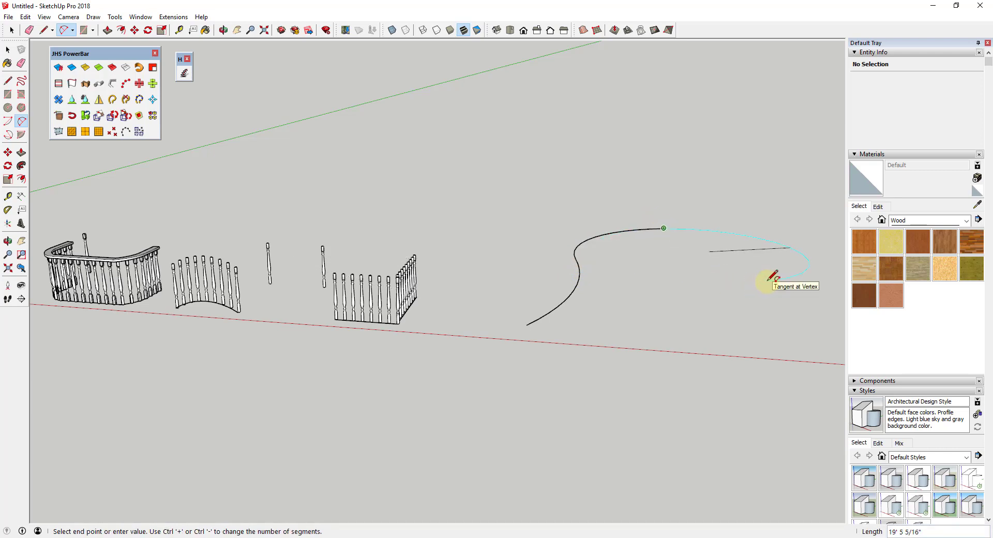
double_click(768, 280)
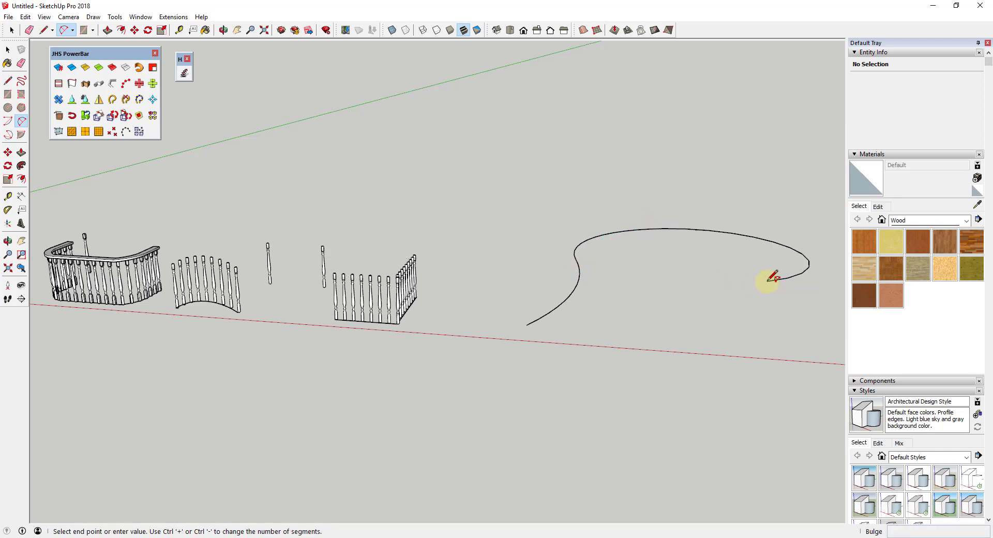
double_click(707, 343)
key(space)
Weld all the arc pieces into one continuous curve with Extensions > Weld
scroll(505, 248, down, 3)
scroll(693, 247, up, 3)
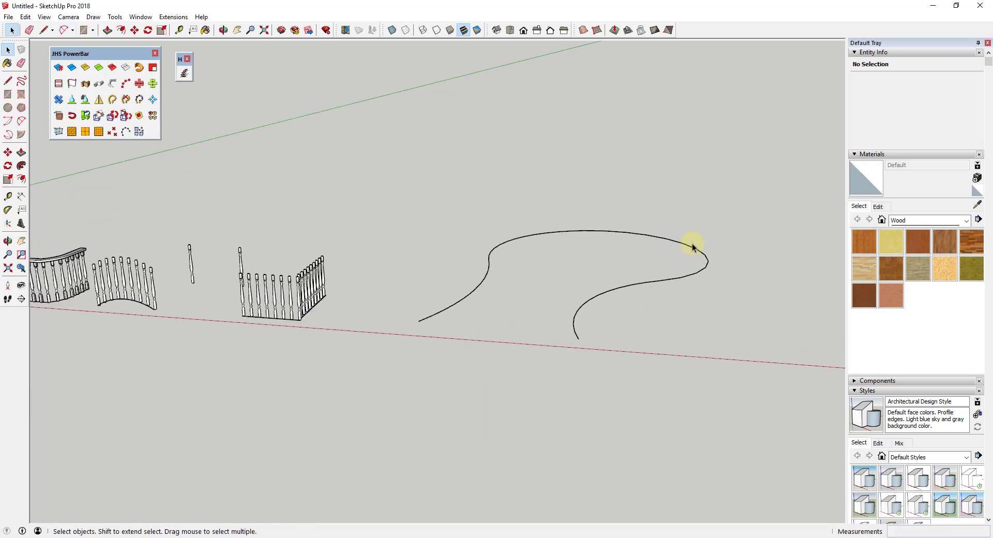
middle_drag(692, 244, 757, 231)
scroll(758, 240, down, 2)
middle_drag(676, 233, 753, 222)
scroll(754, 212, up, 2)
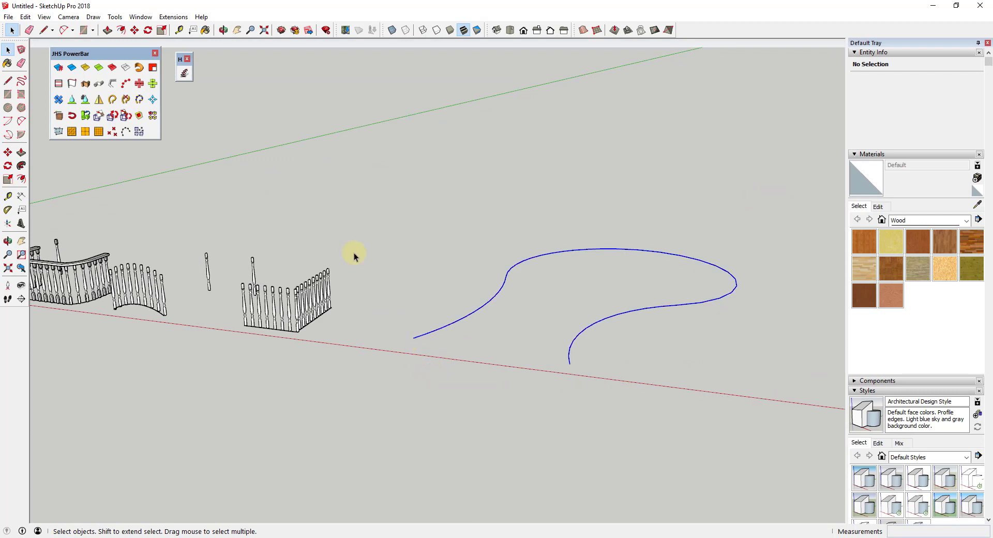
click(173, 17)
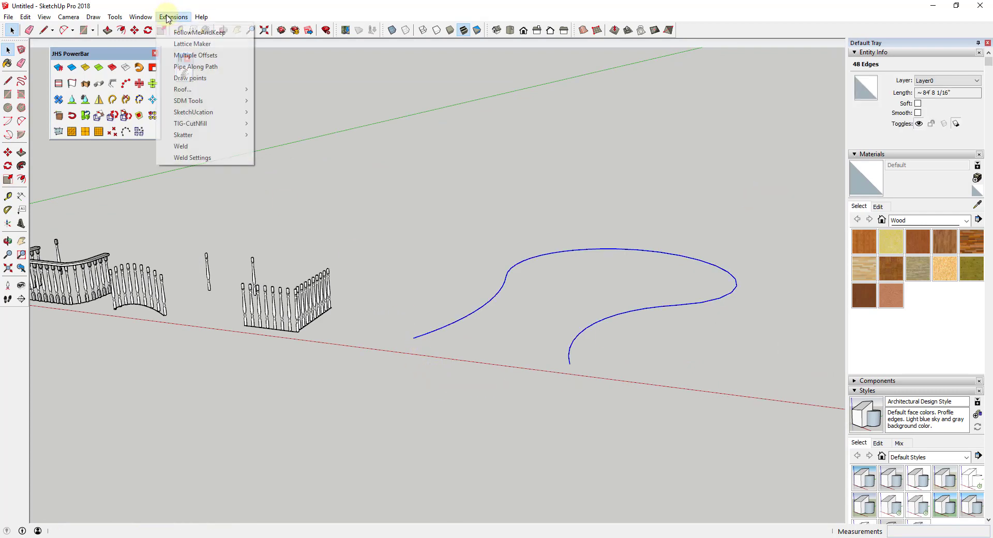
click(182, 147)
middle_drag(536, 357, 636, 354)
Draw a small rectangular base, about 5 7/8 by 3 3/16 inches, and Push/Pull it into a tall post
key(c)
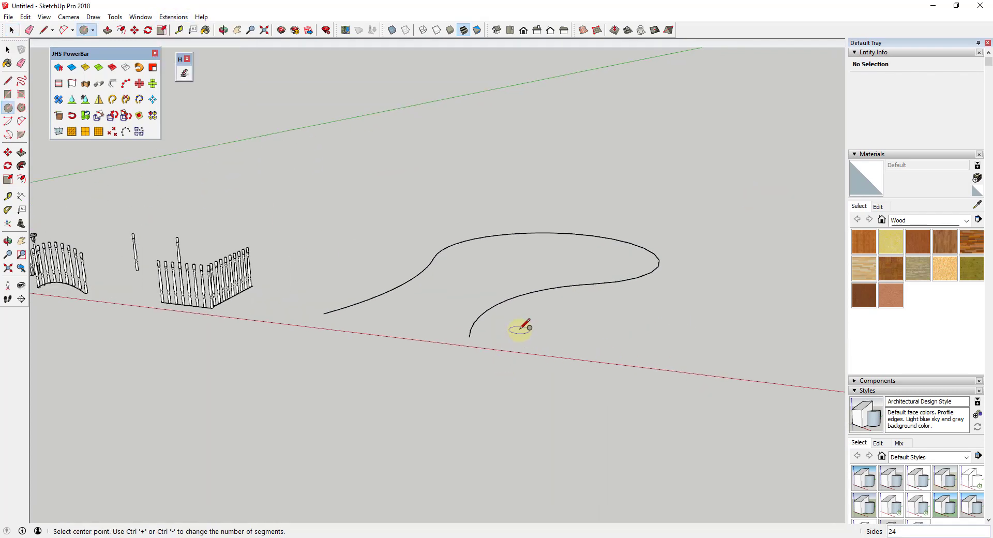
middle_drag(520, 330, 568, 348)
key(r)
click(579, 352)
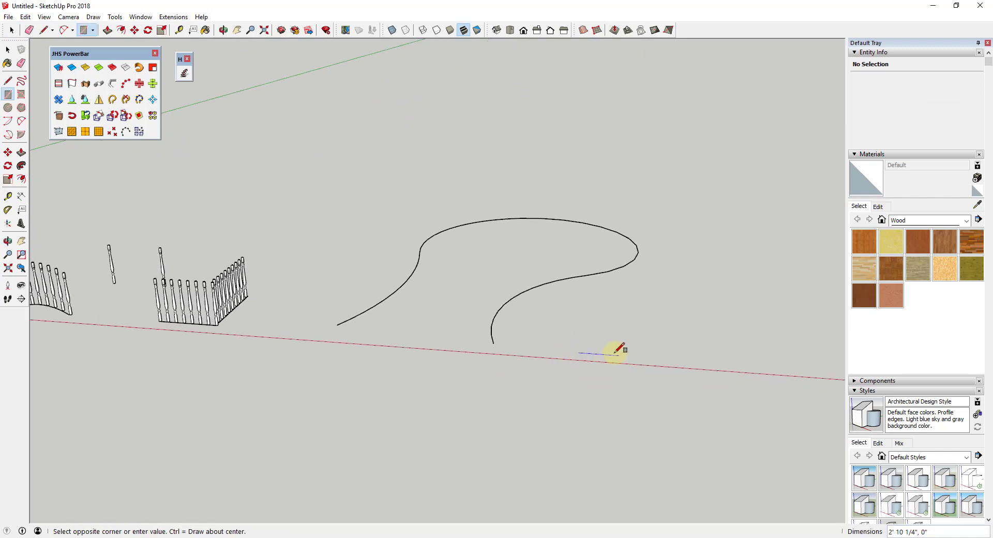
scroll(595, 352, up, 6)
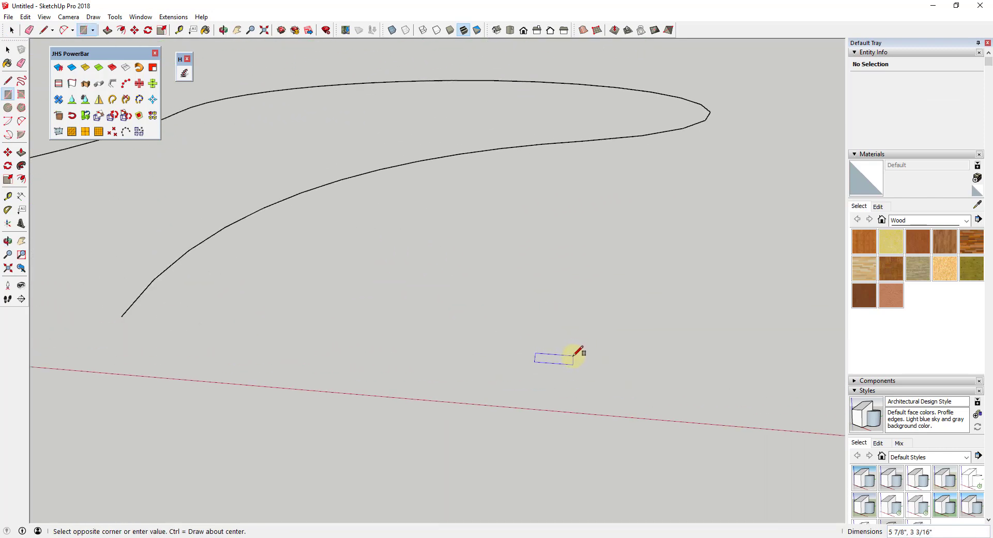
click(573, 356)
key(p)
click(562, 357)
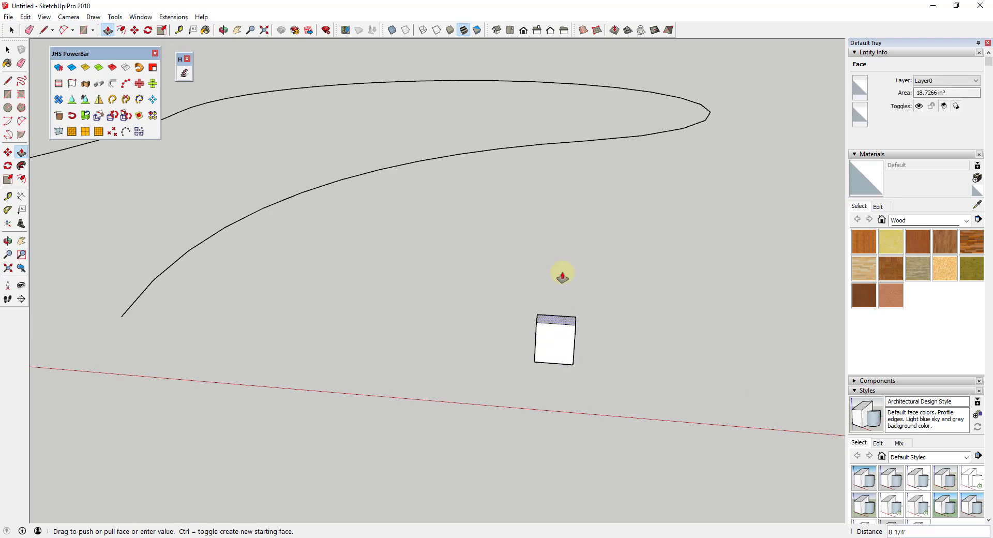
scroll(555, 244, down, 4)
click(566, 107)
key(space)
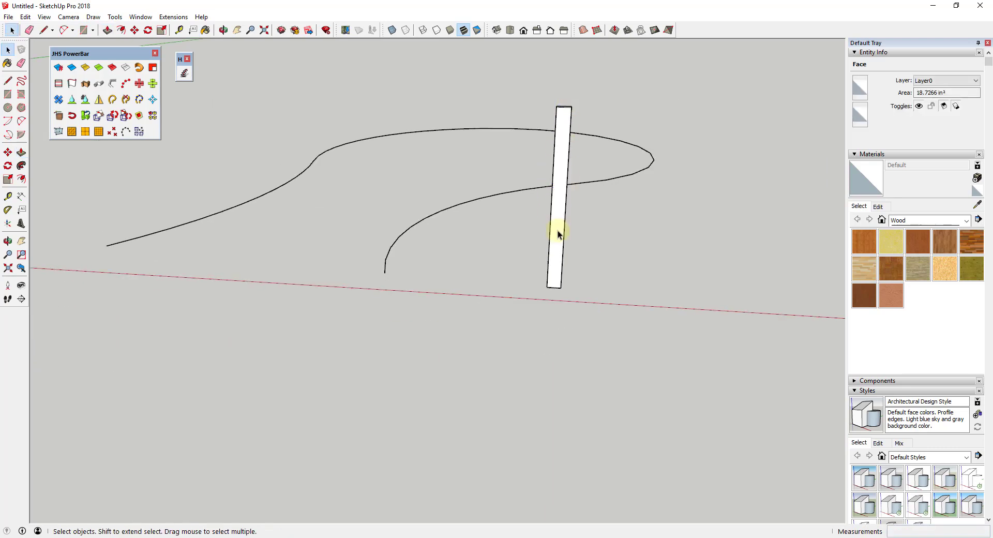
scroll(555, 272, up, 3)
Draw a centre line up the post, divide it into 4, and add a 1-inch-radius circle
key(c)
key(space)
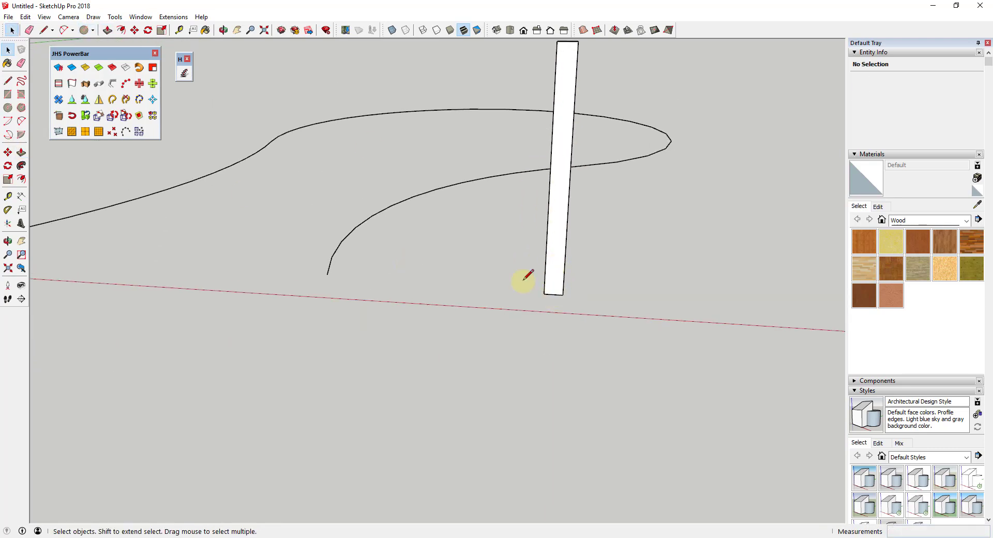
click(553, 294)
click(568, 41)
right_click(566, 59)
click(583, 123)
click(565, 104)
key(c)
scroll(565, 105, up, 2)
click(562, 112)
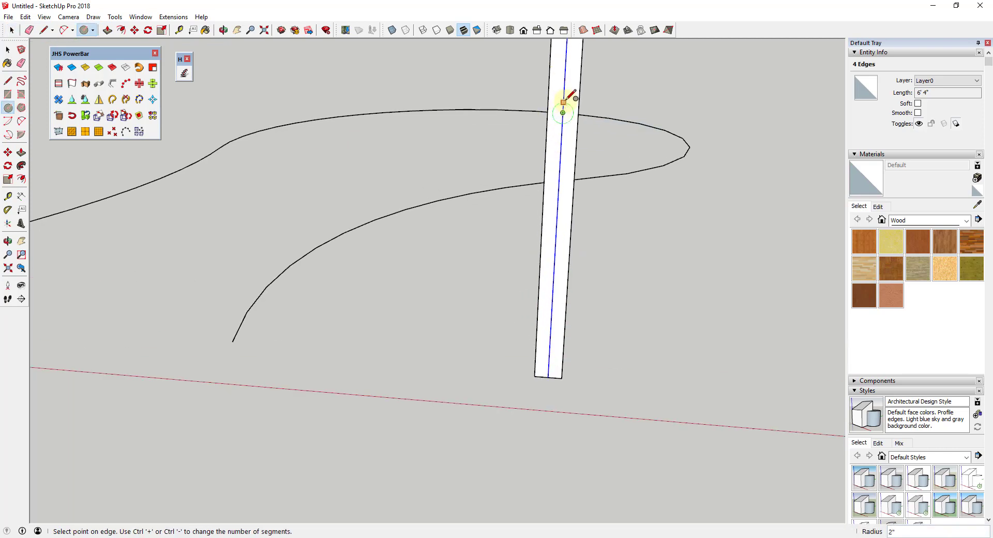
scroll(566, 101, up, 1)
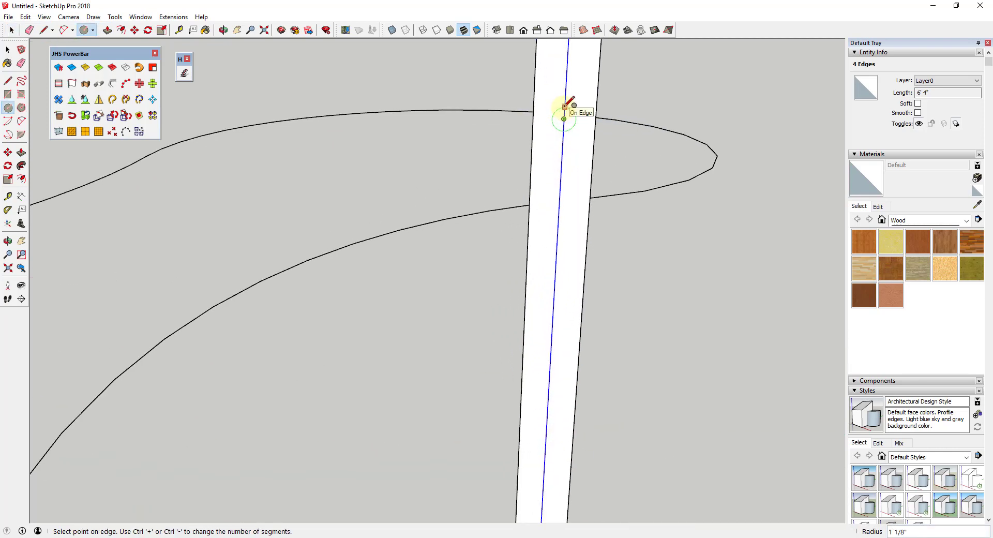
key(Return)
key(space)
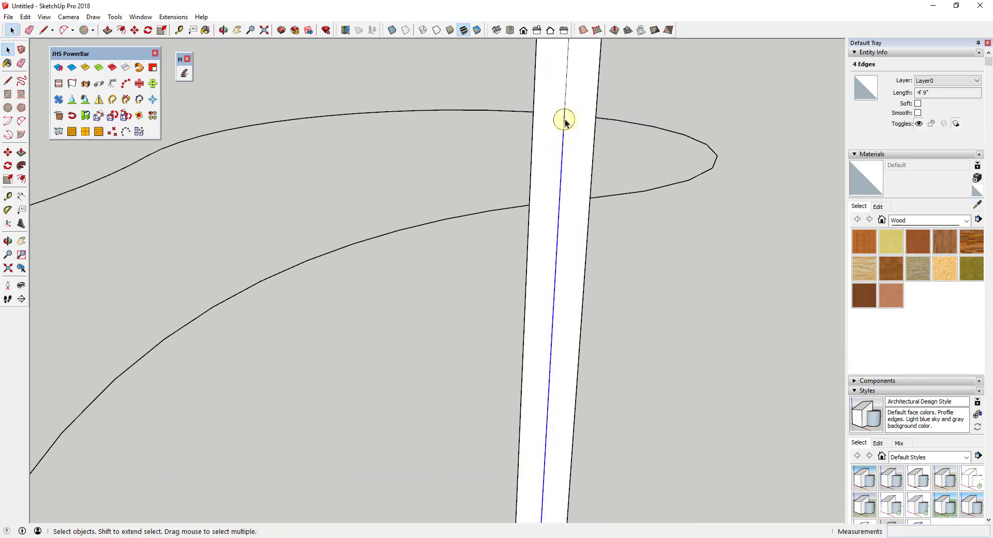
Copy the hole circle down the post with *2 for three evenly spaced circles
double_click(564, 119)
right_click(565, 119)
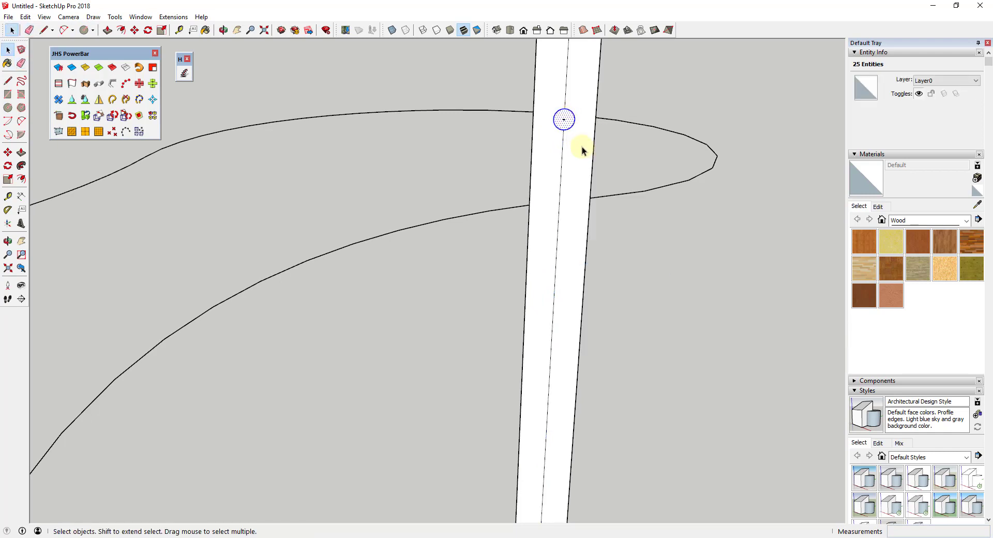
key(m)
key(ctrl)
click(563, 119)
click(552, 304)
scroll(512, 247, down, 5)
text(*2)
key(Return)
scroll(492, 421, up, 5)
key(space)
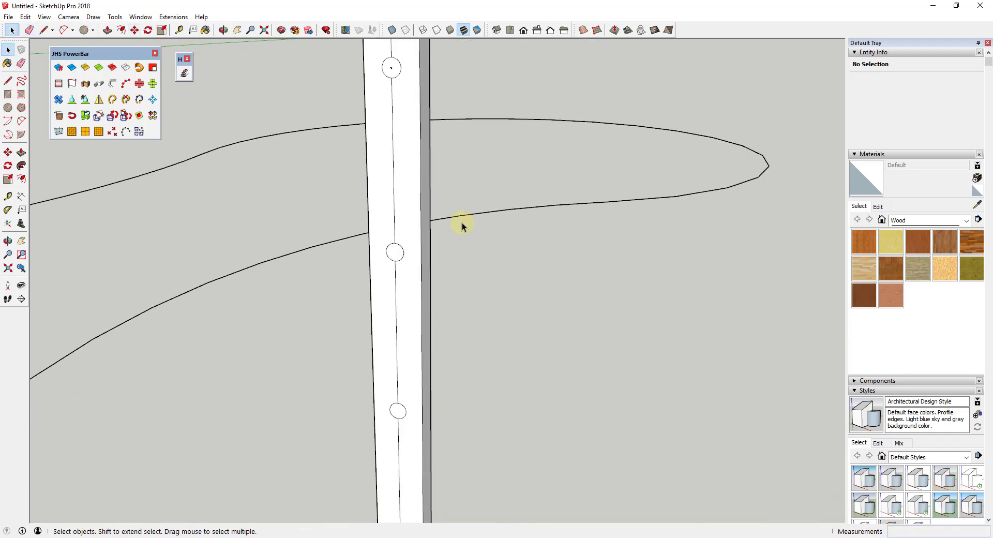
Push/Pull the middle and lower circles through the post to make holes
key(p)
drag(395, 251, 433, 265)
drag(399, 412, 433, 414)
scroll(413, 368, down, 2)
Erase the leftover centre line and check the holes
key(e)
click(401, 429)
scroll(400, 380, up, 4)
scroll(406, 225, down, 4)
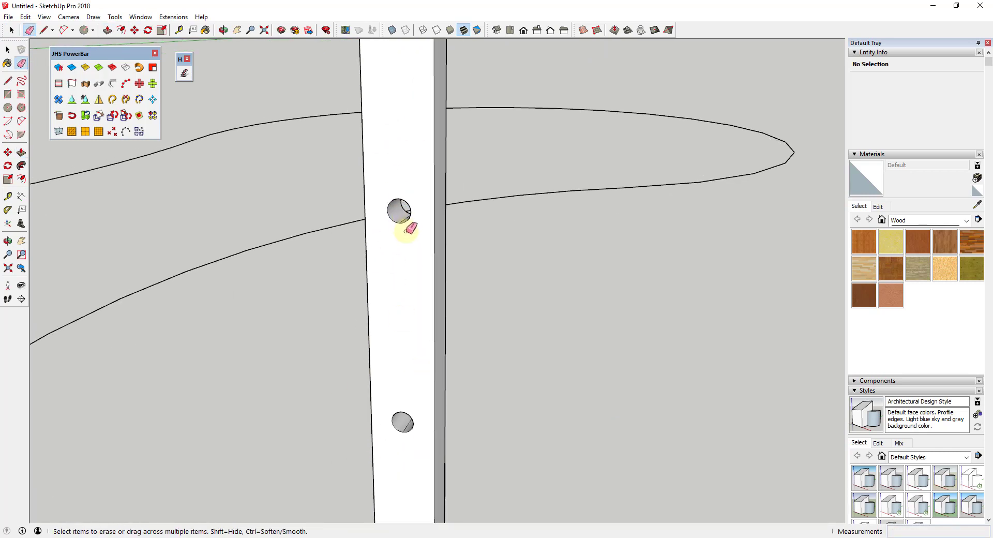
middle_drag(392, 126, 402, 97)
scroll(394, 99, up, 2)
key(space)
scroll(402, 172, down, 3)
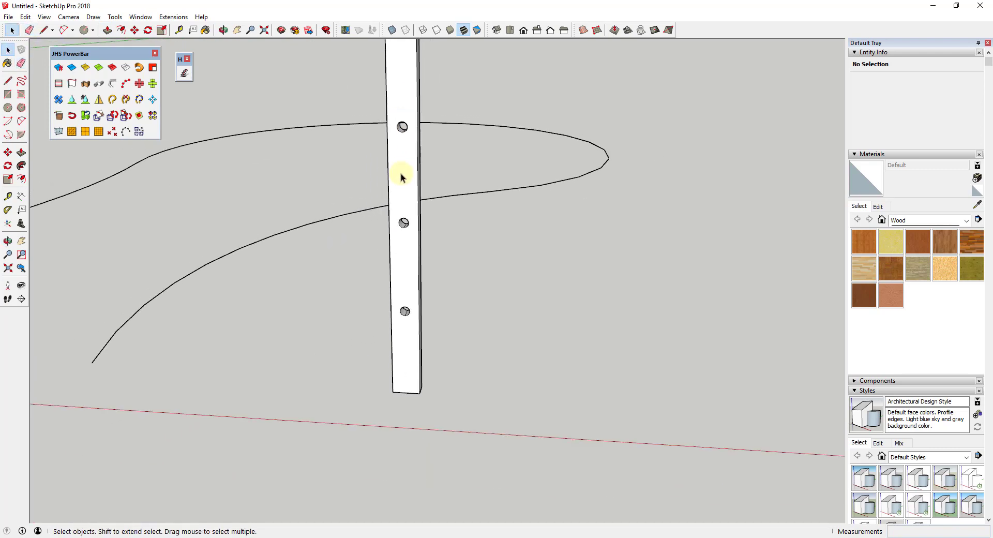
Make the whole holed post into a component, Component#5, then select the path curve
triple_click(402, 172)
right_click(404, 173)
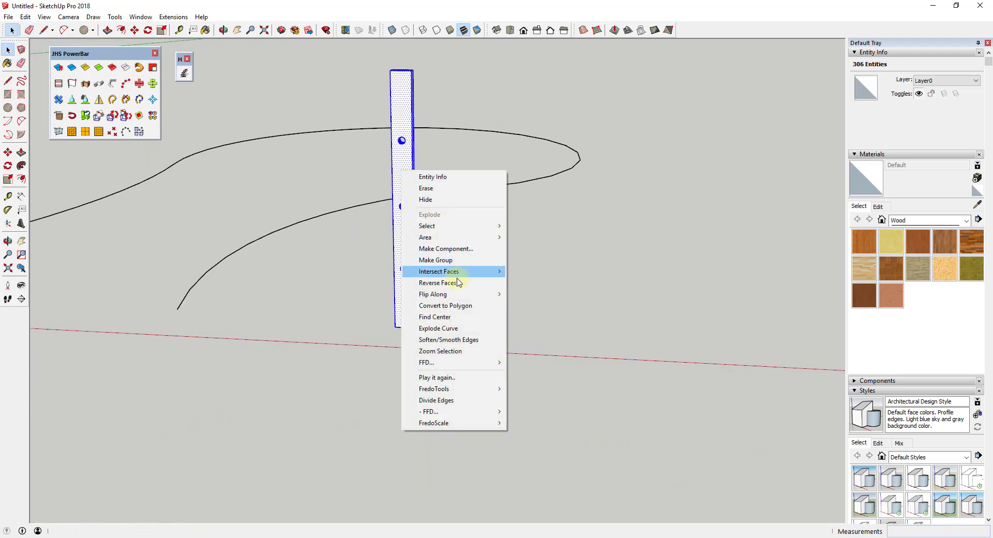
click(445, 249)
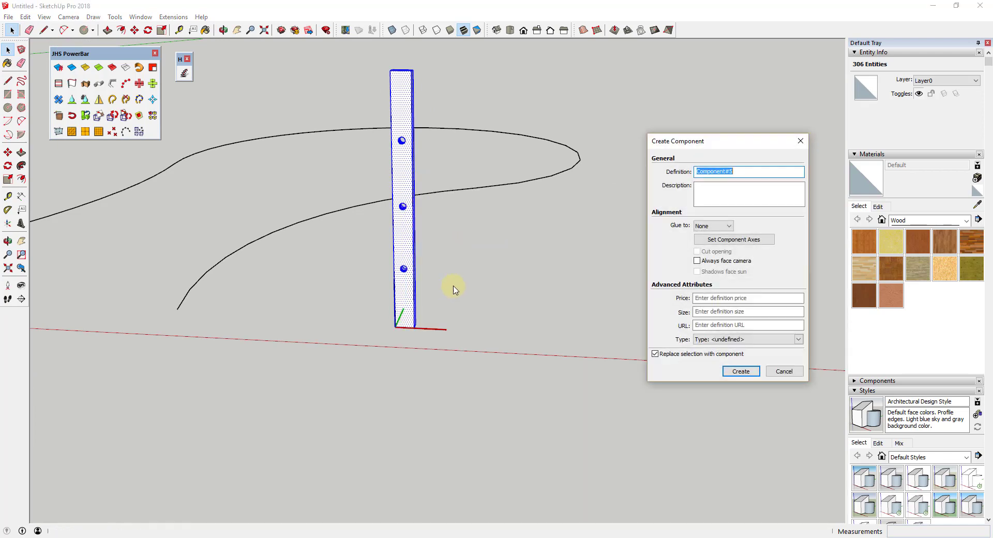
click(740, 371)
scroll(572, 261, down, 3)
scroll(476, 259, up, 1)
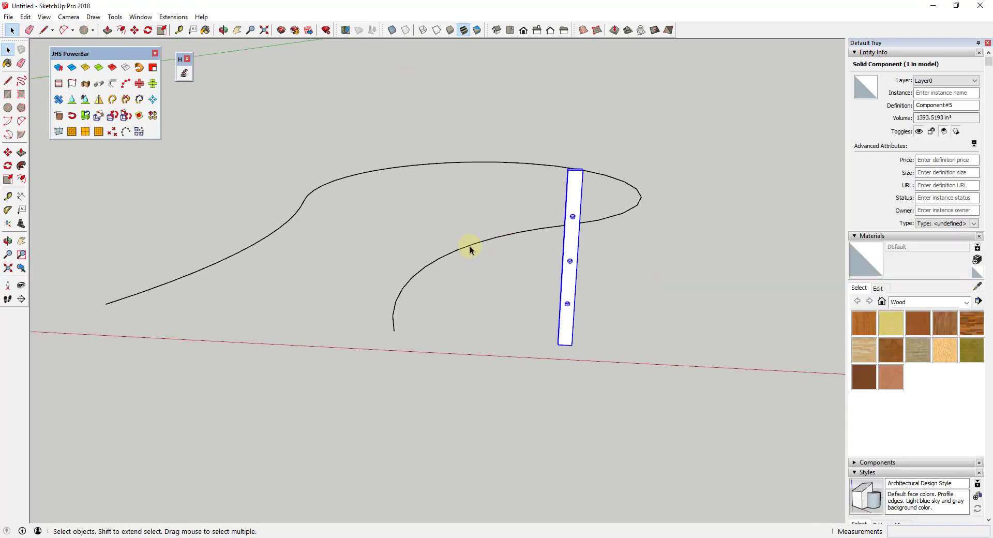
click(470, 249)
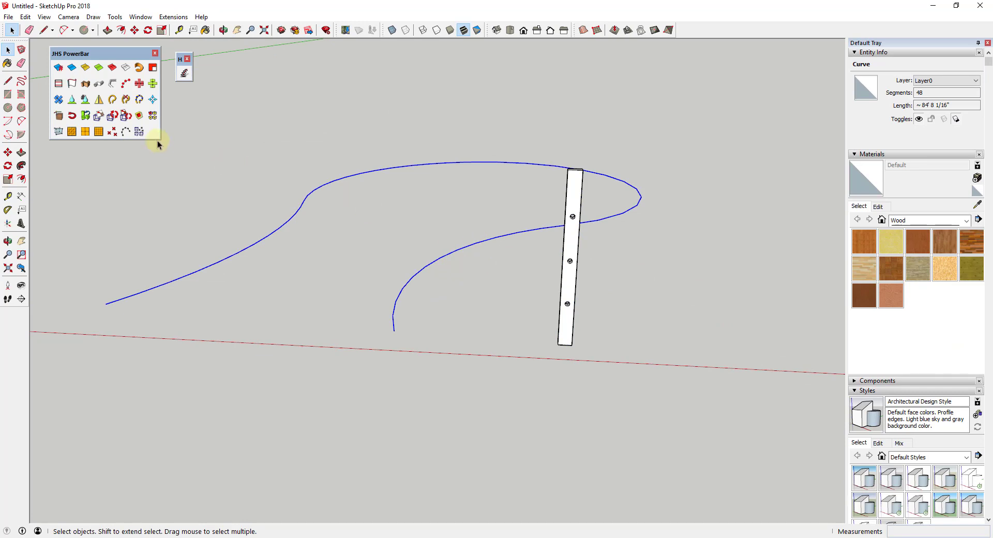
click(126, 83)
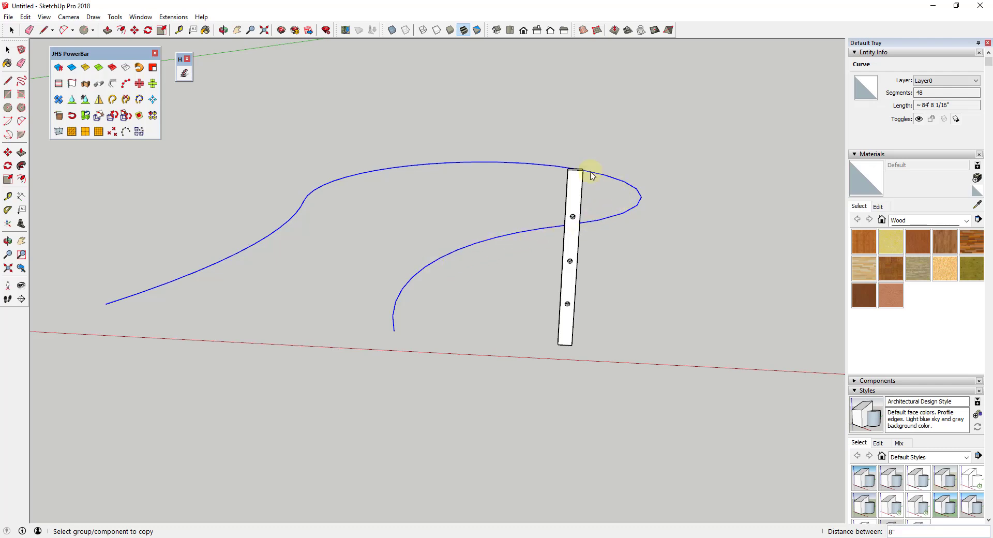
click(172, 292)
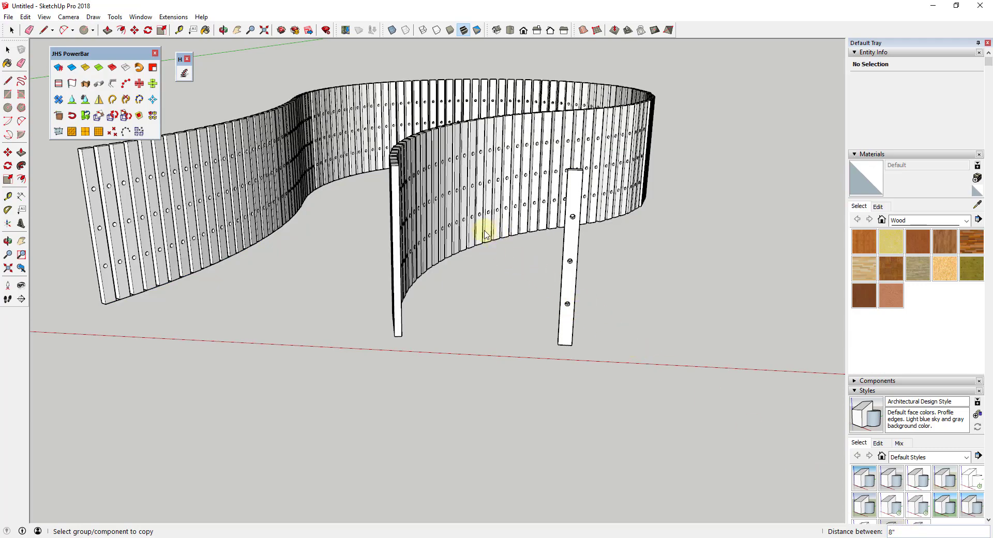
middle_drag(444, 222, 381, 291)
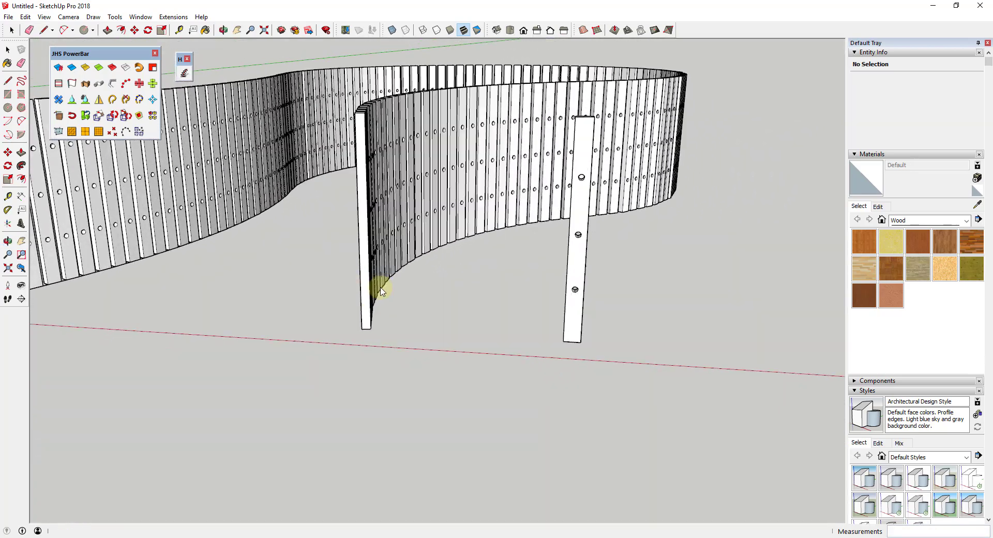
key(ctrl+z)
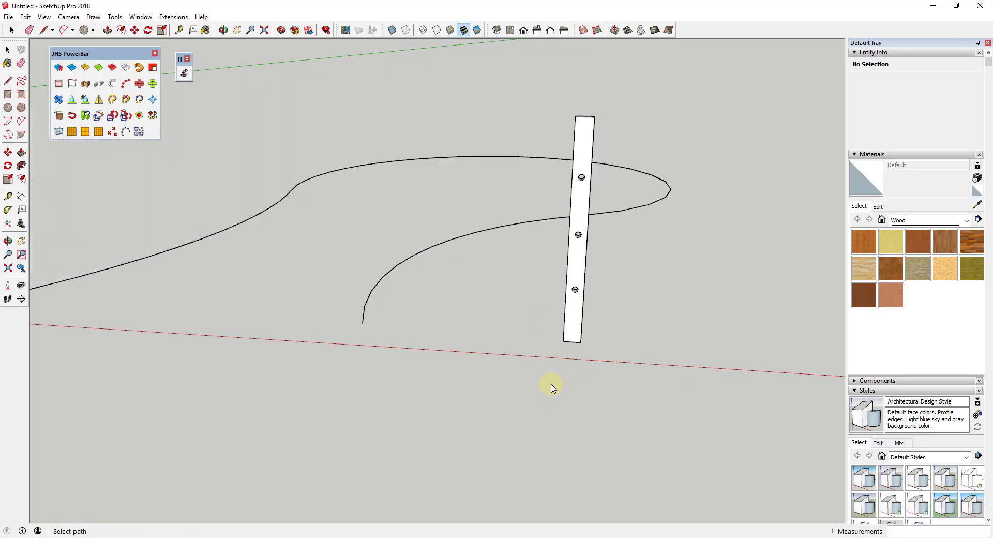
Copy the post component along the S-path at 24 spacing using JHS PowerBar Copy Along Path
key(space)
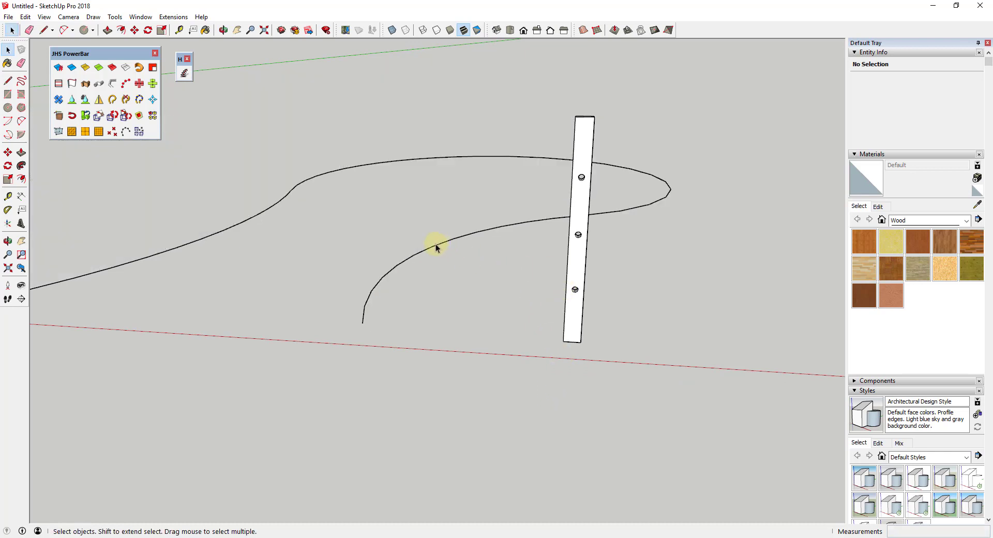
click(436, 247)
click(126, 84)
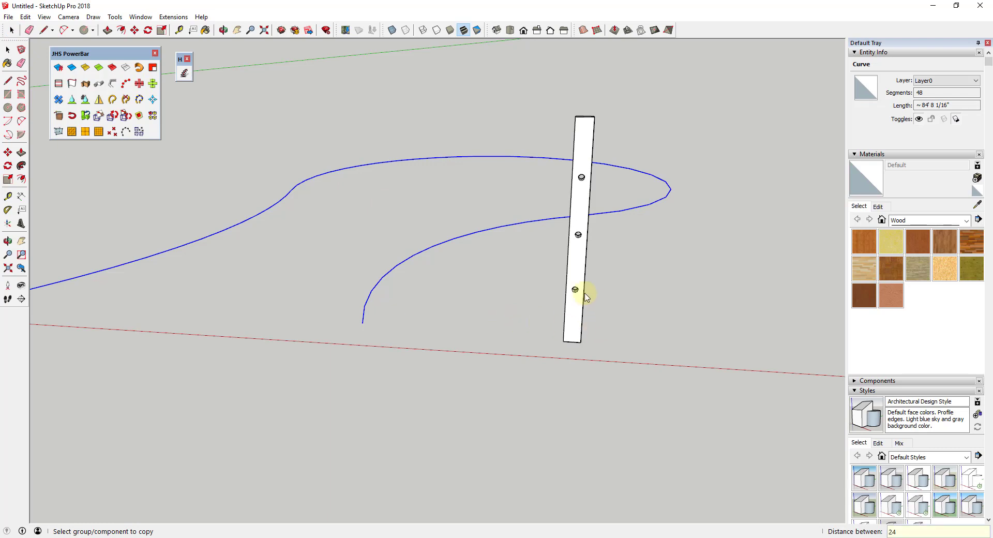
click(568, 258)
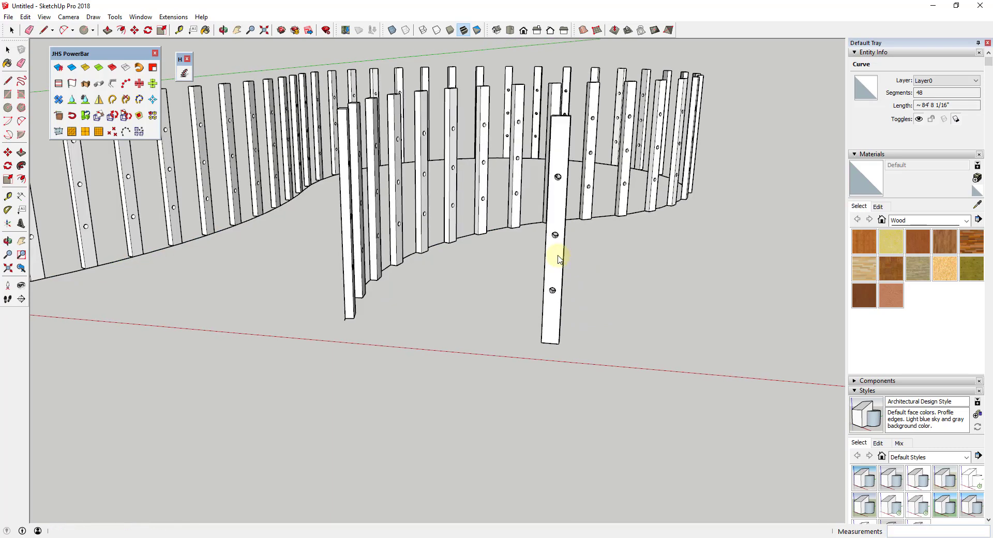
mouse_move(554, 256)
middle_down()
mouse_move(532, 264)
mouse_move(565, 276)
mouse_move(539, 246)
middle_up()
scroll(548, 258, up, 2)
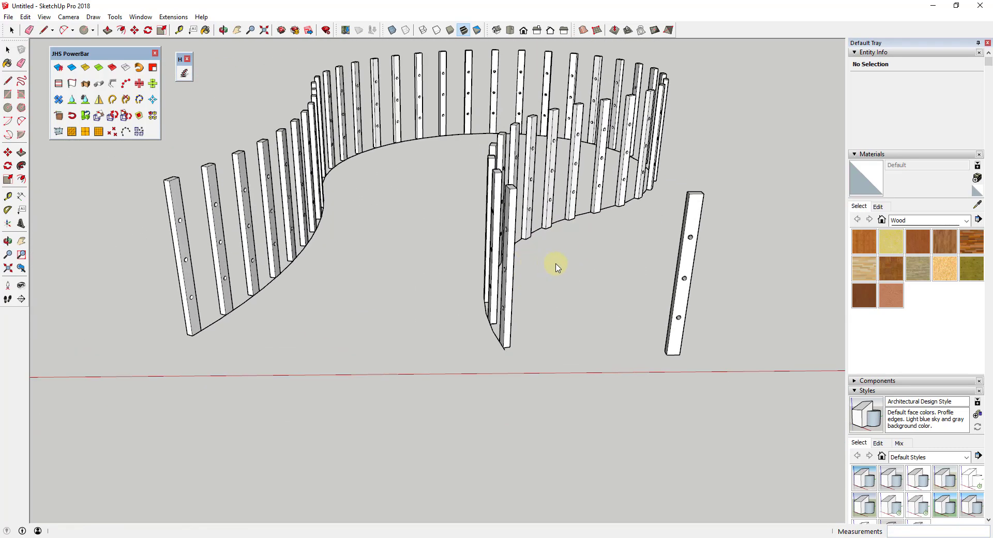
Select all the posts and rotate them 90° about the base midpoint
scroll(512, 295, up, 8)
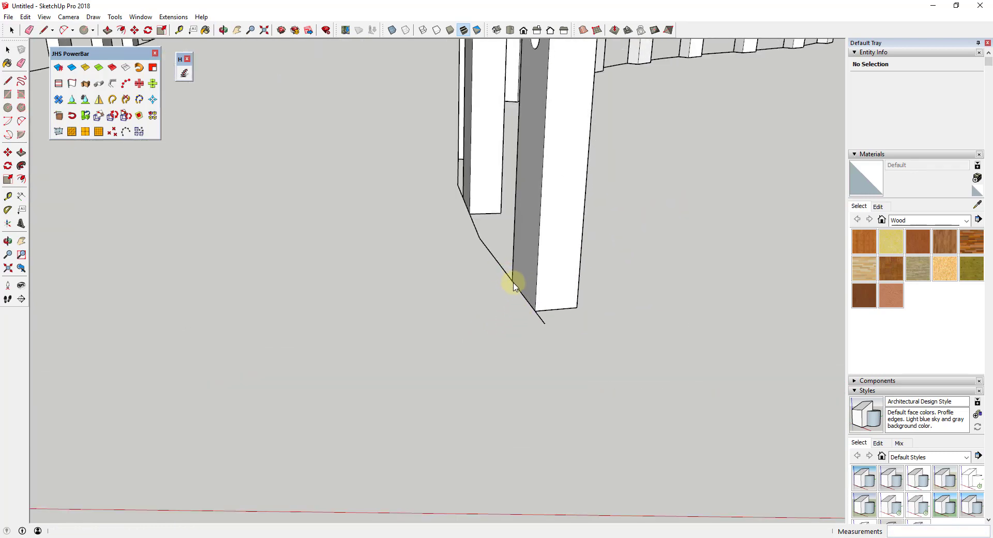
scroll(546, 281, down, 5)
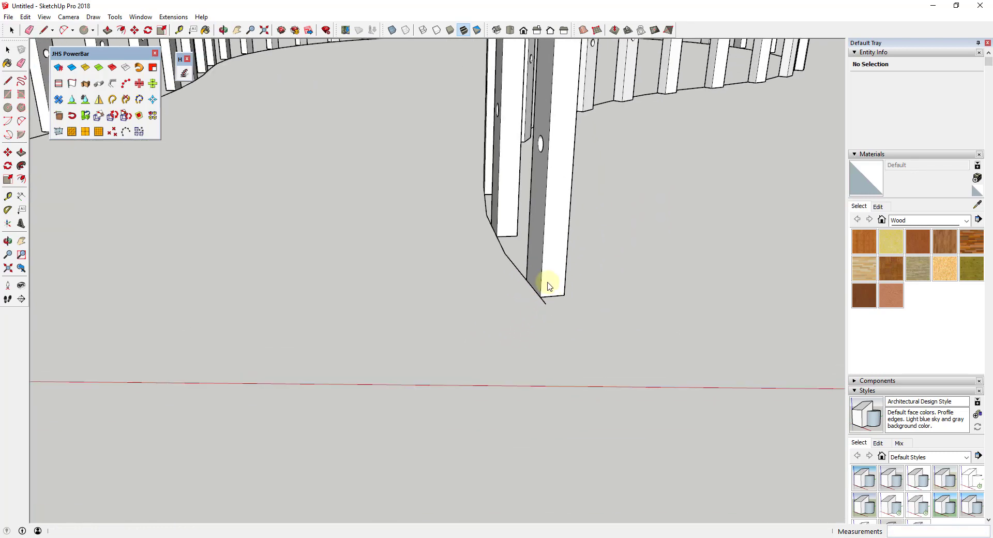
click(547, 269)
key(ctrl+a)
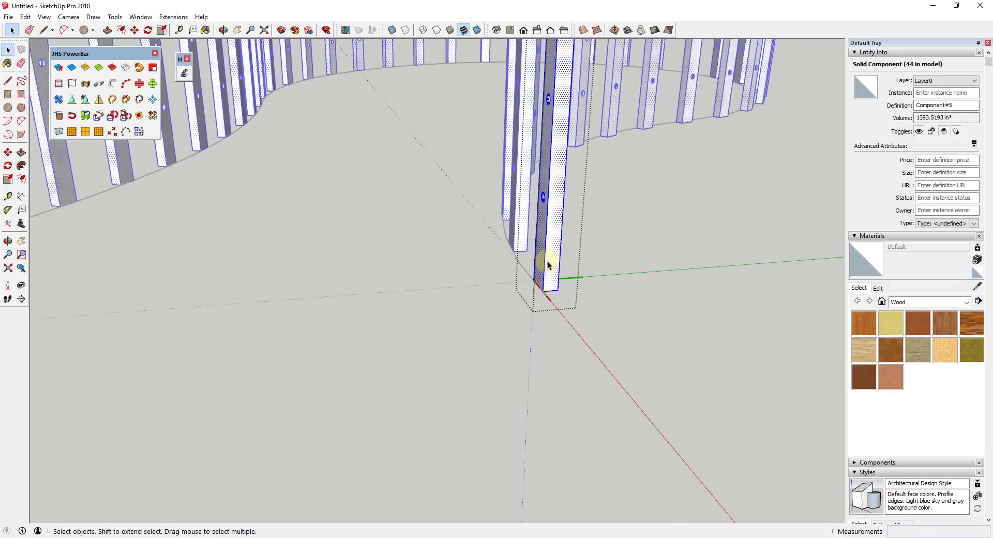
key(o)
middle_drag(538, 281, 557, 309)
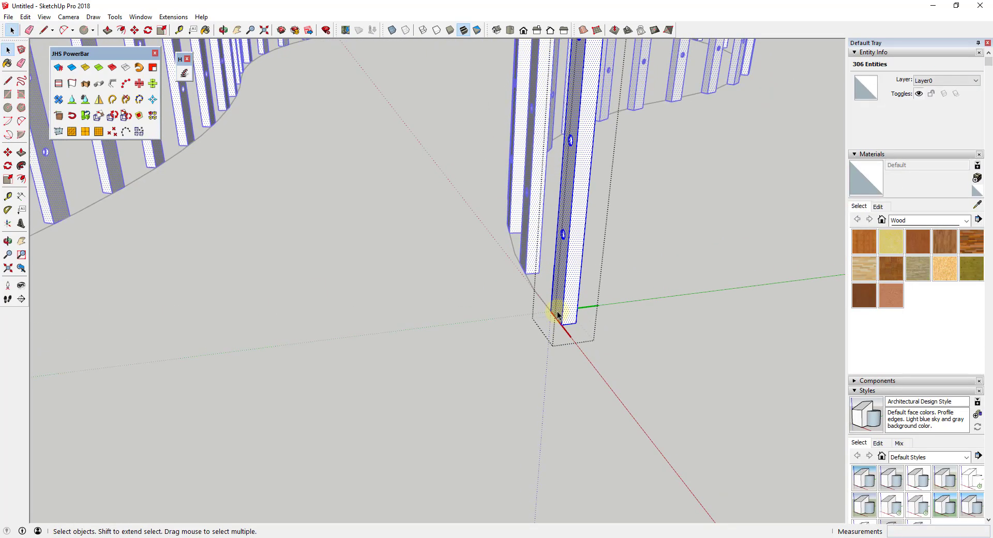
key(q)
scroll(556, 319, up, 3)
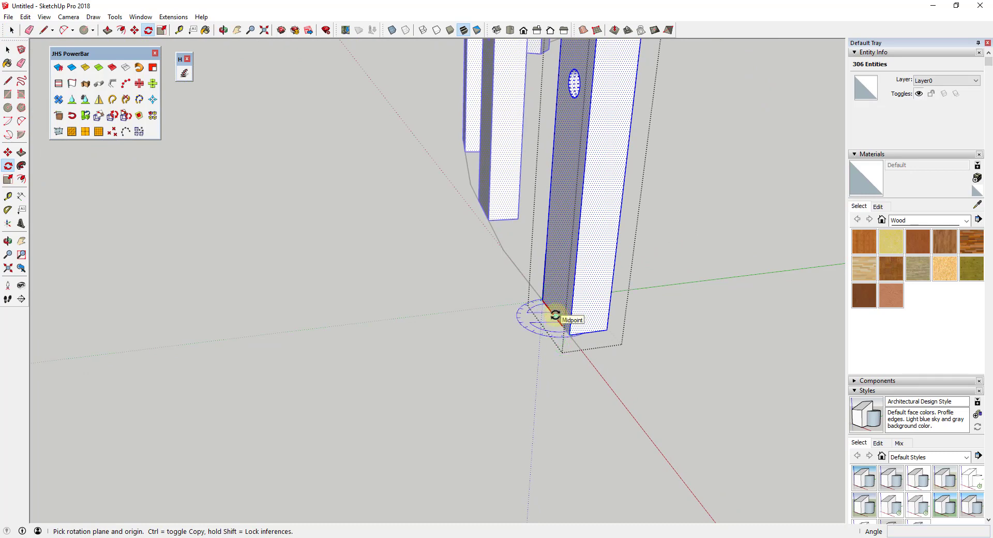
click(556, 314)
click(540, 297)
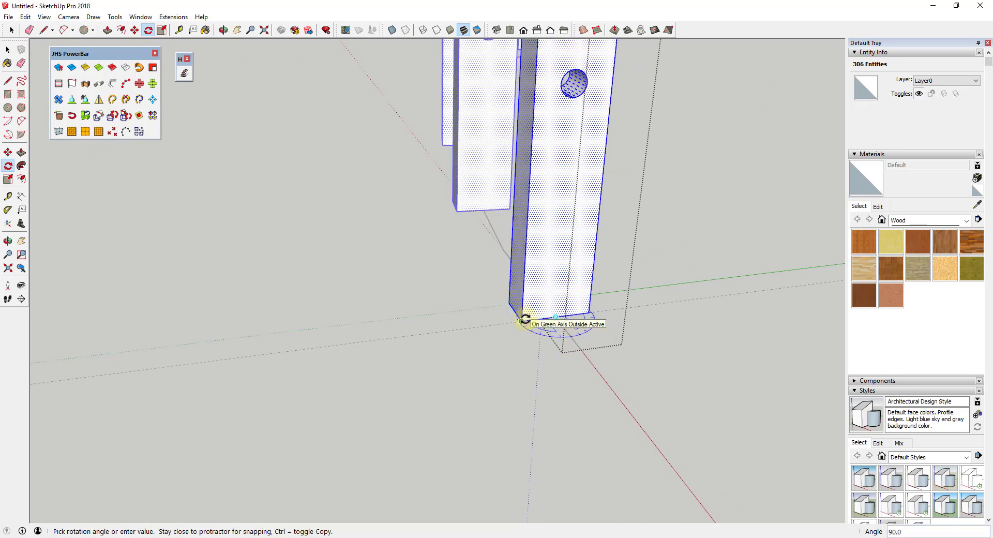
click(525, 319)
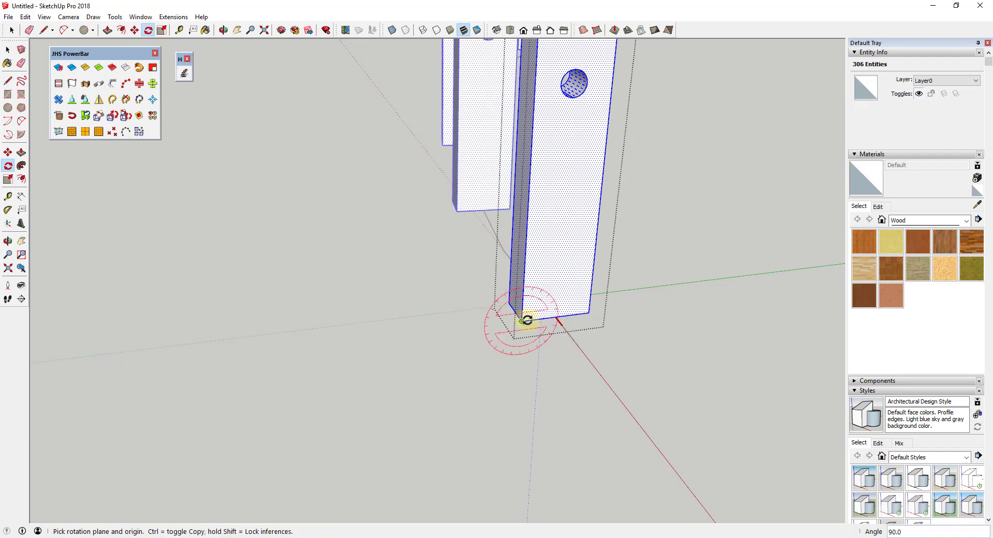
key(space)
click(523, 369)
scroll(532, 370, down, 5)
mouse_move(575, 351)
middle_down()
mouse_move(598, 319)
mouse_move(526, 297)
mouse_move(414, 301)
mouse_move(590, 339)
middle_up()
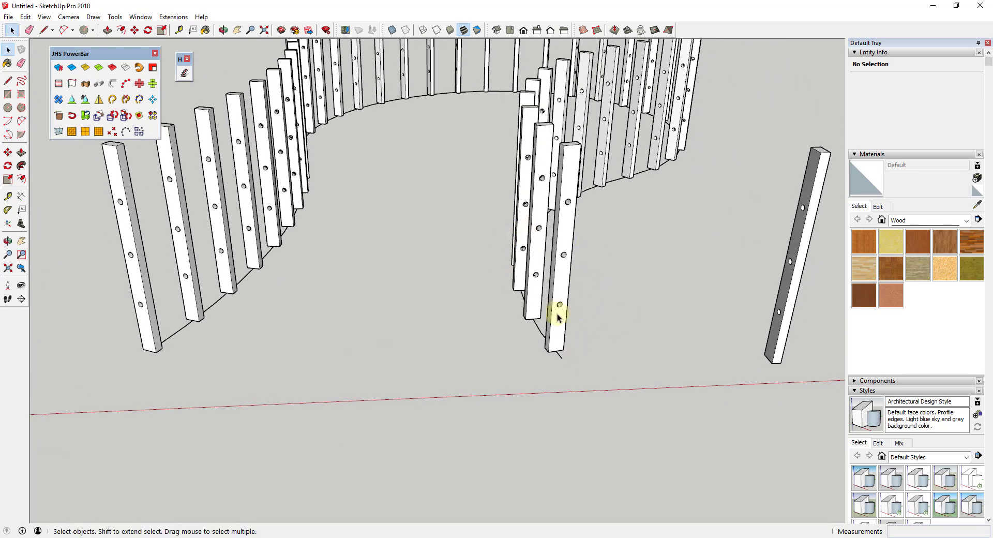
Copy the base curve up to the lowest hole and array it *3 into three cable lines
click(559, 356)
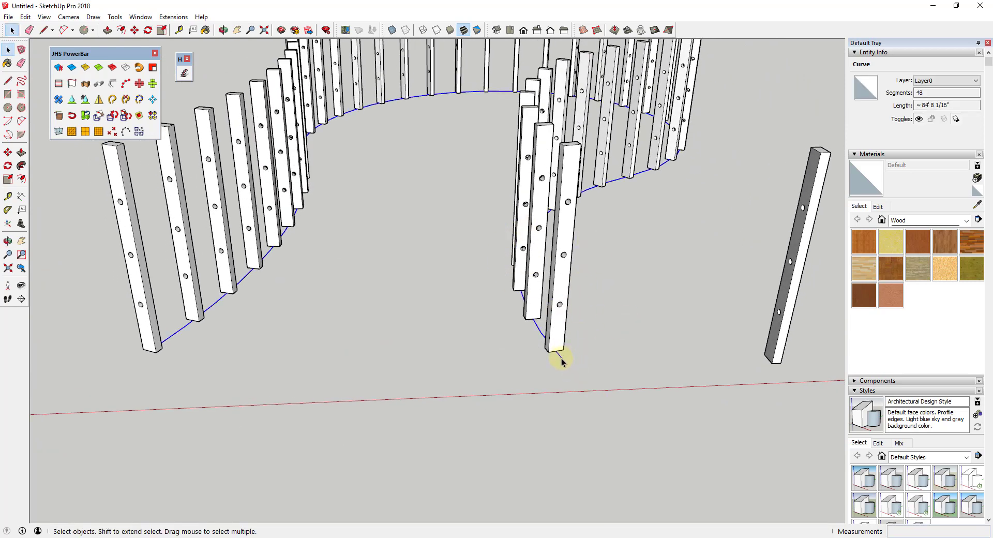
key(m)
scroll(563, 361, up, 3)
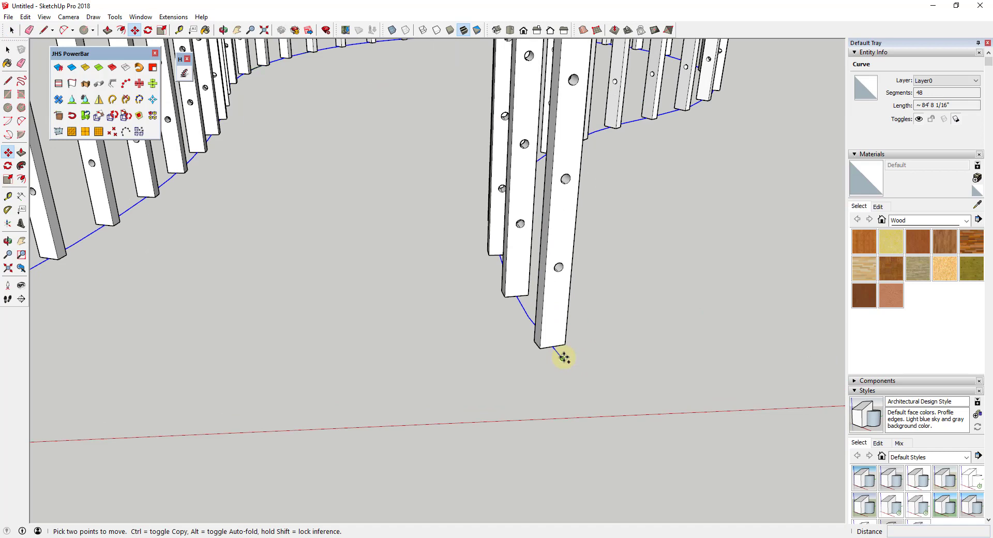
click(563, 357)
key(ctrl)
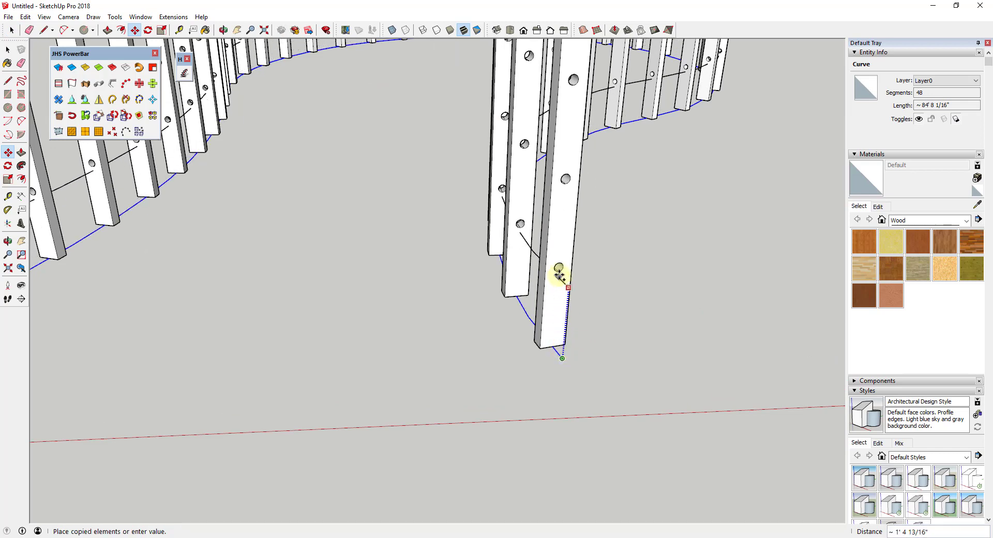
scroll(559, 275, up, 5)
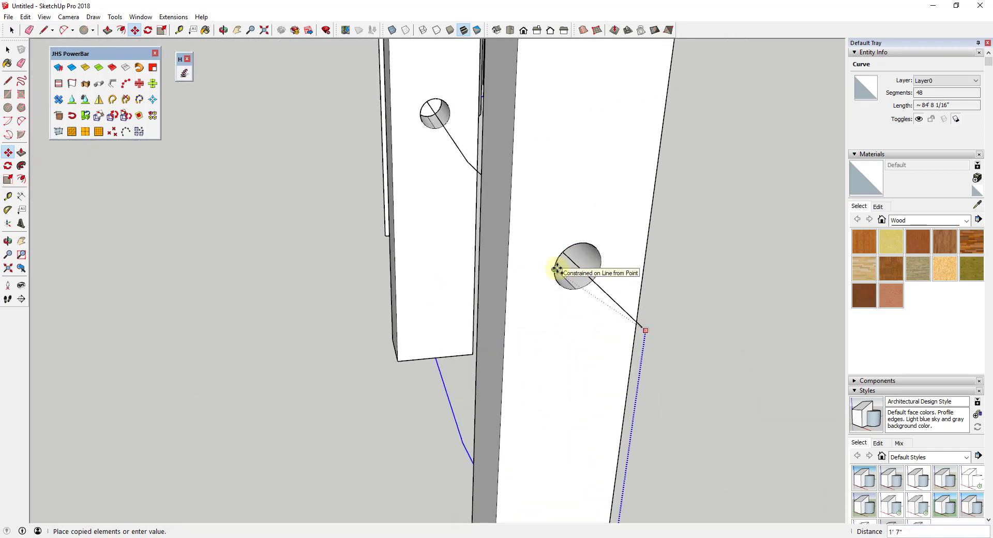
click(556, 270)
scroll(554, 321, down, 10)
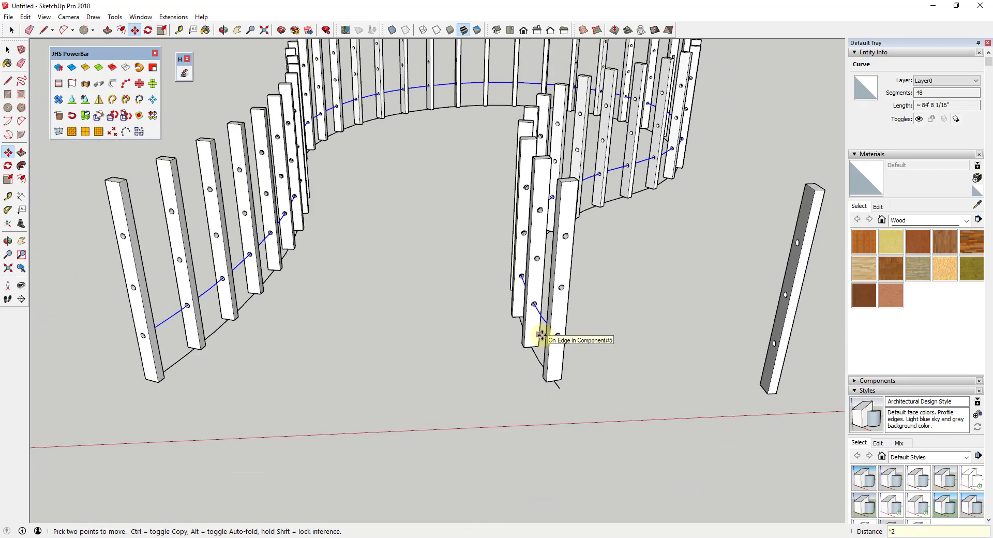
text(*3)
key(Return)
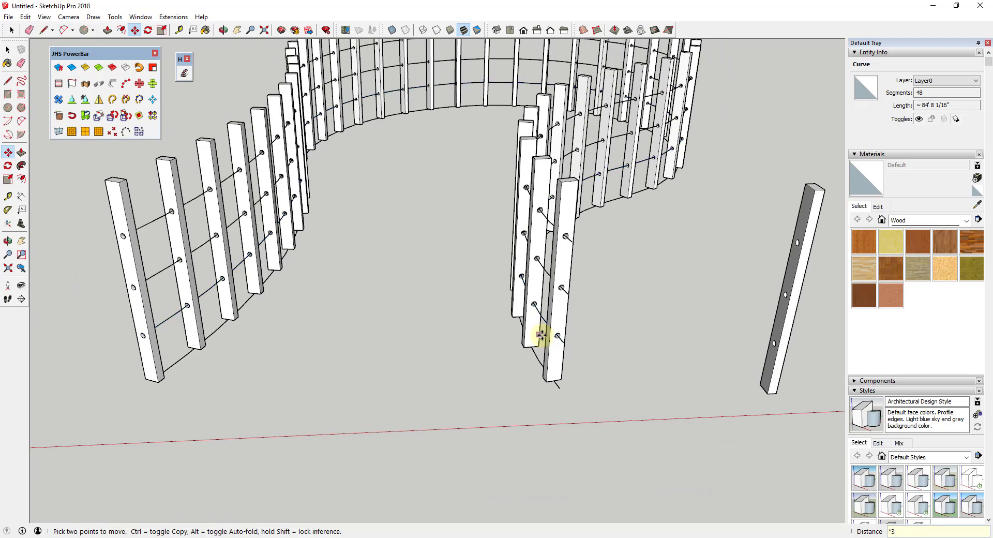
middle_drag(519, 321, 538, 270)
scroll(450, 261, up, 5)
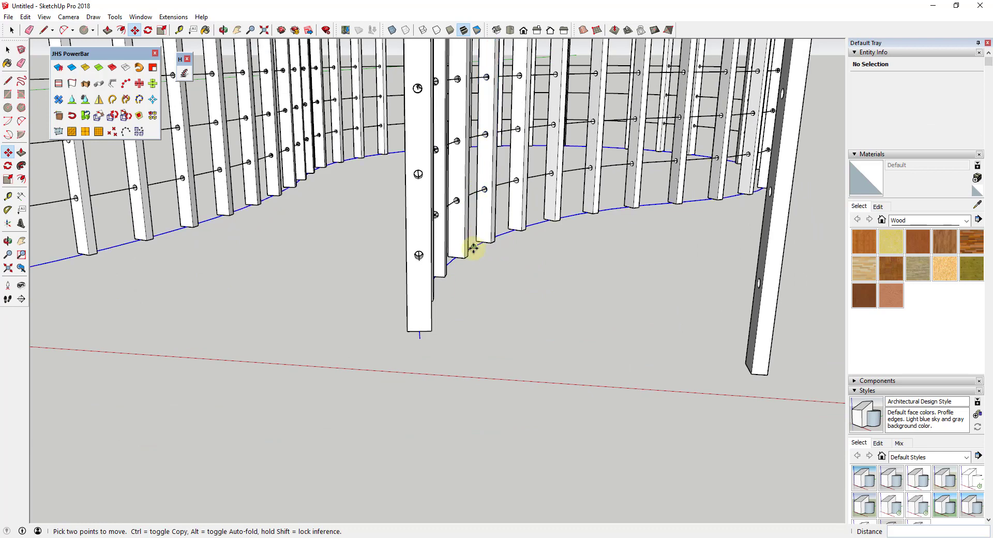
scroll(474, 185, down, 3)
middle_drag(482, 190, 362, 238)
key(space)
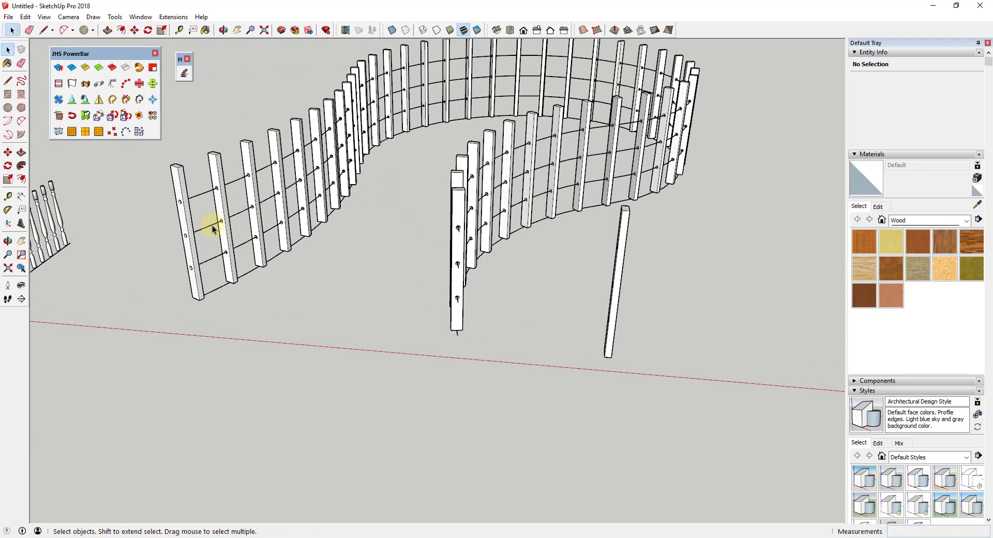
Build a 0.75-inch outside-diameter pipe along the lowest cable curve with Pipe Along Path
scroll(473, 218, up, 2)
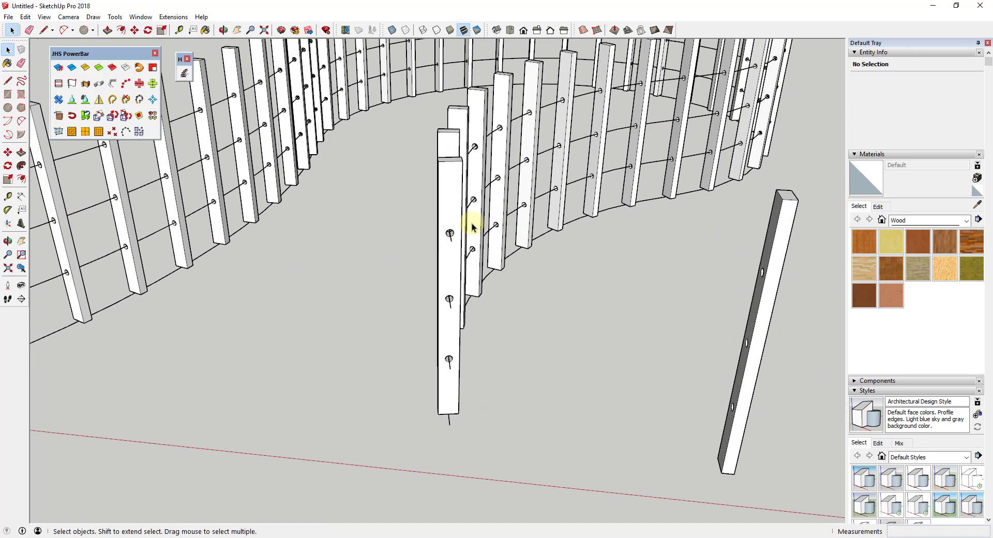
scroll(446, 305, up, 5)
scroll(452, 310, up, 1)
click(452, 310)
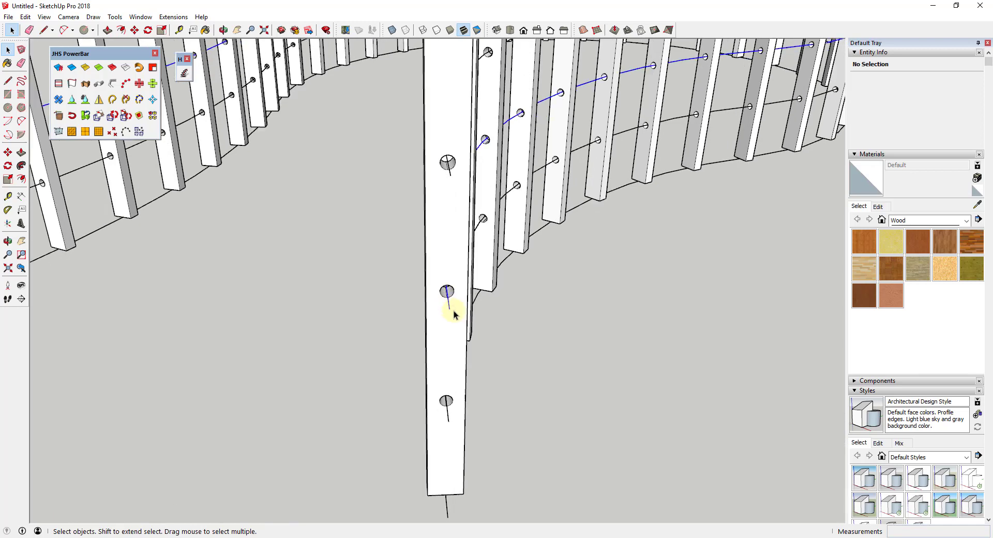
scroll(458, 343, down, 3)
click(452, 396)
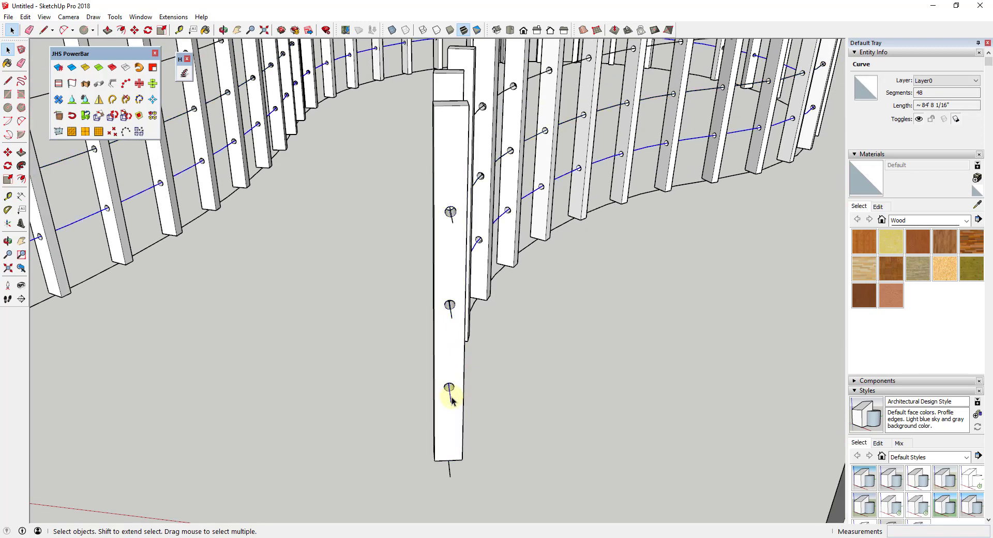
scroll(403, 331, up, 1)
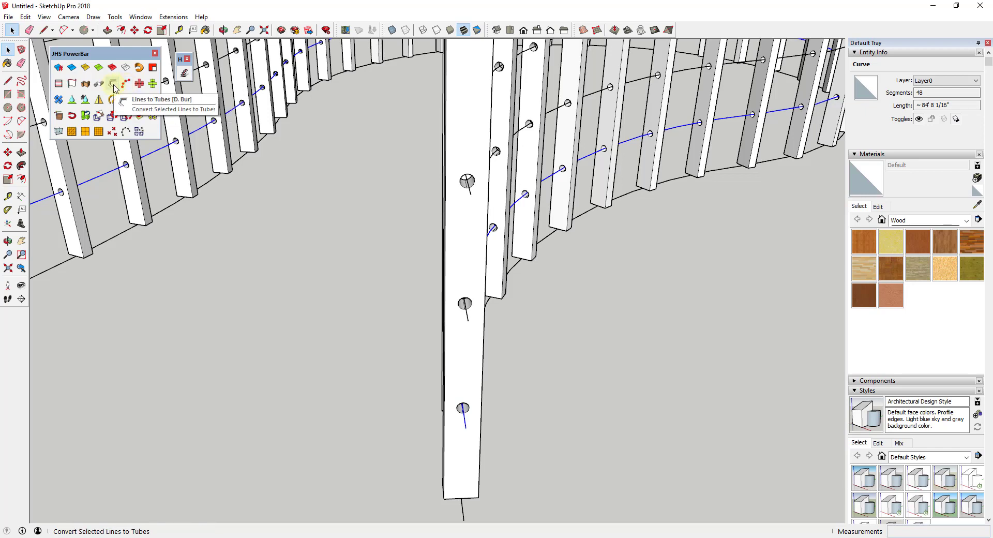
click(114, 86)
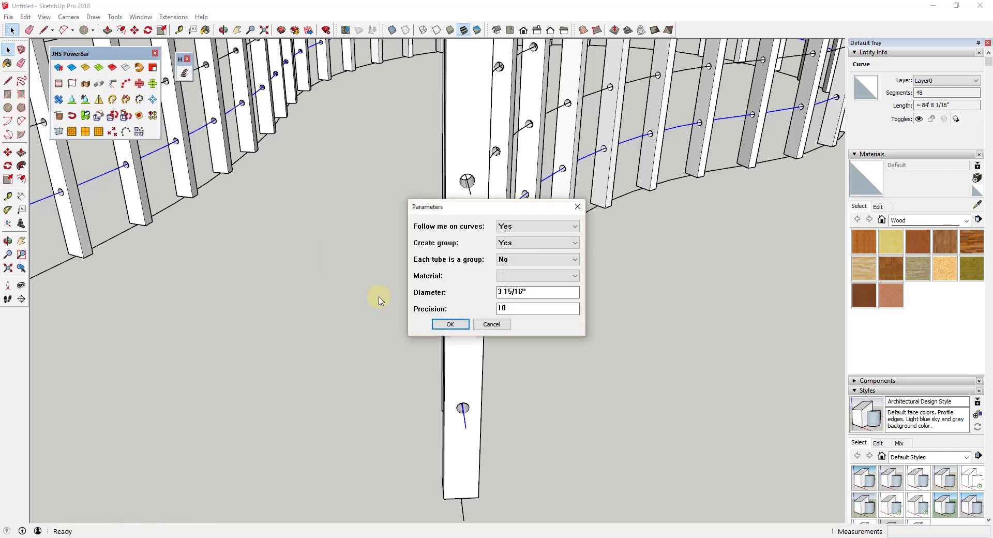
click(491, 325)
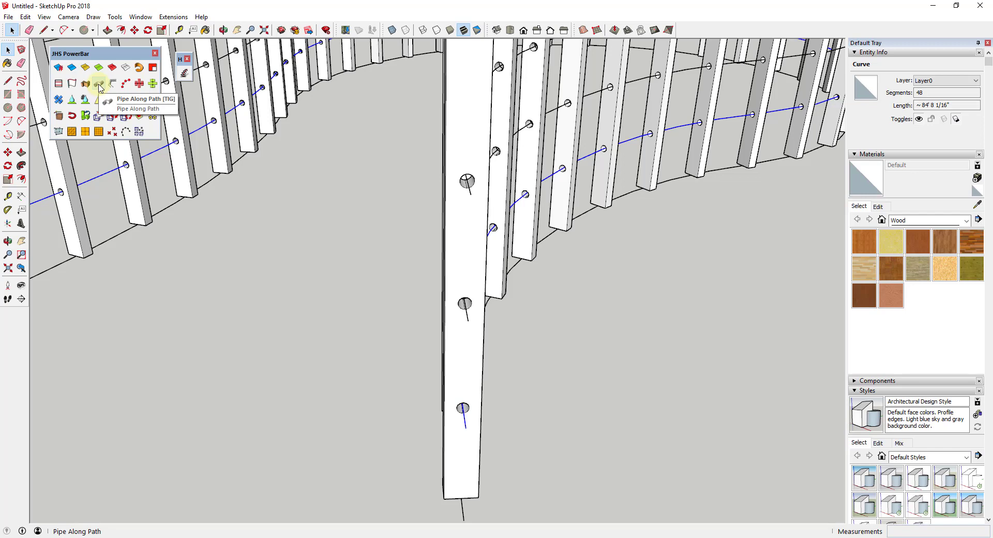
click(99, 85)
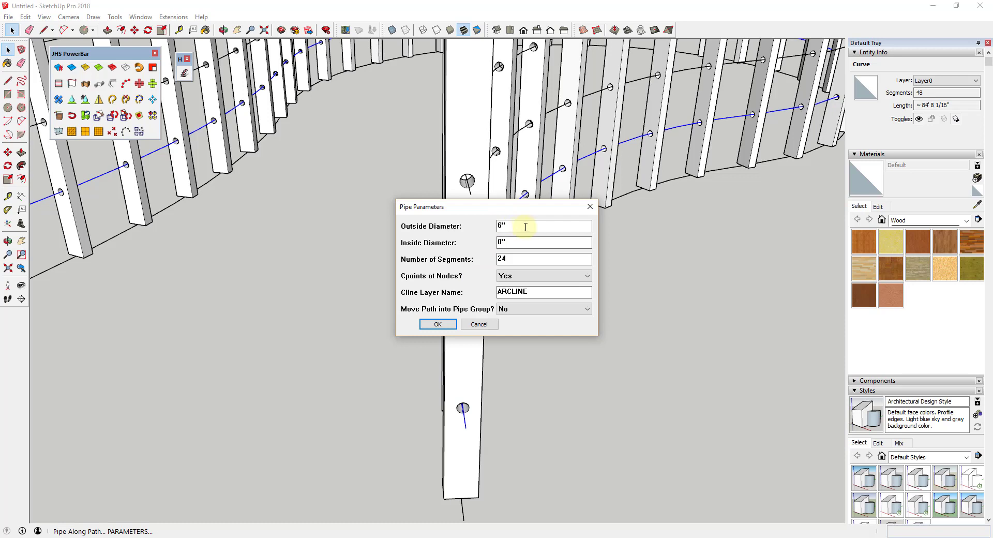
drag(526, 227, 437, 226)
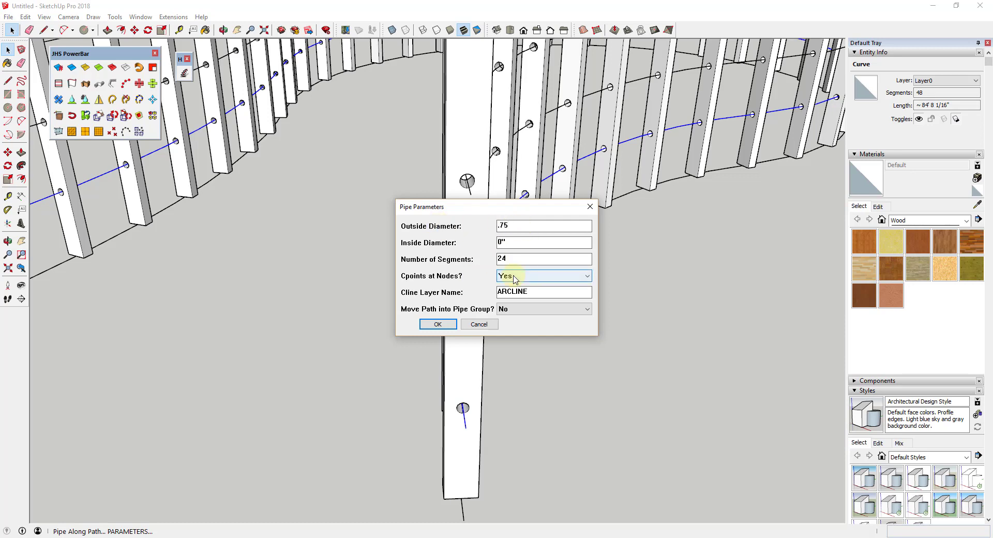
click(433, 325)
Inspect the new 3/4" tube cable from another angle and select it
key(o)
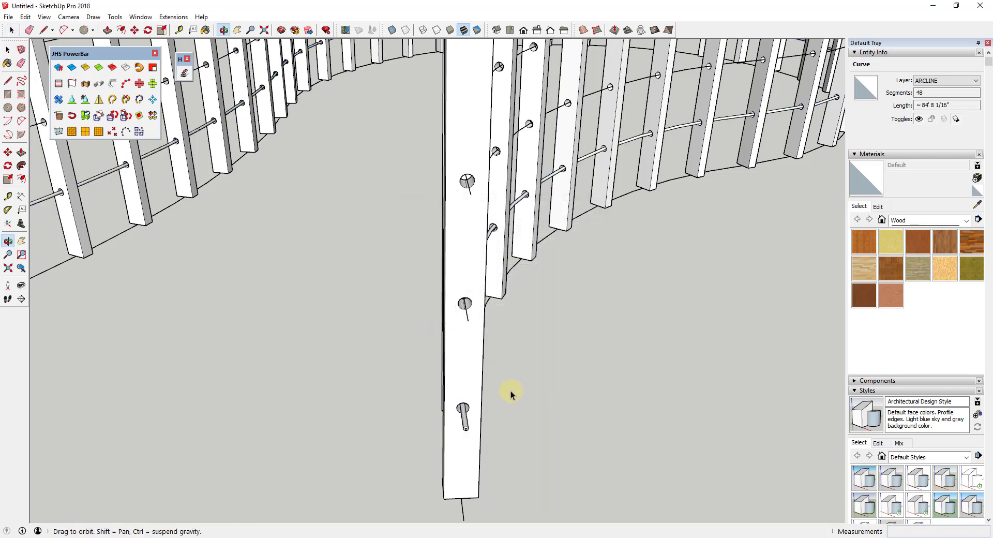
drag(511, 394, 348, 188)
key(space)
scroll(336, 195, up, 5)
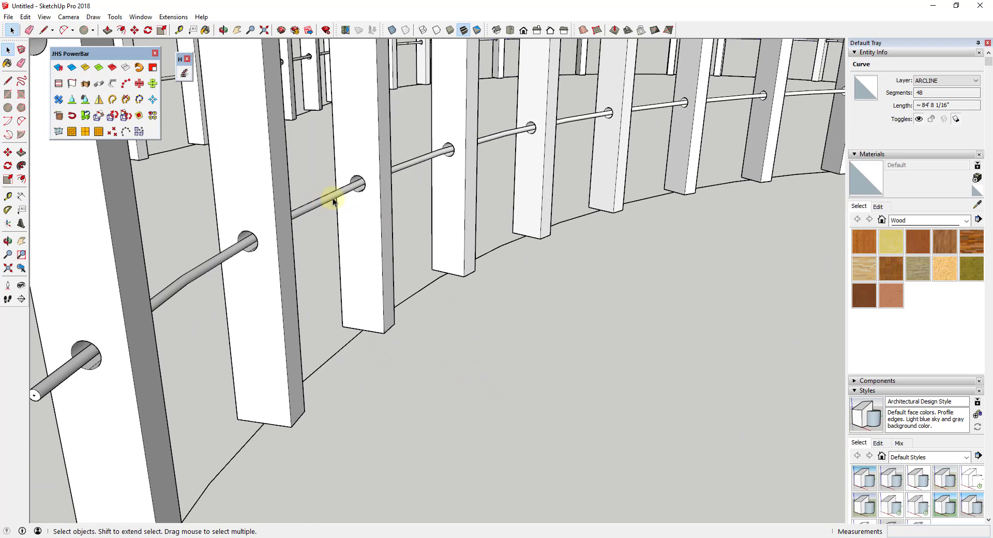
scroll(336, 194, down, 5)
scroll(253, 240, up, 10)
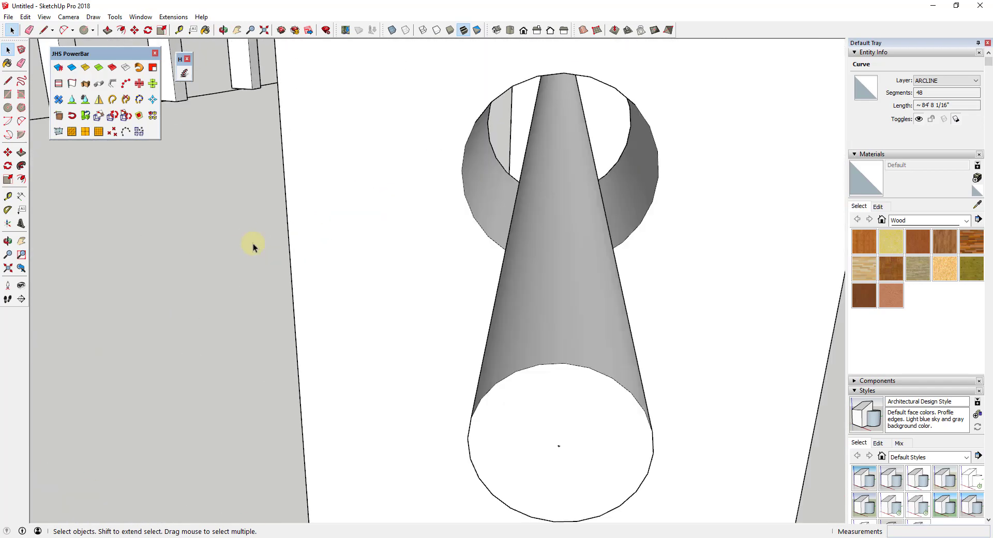
scroll(429, 269, down, 3)
click(477, 284)
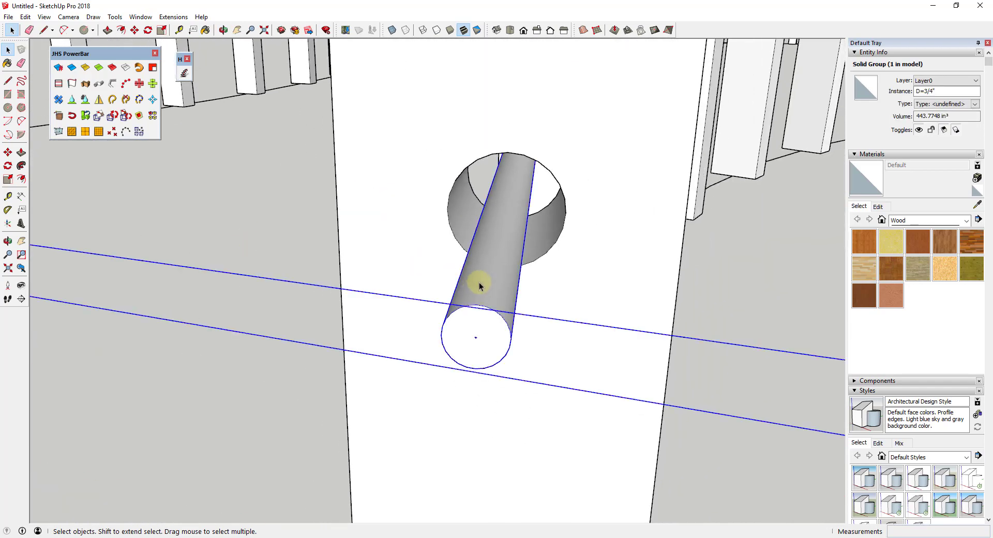
Copy the tube 1' 7" up into the next hole row, repeating it with *2
key(m)
click(483, 331)
key(ctrl)
scroll(478, 328, down, 8)
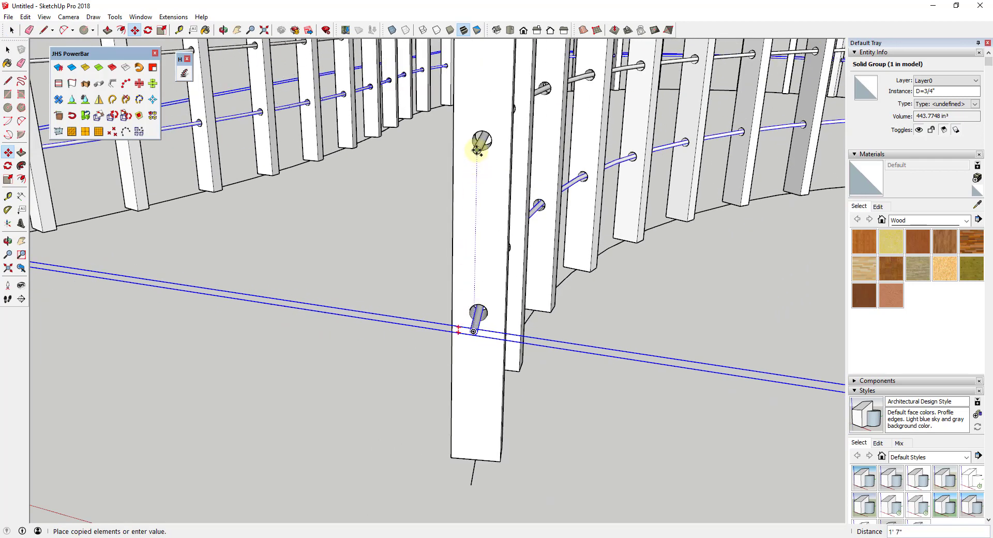
click(476, 150)
scroll(471, 278, down, 5)
text(*2)
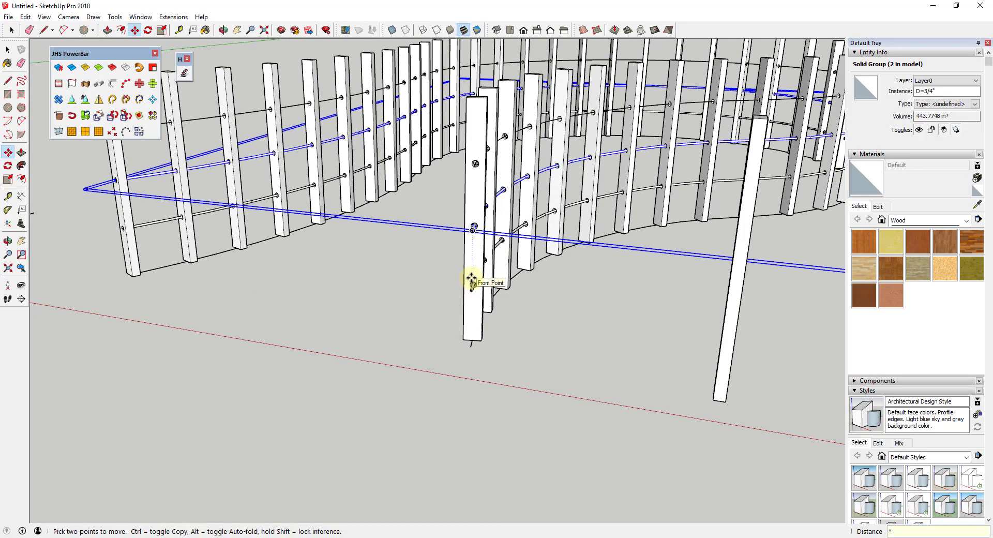
key(Return)
key(space)
middle_drag(569, 211, 321, 225)
scroll(321, 225, down, 3)
scroll(320, 223, down, 5)
middle_drag(403, 268, 505, 237)
scroll(505, 236, up, 6)
scroll(436, 186, down, 5)
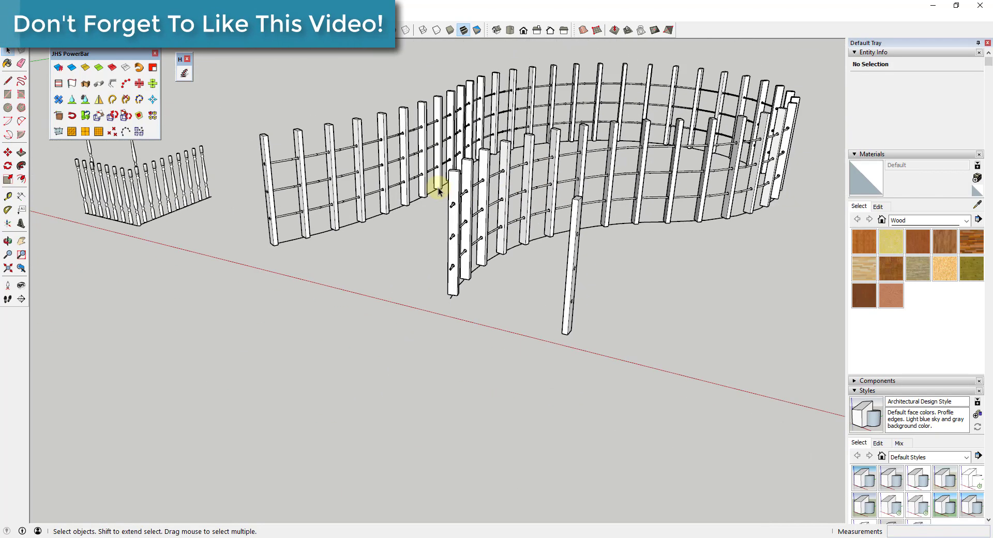
Draw a 19' 2 1/8" vertical axis line right of the fences and select it
middle_drag(436, 186, 628, 162)
scroll(421, 173, down, 6)
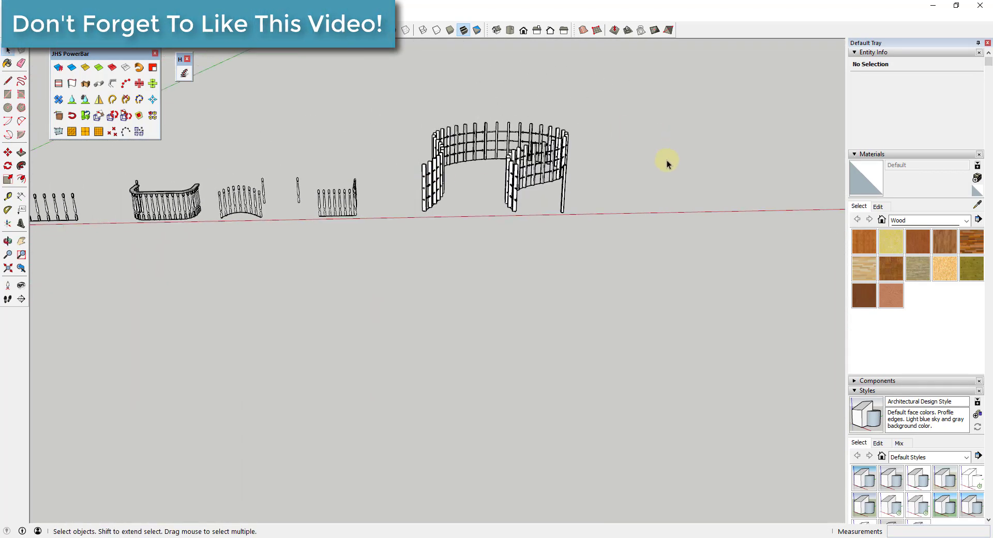
middle_drag(480, 178, 632, 181)
key(l)
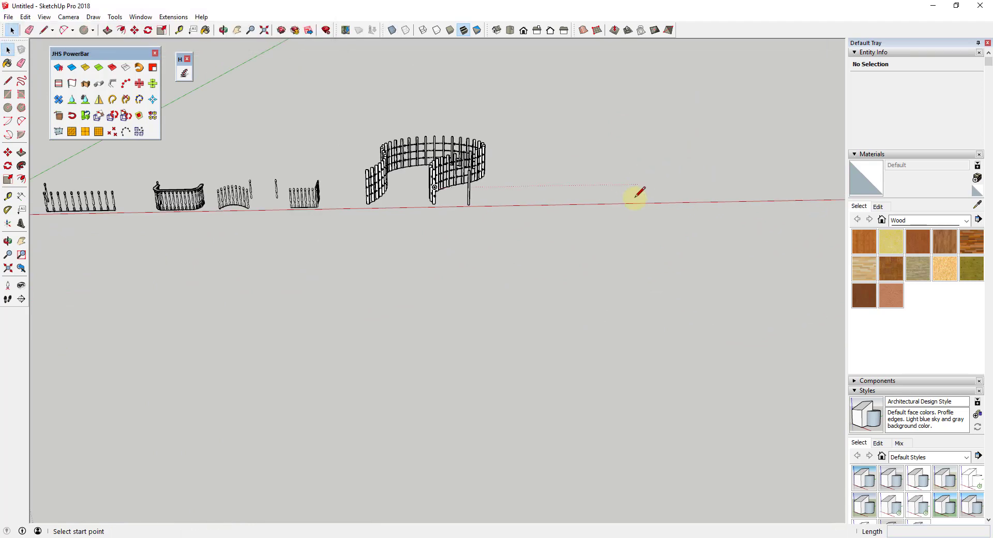
click(623, 191)
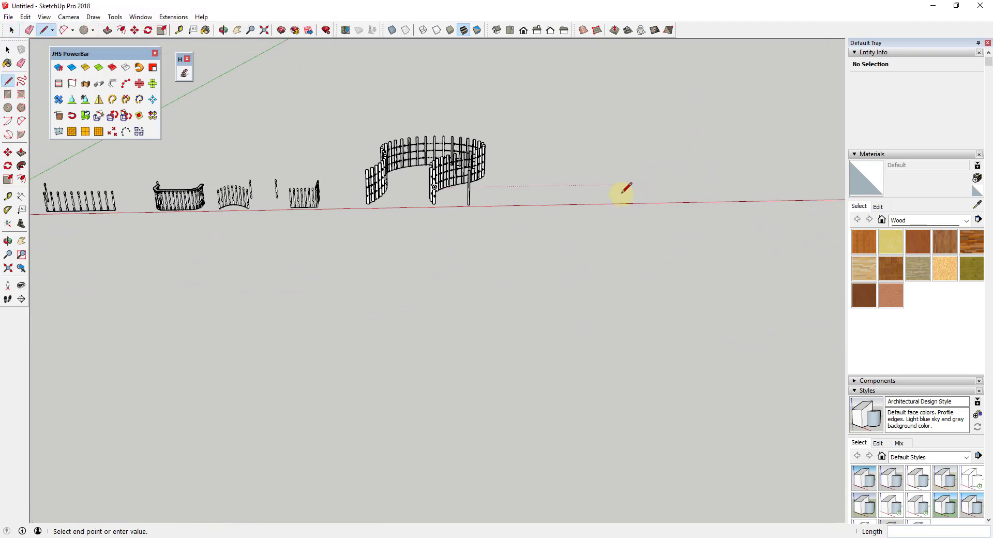
click(629, 78)
key(space)
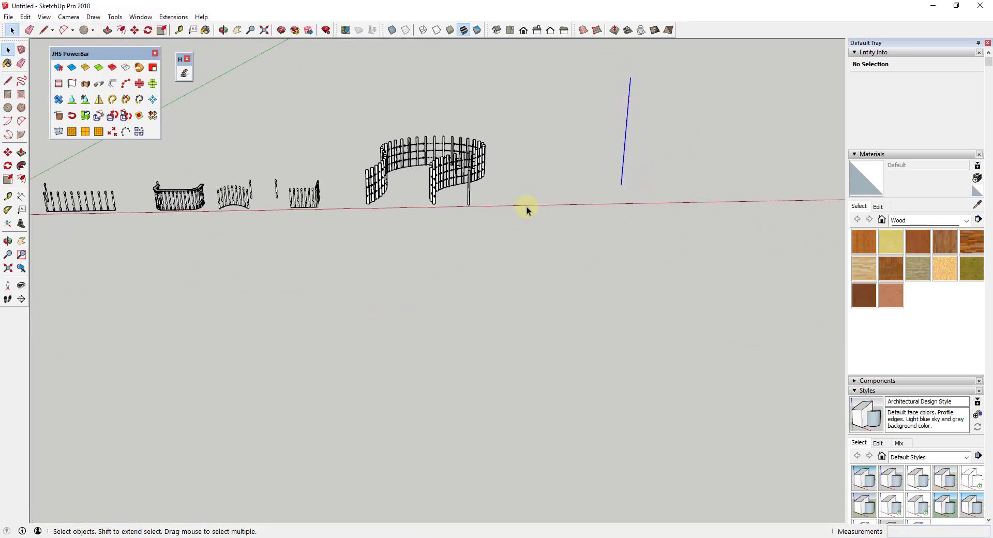
scroll(526, 209, down, 3)
click(595, 129)
scroll(581, 173, up, 4)
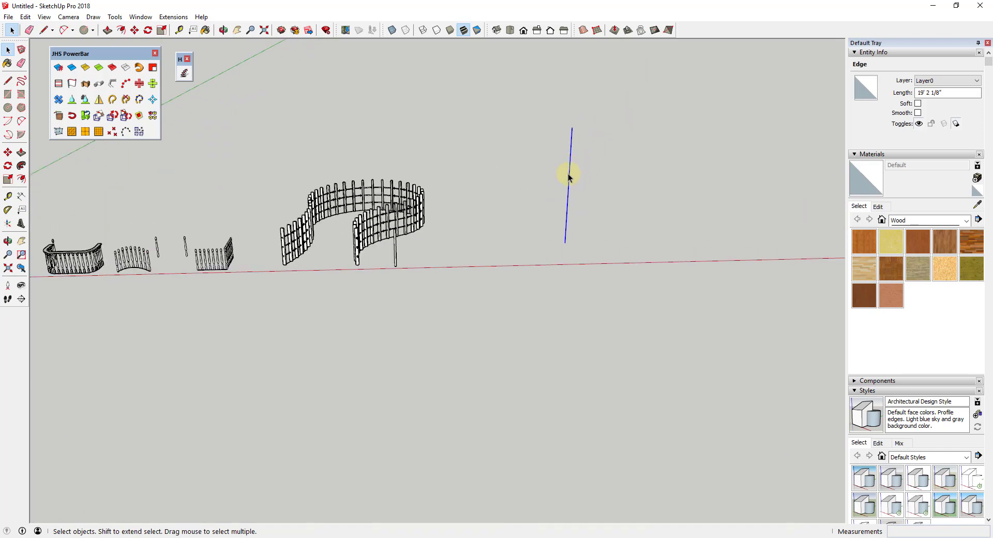
Generate a 0.5-lap helix of 10' radius around the axis line, with Radius 2 set to 1
click(184, 75)
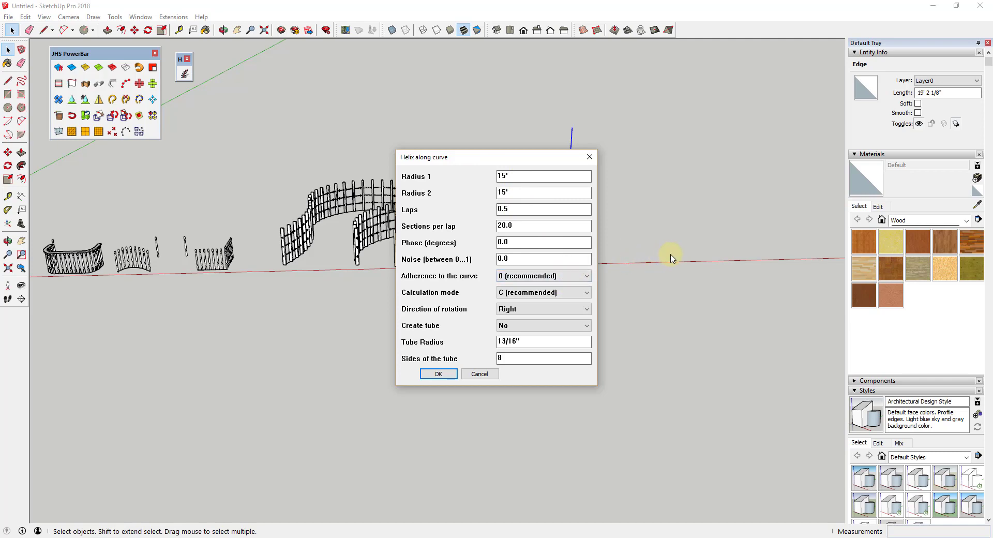
drag(526, 174, 434, 166)
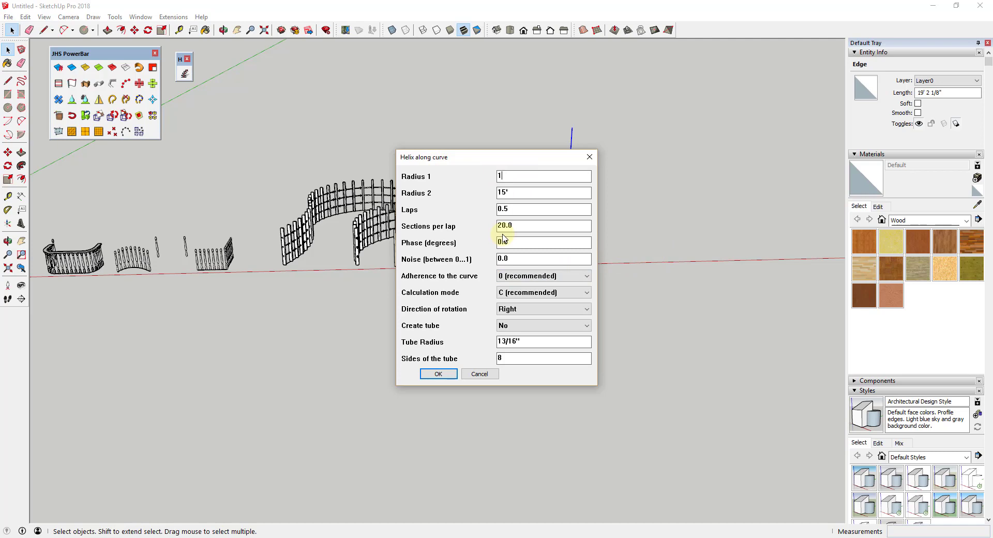
drag(525, 193, 434, 194)
text(1)
click(437, 373)
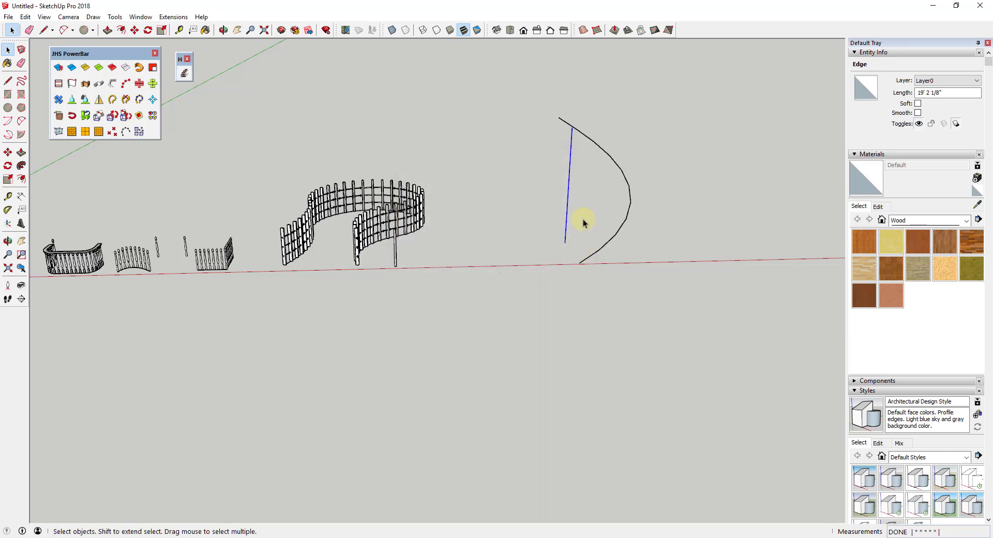
middle_drag(584, 219, 617, 187)
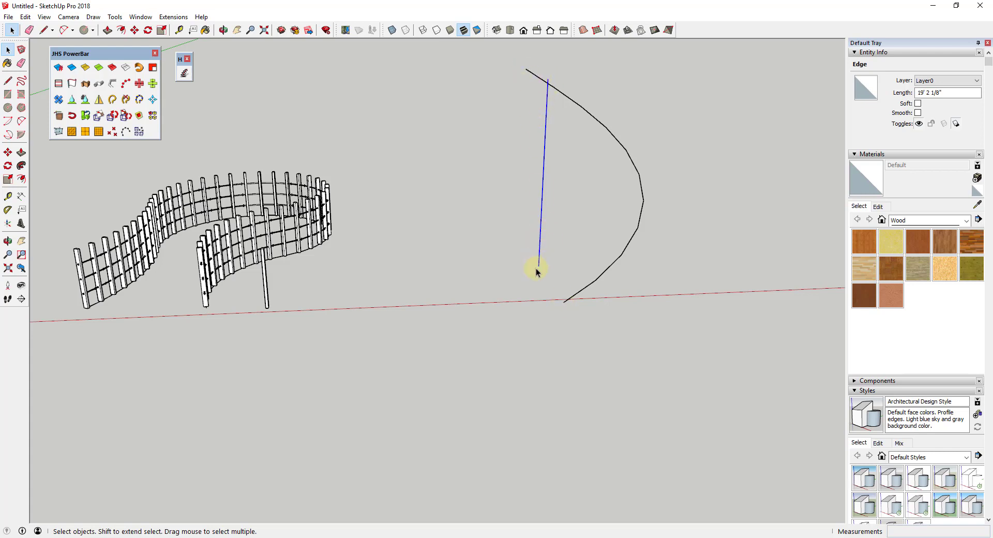
click(597, 283)
Erase the vertical axis line and explode the helix group into a loose curve
drag(599, 271, 536, 172)
key(space)
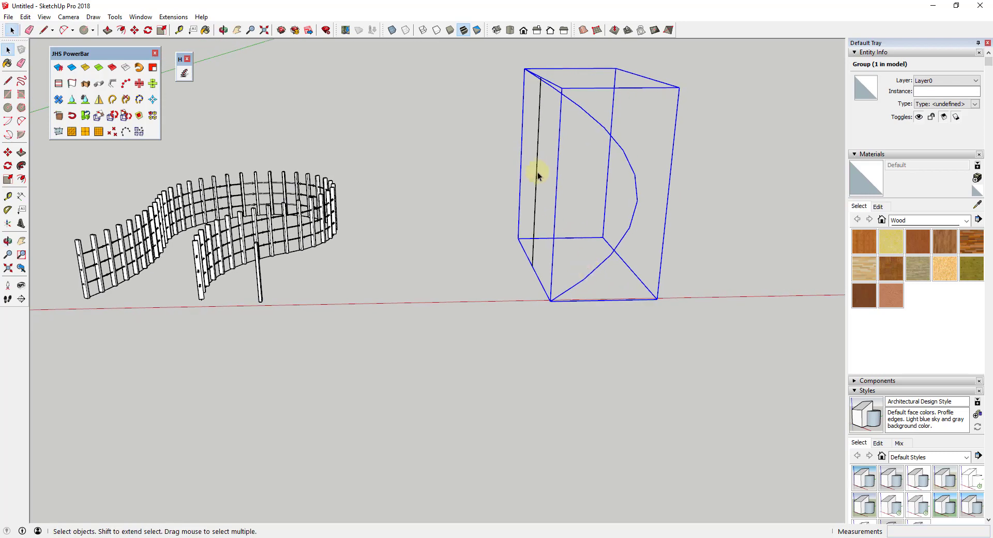
key(e)
right_click(634, 214)
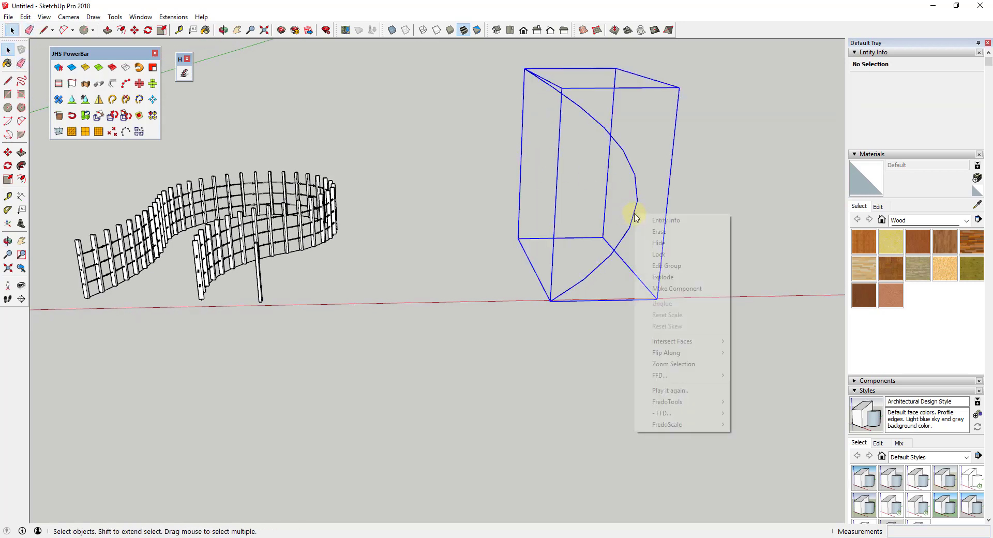
click(669, 277)
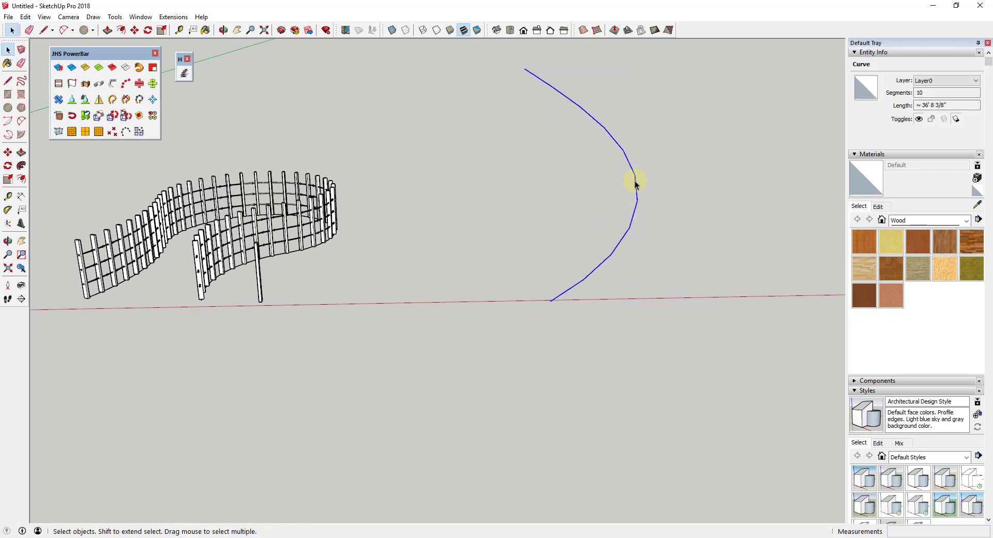
Place a holed-post copy near the helix base and select the helix curve
scroll(702, 191, down, 2)
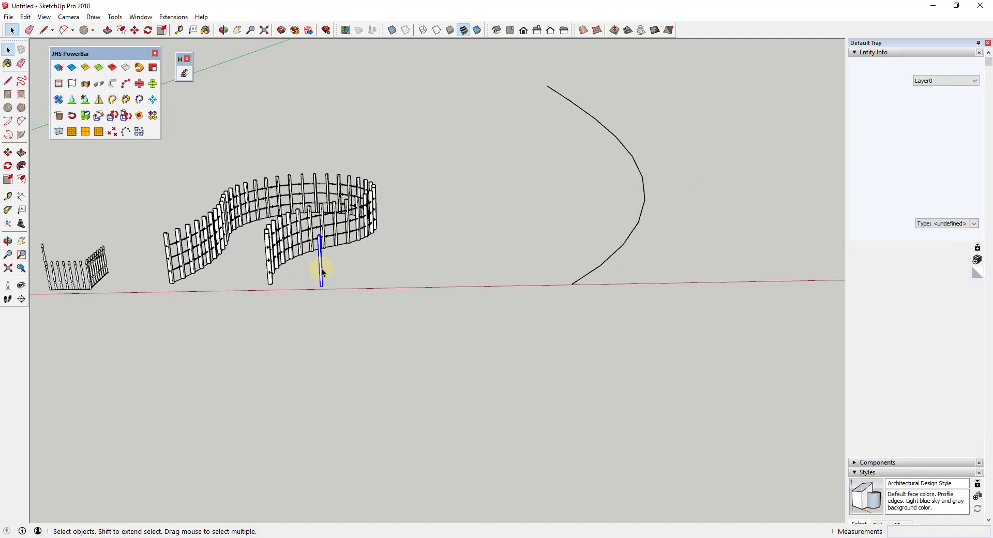
key(m)
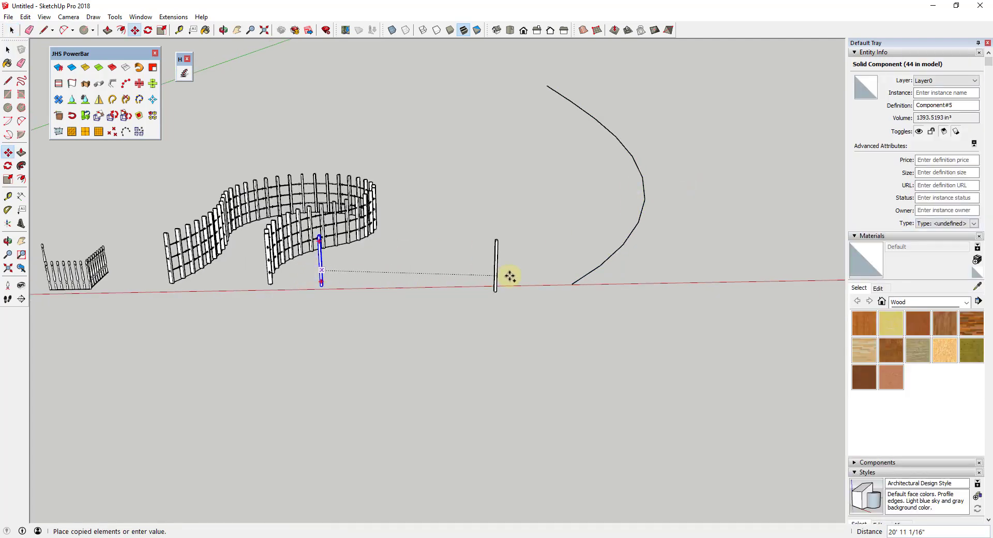
scroll(638, 254, up, 2)
shift+middle_drag(632, 280, 623, 368)
middle_drag(623, 369, 624, 281)
key(space)
click(624, 280)
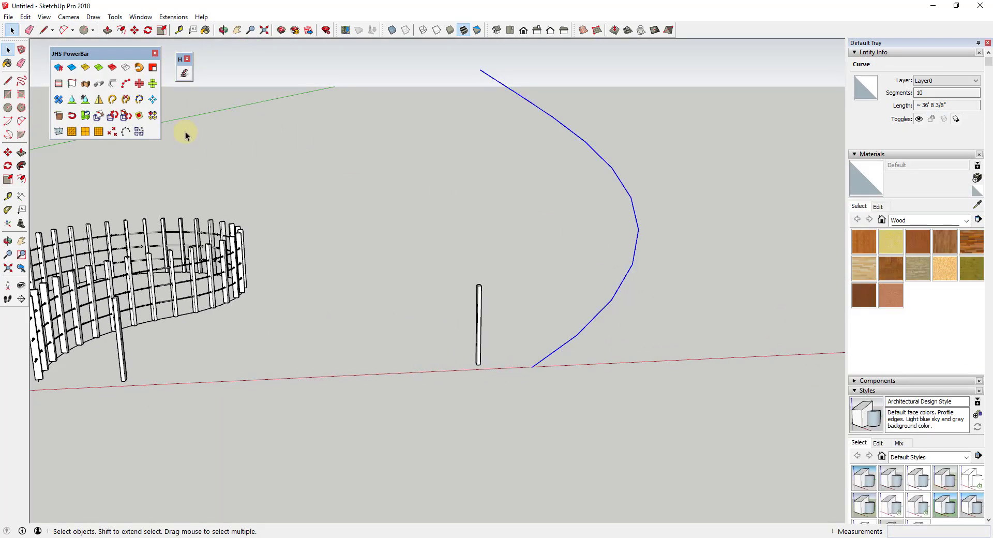
Copy the holed post every 2' along the helix curve with Copy Along Path
click(129, 86)
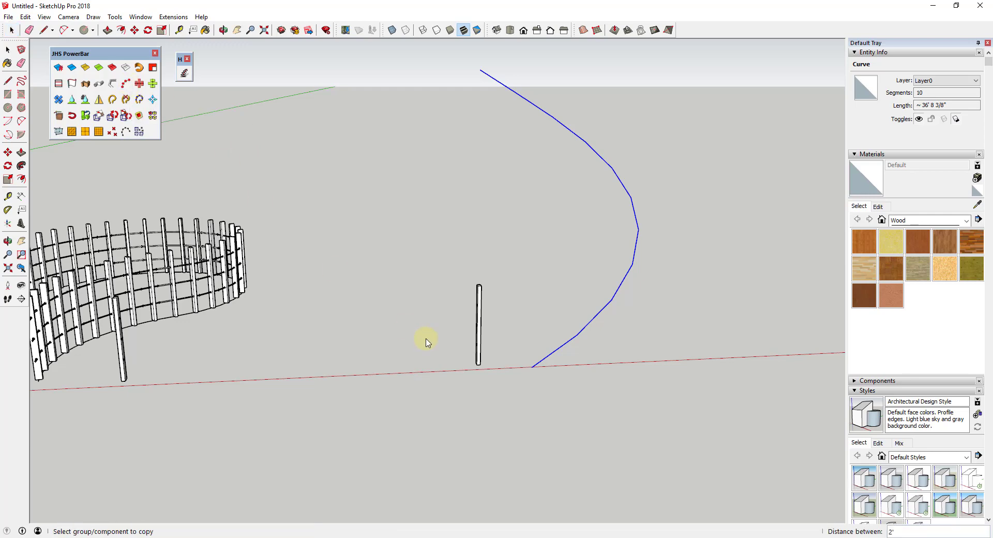
click(478, 336)
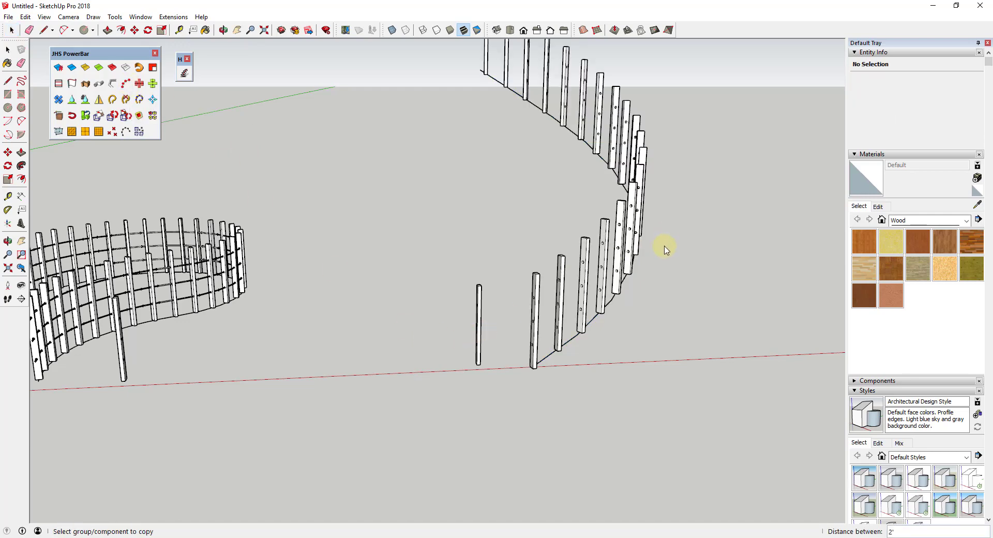
scroll(573, 341, up, 8)
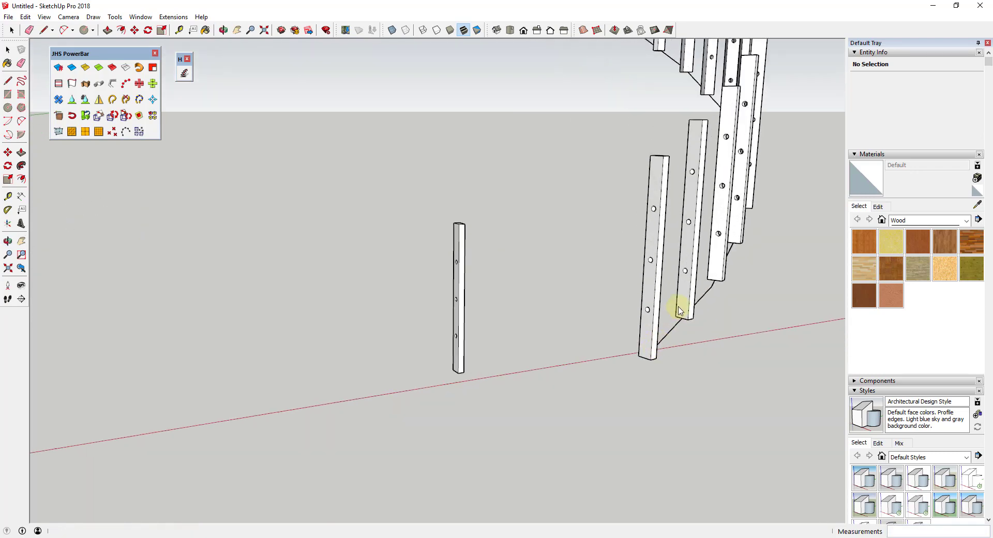
scroll(690, 313, down, 5)
middle_drag(689, 313, 600, 269)
scroll(620, 136, down, 2)
scroll(576, 287, up, 5)
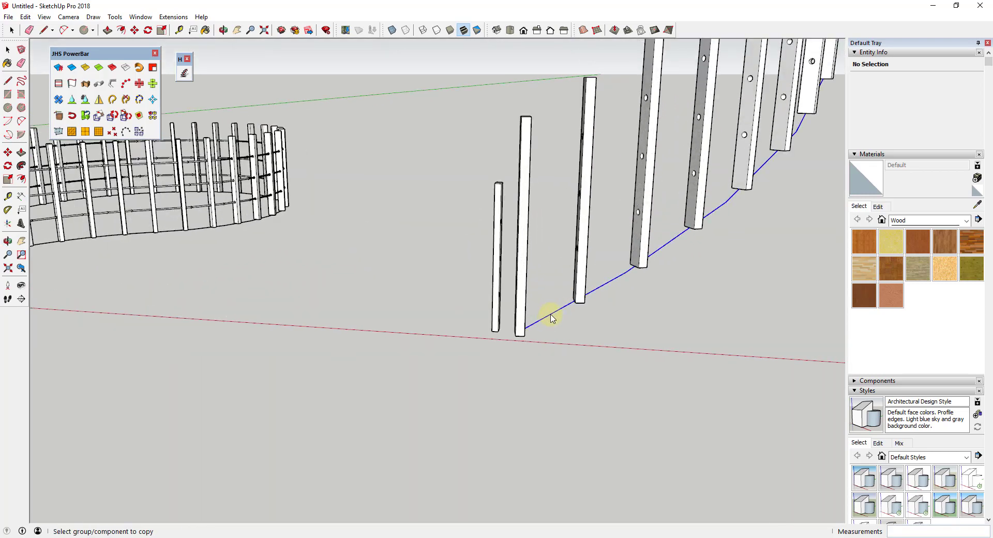
middle_drag(552, 317, 767, 317)
scroll(567, 313, up, 3)
Copy the helix curve 1' 7" up from the post base into a post hole
key(m)
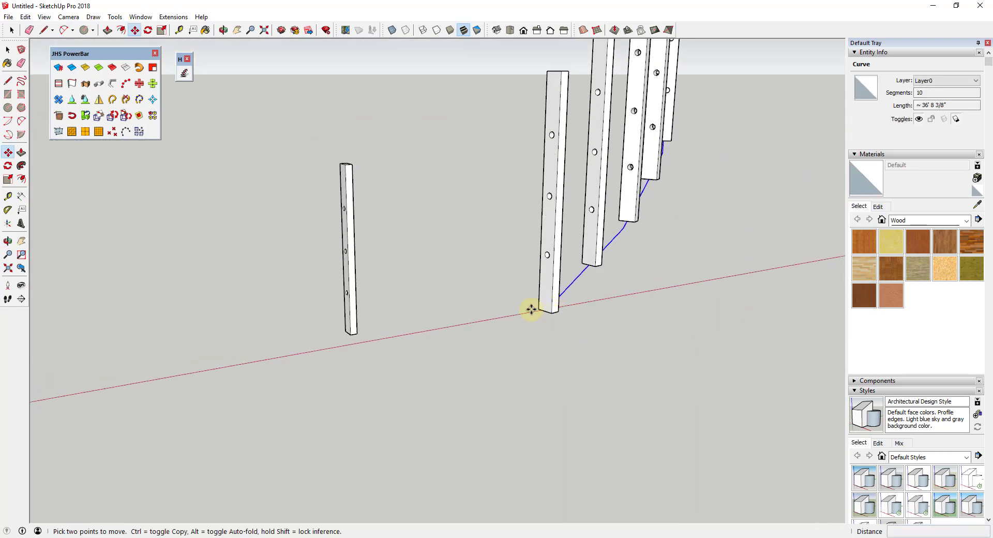
click(542, 311)
key(ctrl)
scroll(550, 259, up, 4)
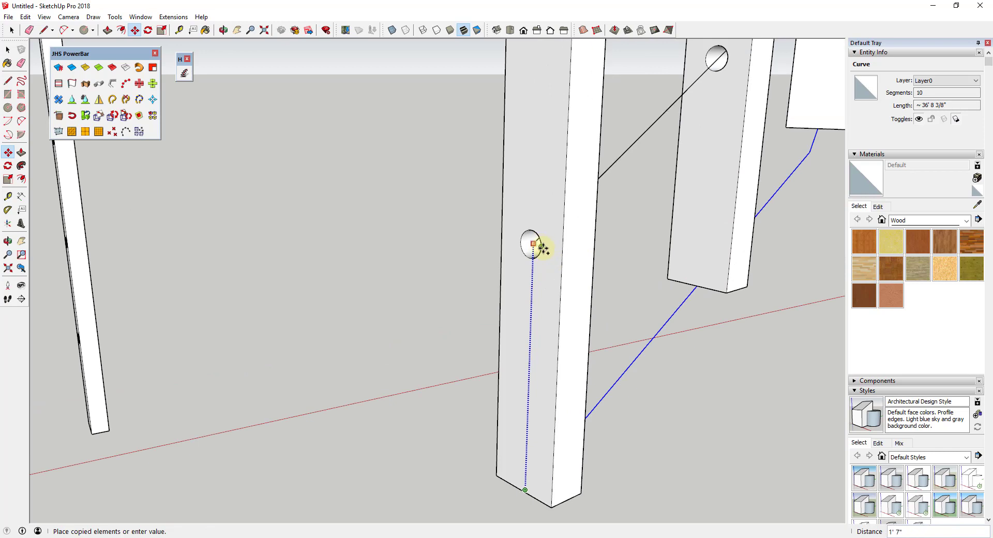
click(543, 249)
key(space)
scroll(601, 165, down, 1)
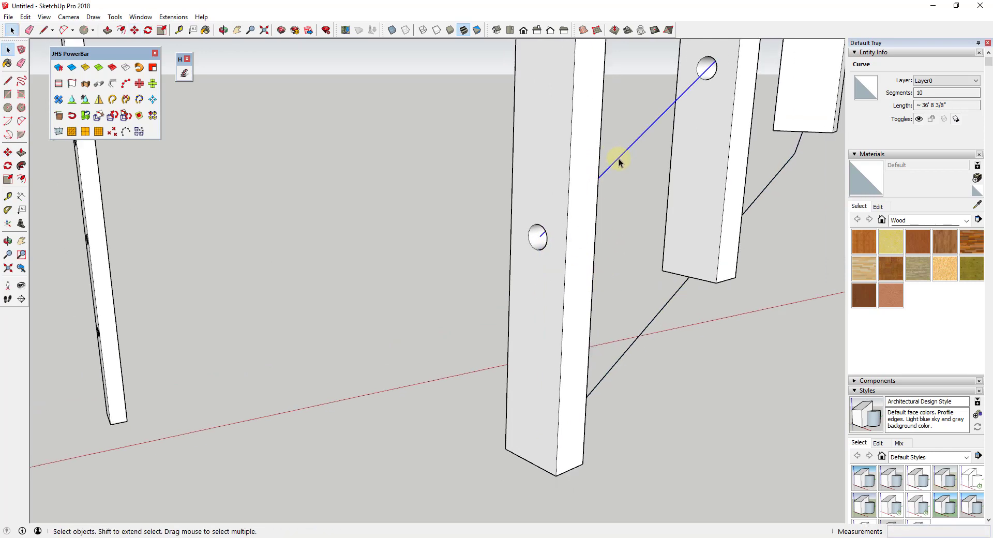
Sweep a 3/4" outside-diameter pipe along the raised curve and make it a component
click(101, 86)
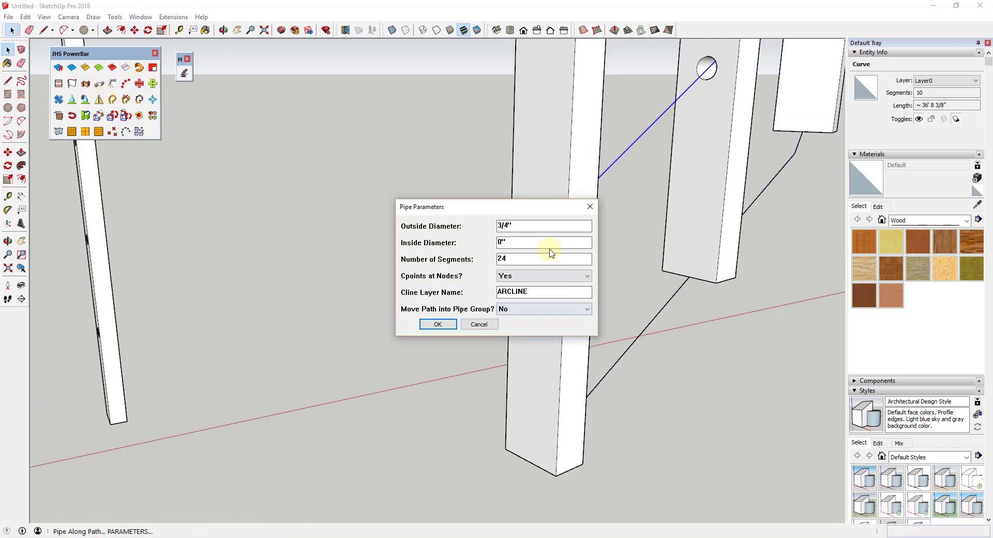
click(437, 325)
right_click(624, 160)
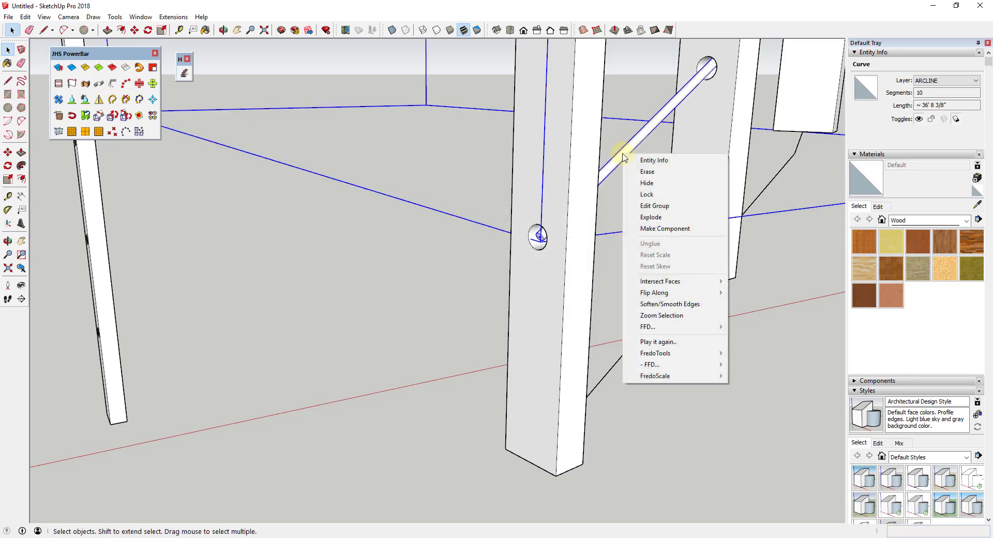
click(656, 226)
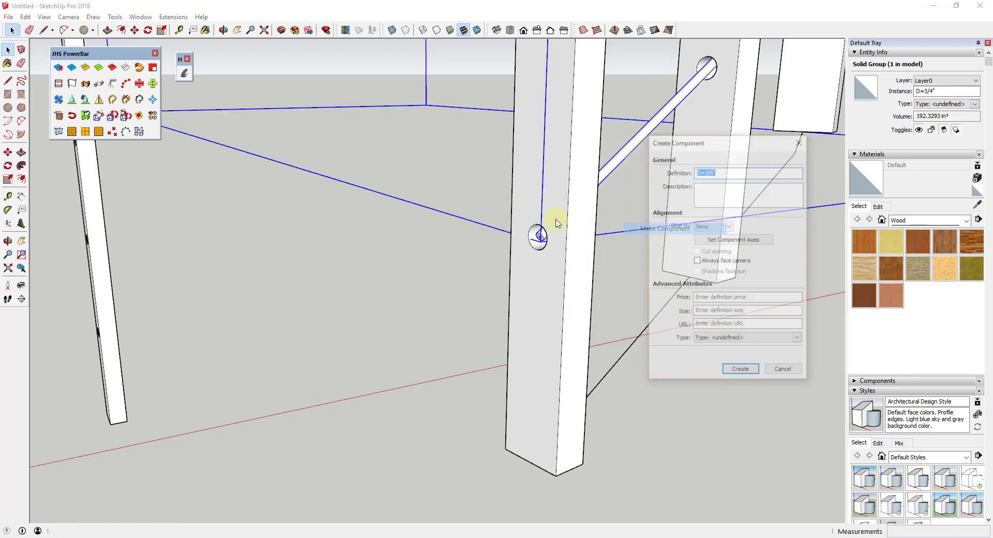
click(743, 375)
Copy the pipe component into the upper hole rows as two evenly spaced copies
key(m)
scroll(538, 235, up, 2)
click(537, 235)
key(ctrl)
scroll(536, 235, down, 6)
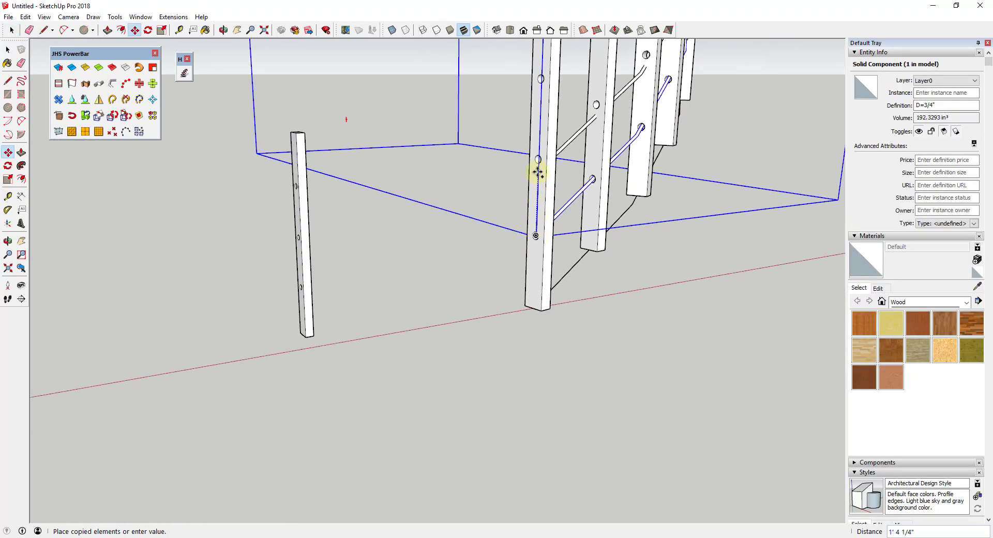
scroll(538, 173, up, 3)
click(541, 155)
scroll(541, 155, down, 4)
scroll(560, 248, up, 1)
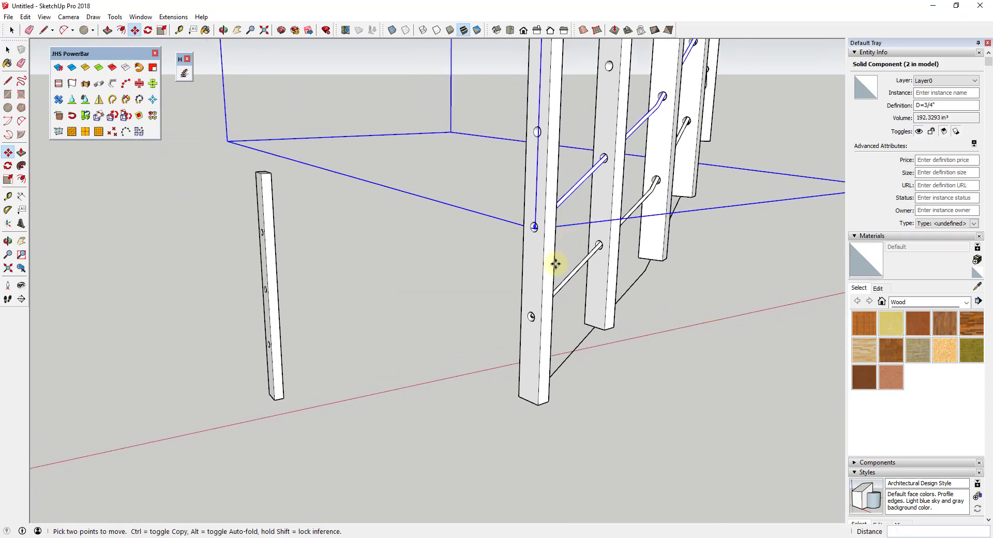
key(Return)
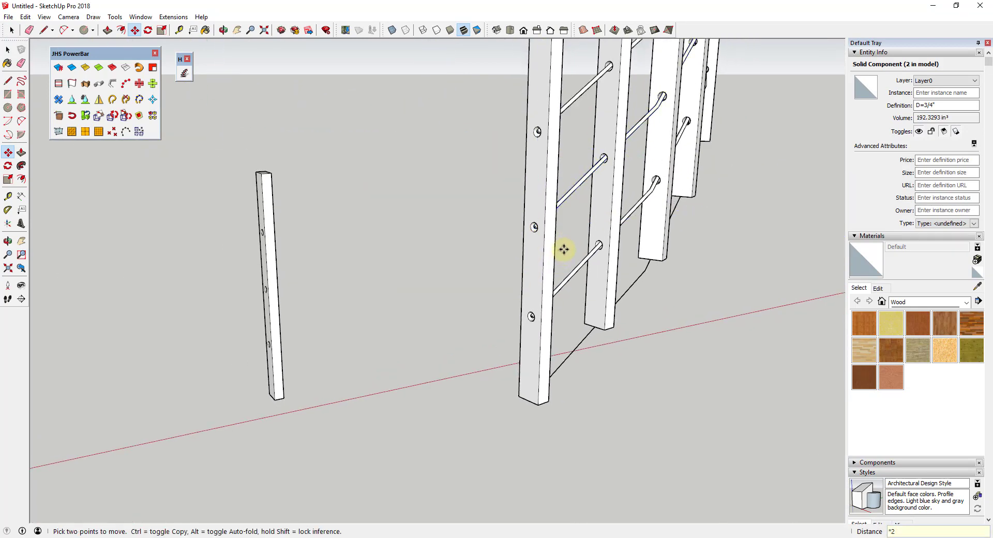
key(ctrl+t)
scroll(587, 189, down, 6)
mouse_move(643, 191)
middle_down()
mouse_move(441, 250)
mouse_move(554, 142)
mouse_move(514, 310)
mouse_move(339, 275)
mouse_move(625, 226)
mouse_move(744, 218)
mouse_move(603, 246)
mouse_move(646, 208)
middle_up()
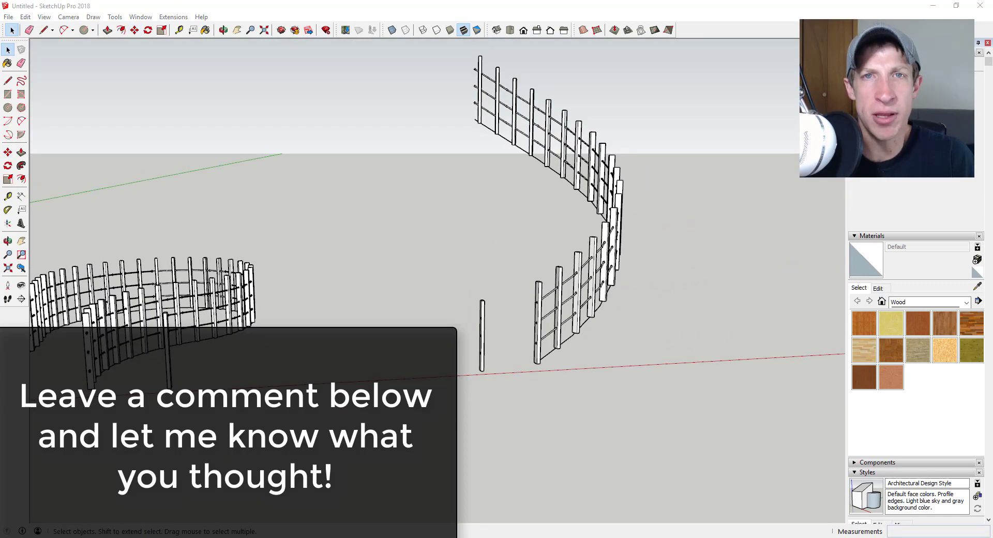